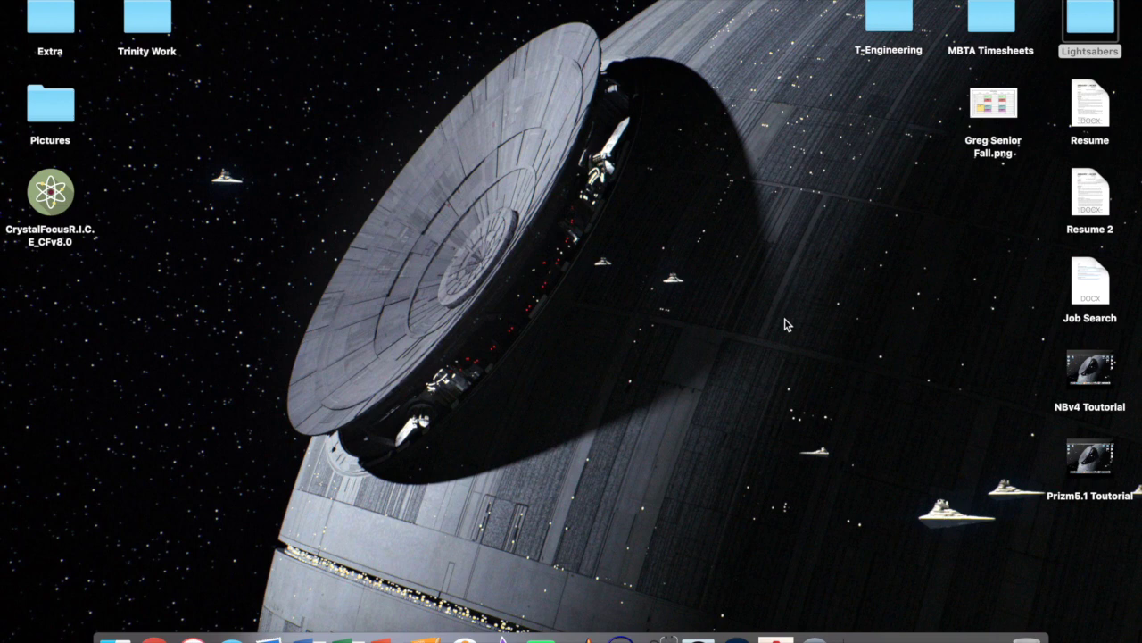
- Switch to Chrome to view the Amazon page for the Transcend USB 3.0 card reader, and minimize the browser
click(872, 616)
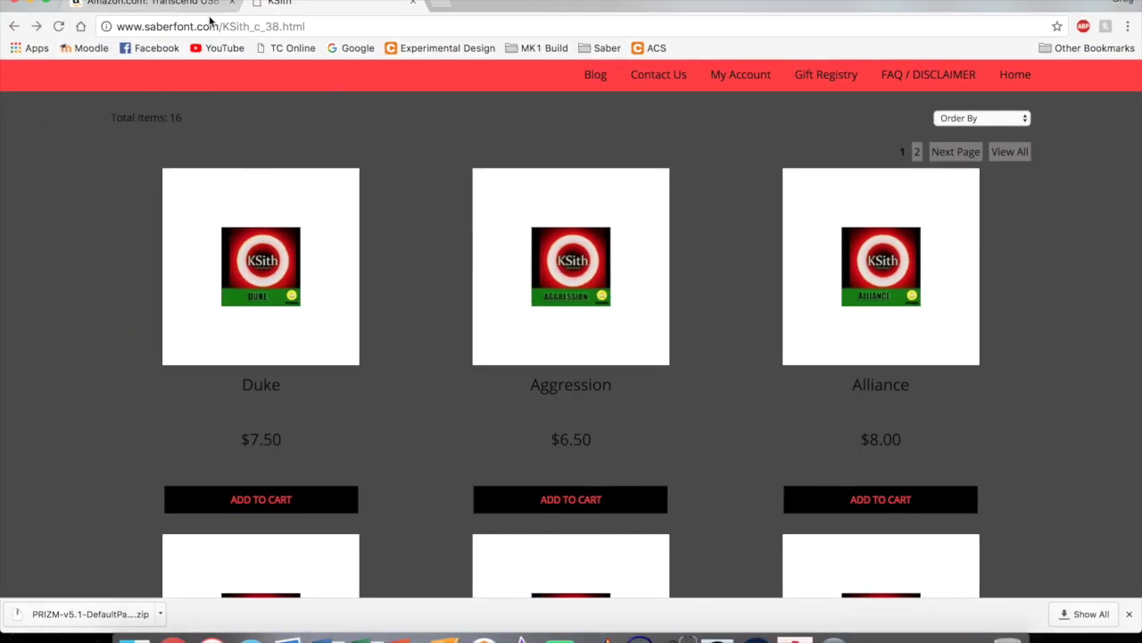
click(148, 3)
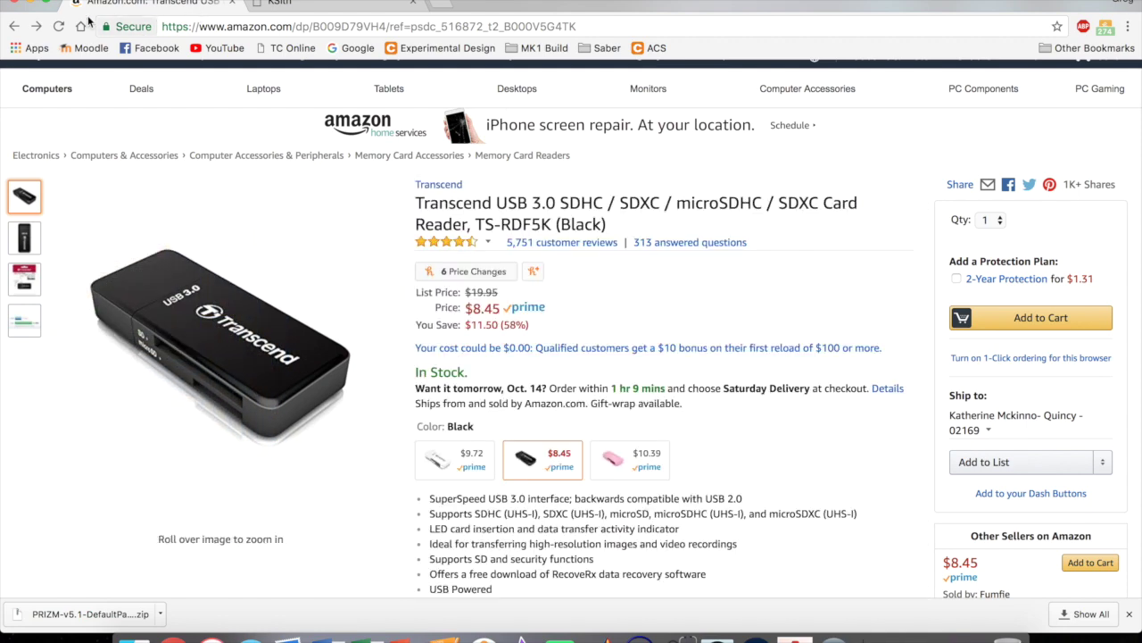
click(30, 4)
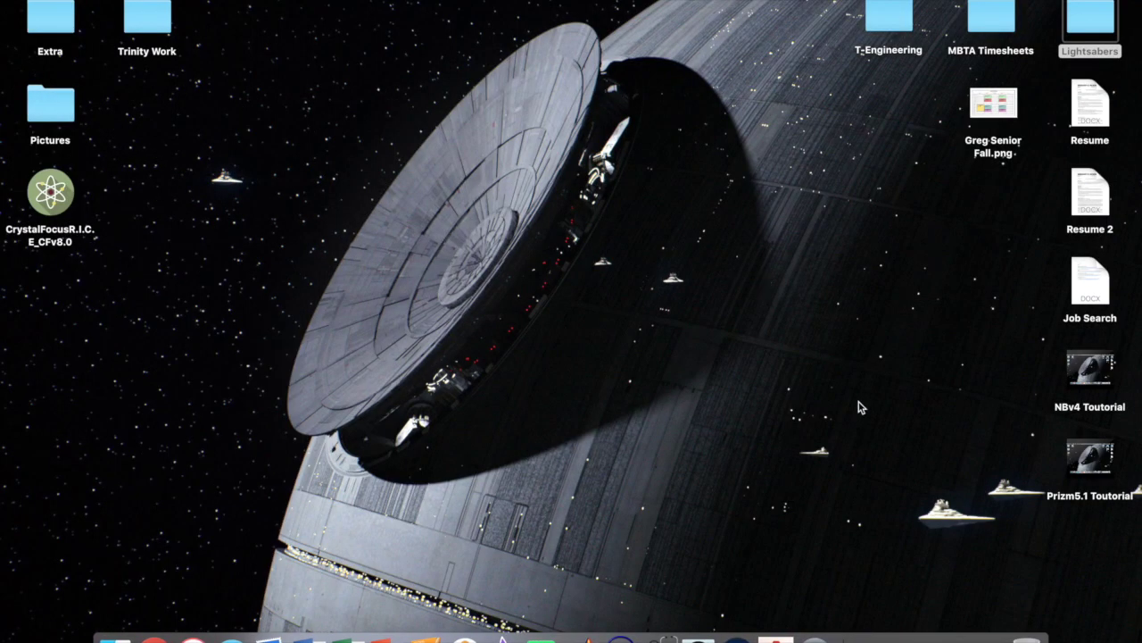
- Open the CF8 card's window and examine its bank folders, sound files and text files
click(951, 616)
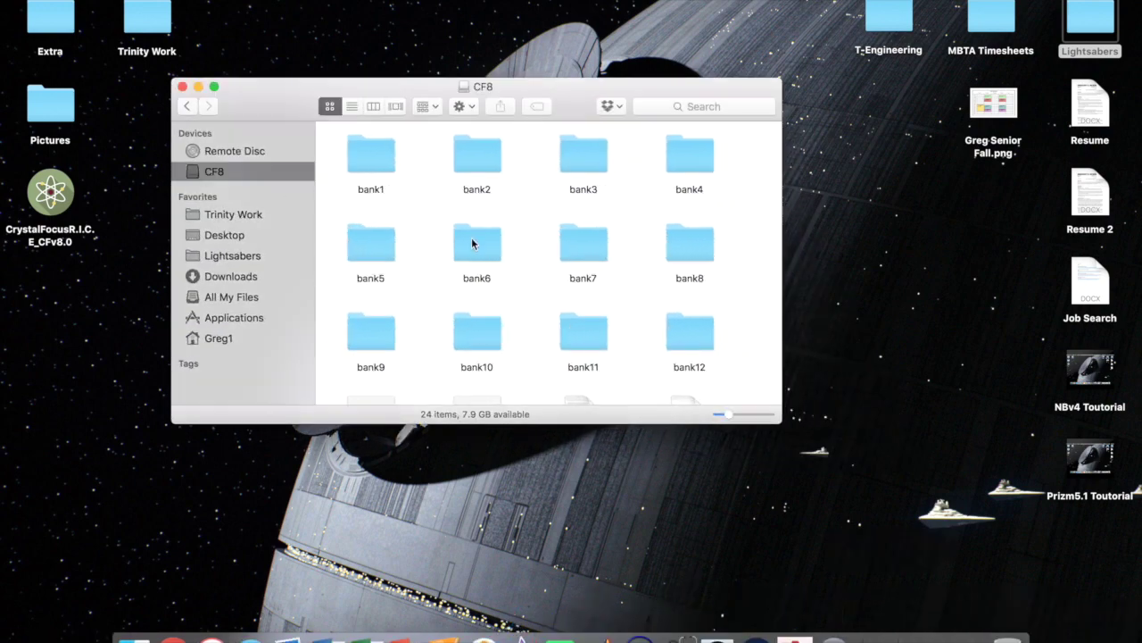
scroll(440, 208, down, 5)
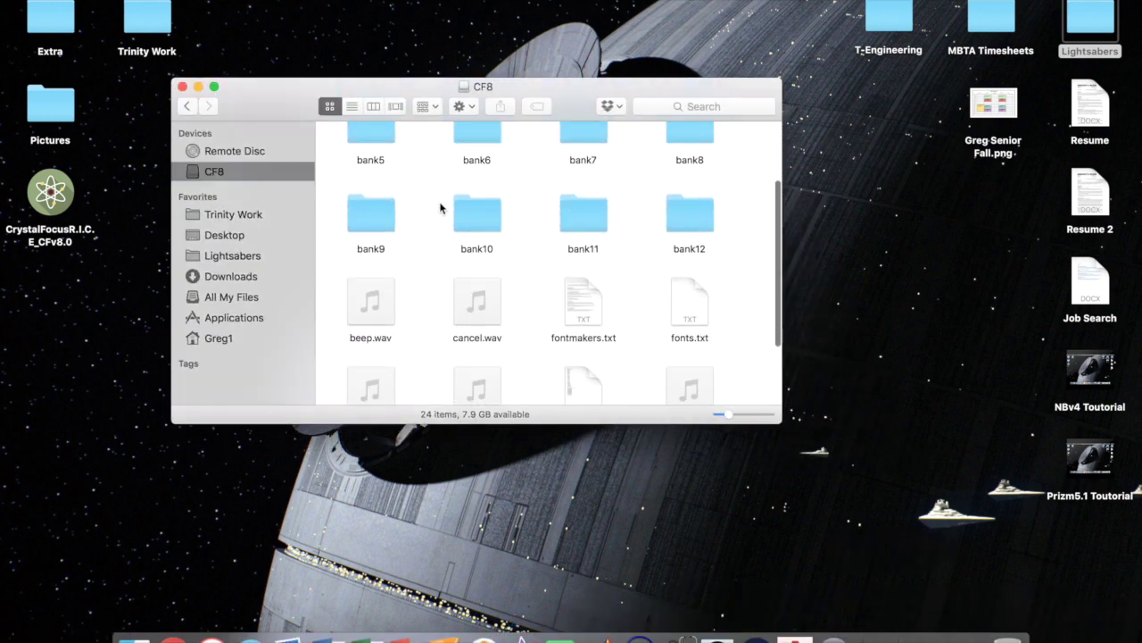
scroll(440, 208, up, 5)
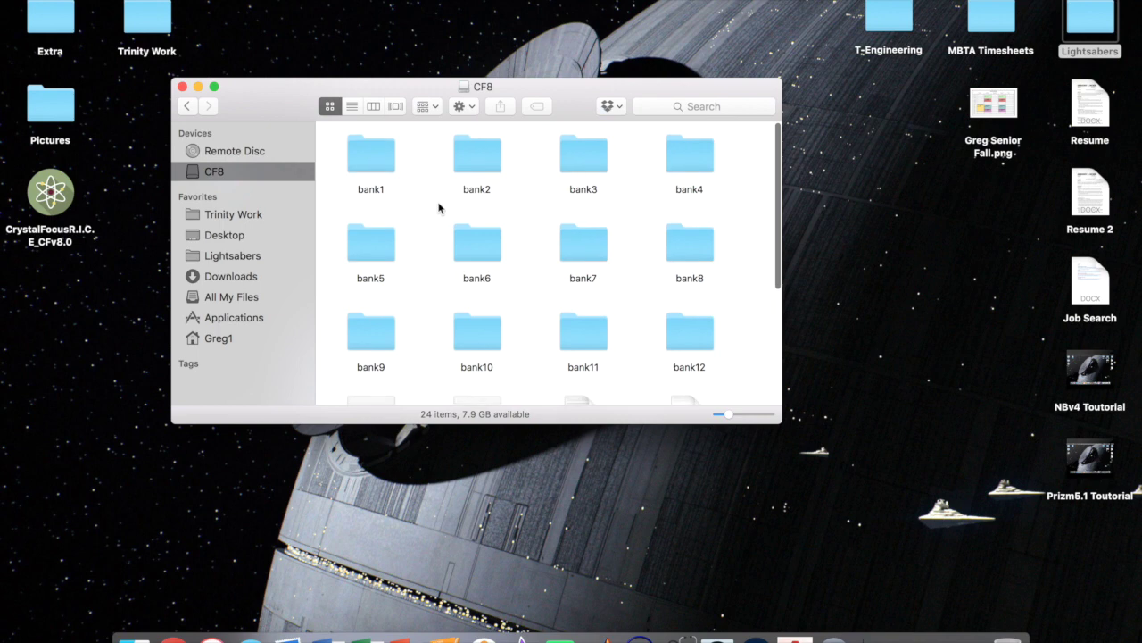
drag(332, 134, 750, 348)
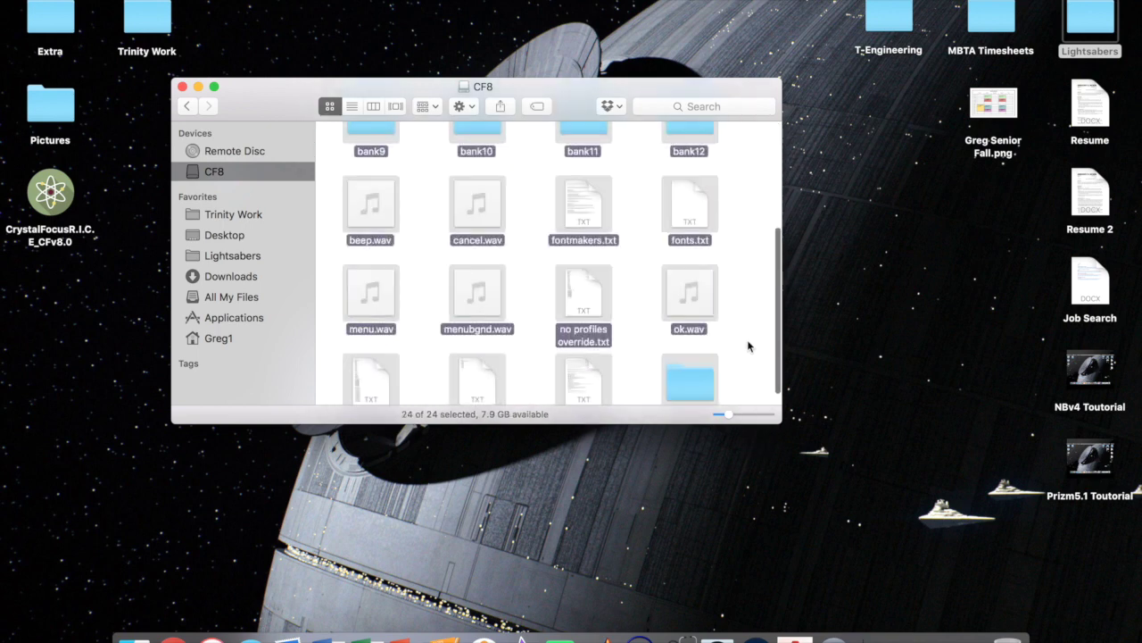
click(750, 309)
scroll(552, 269, up, 5)
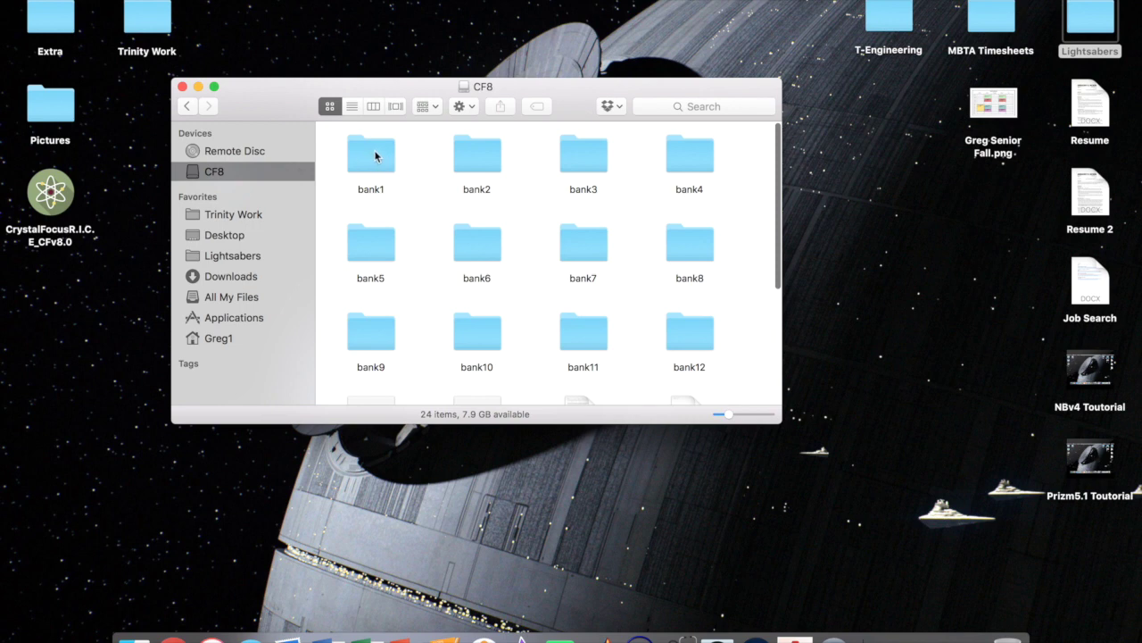
scroll(374, 156, down, 5)
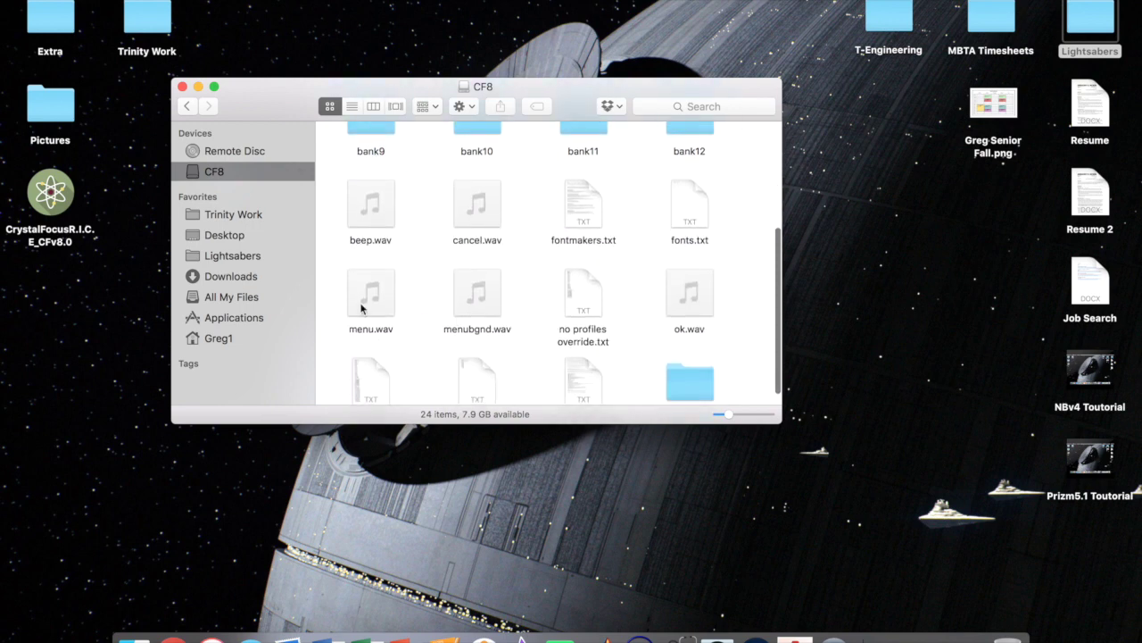
scroll(441, 309, down, 2)
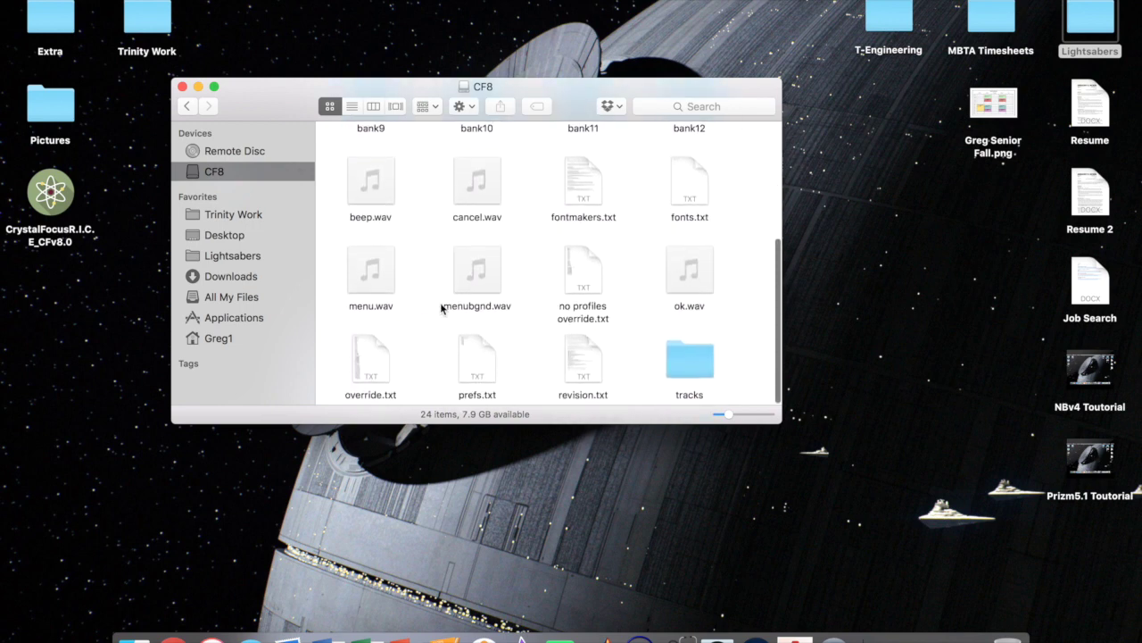
scroll(553, 259, up, 5)
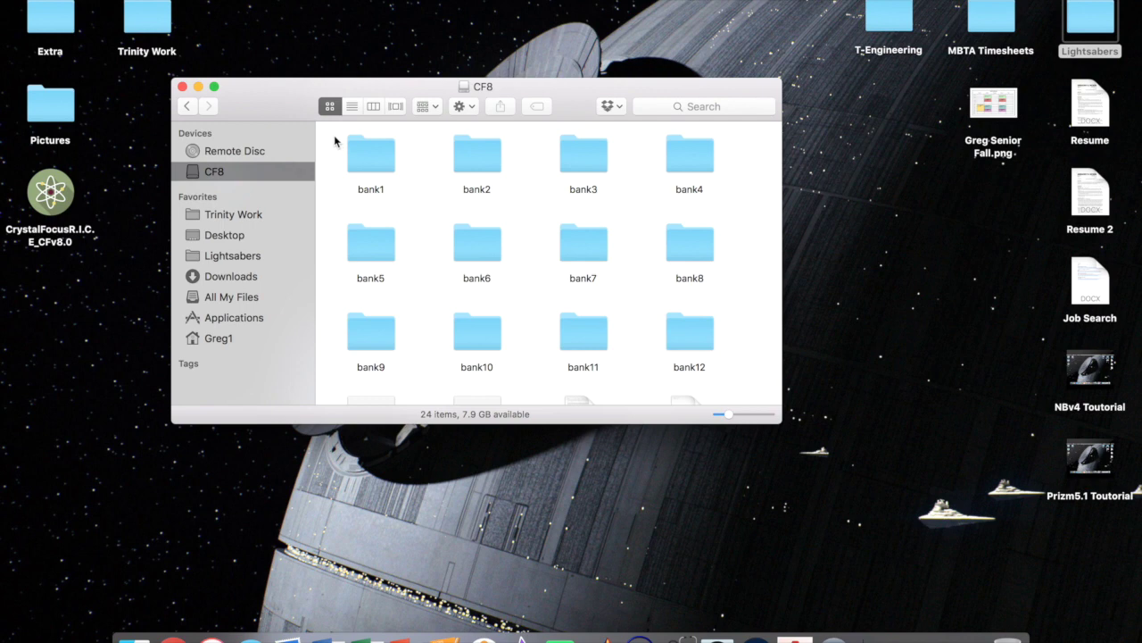
- Copy all items on the CF8 card to the clipboard
key(super+a)
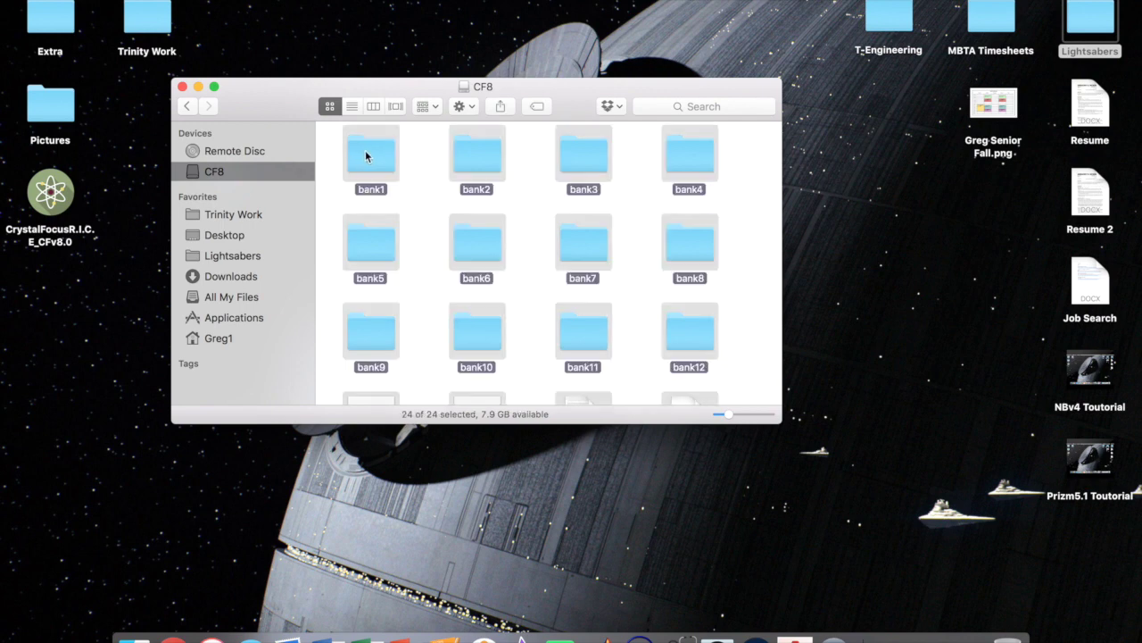
right_click(366, 157)
click(420, 347)
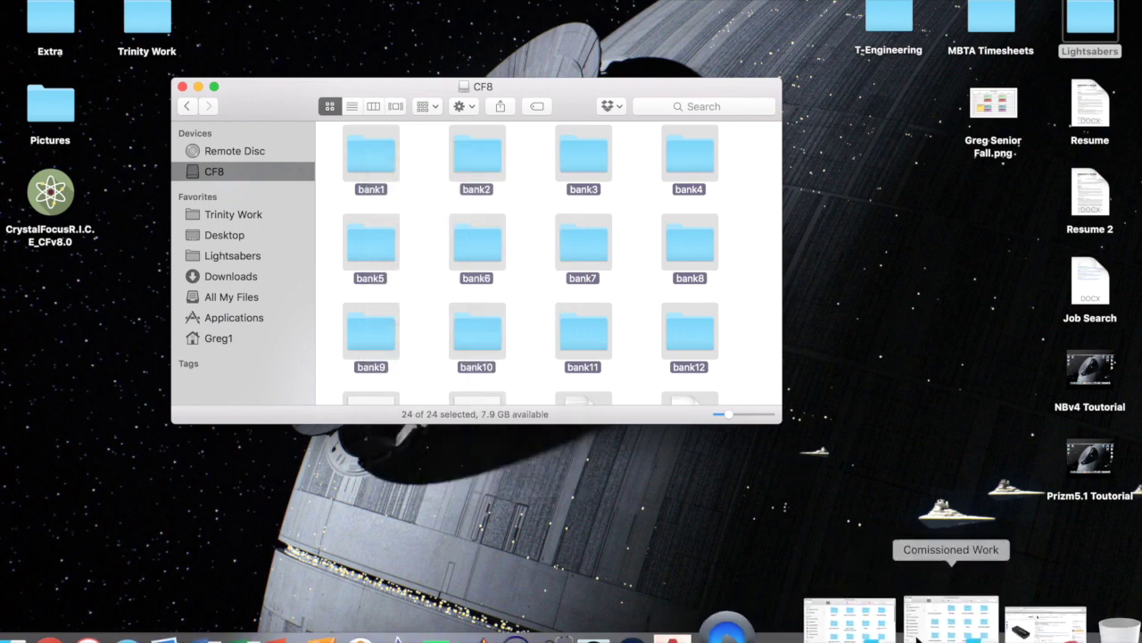
- Bring up the Comissioned Work folder window and arrange it side by side with the CF8 window
click(917, 630)
drag(298, 115, 166, 64)
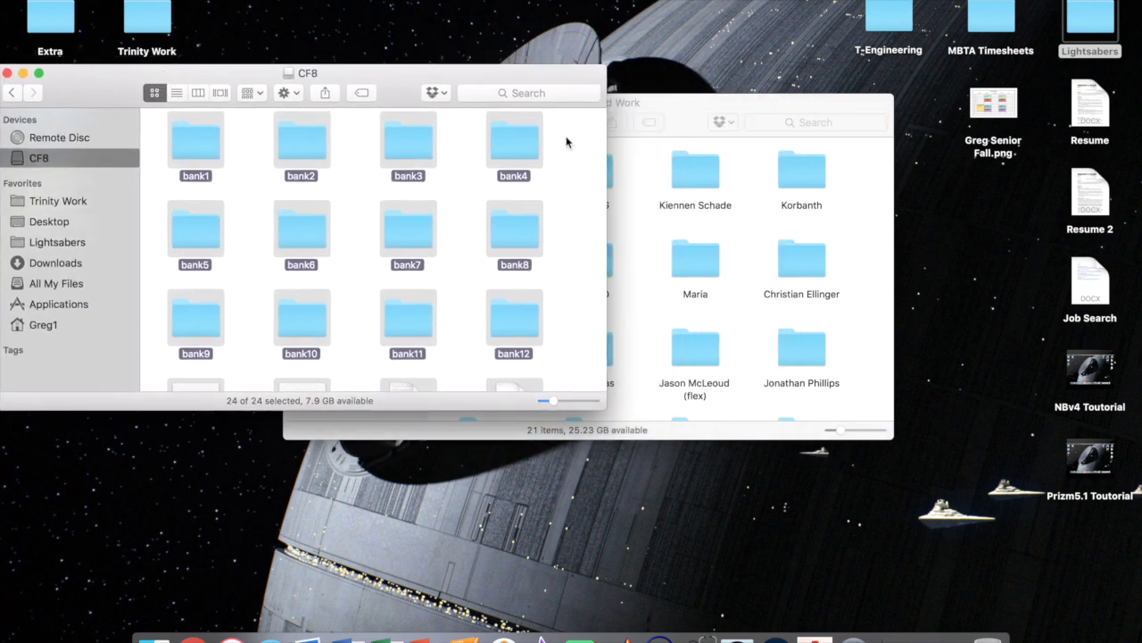
drag(648, 101, 815, 71)
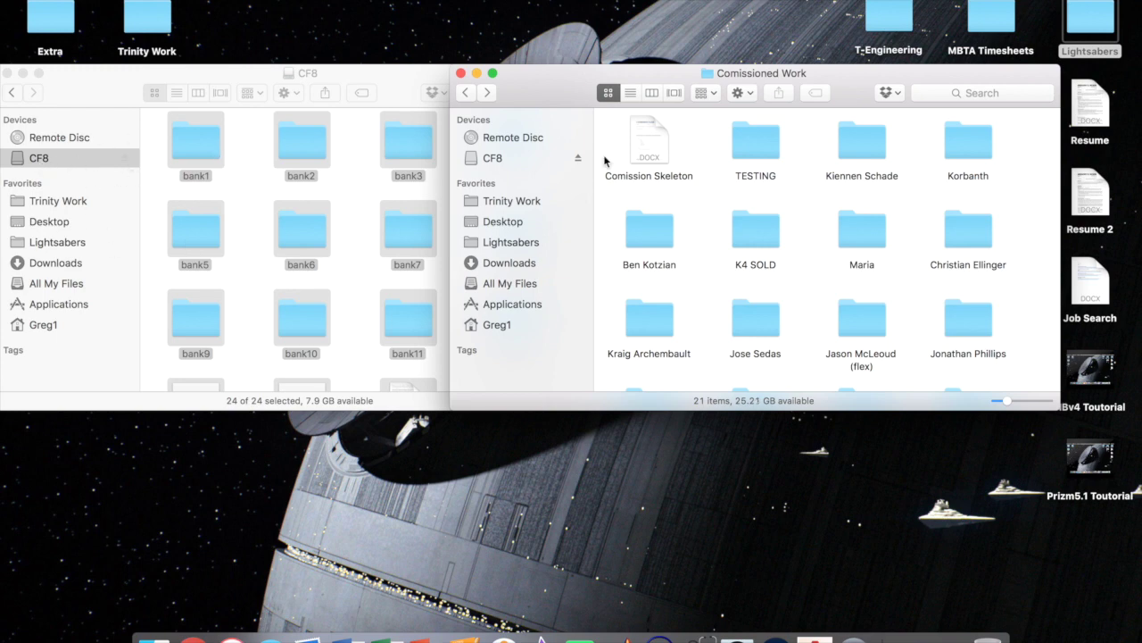
- Paste the copied card contents into the Original Files folder inside TESTING
scroll(786, 180, down, 5)
scroll(786, 180, up, 5)
double_click(749, 141)
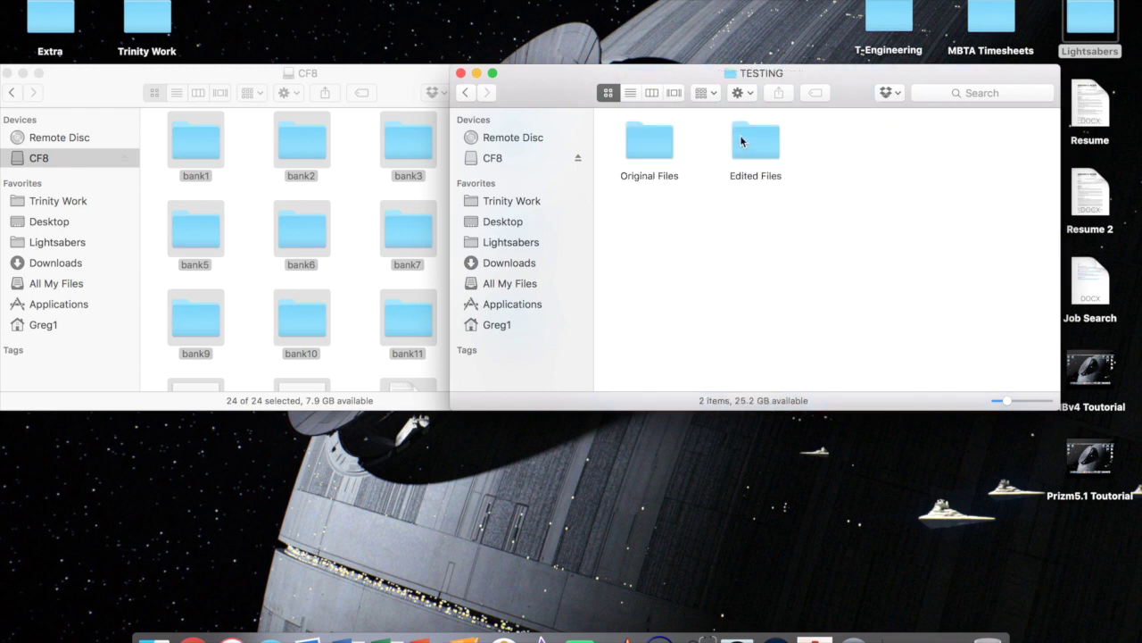
double_click(652, 139)
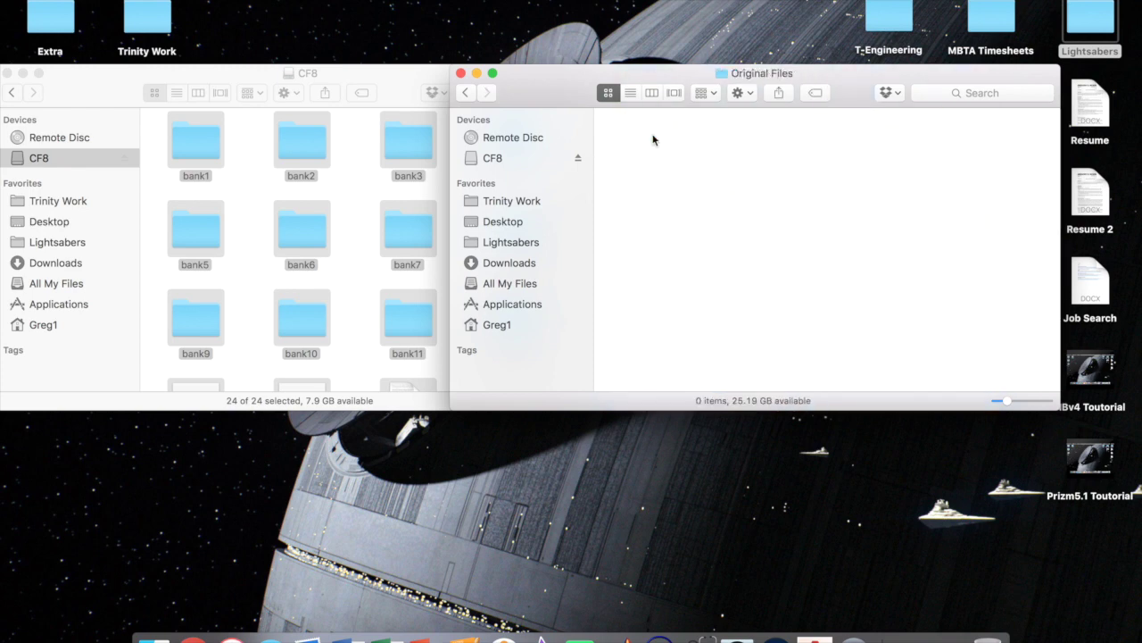
key(super+v)
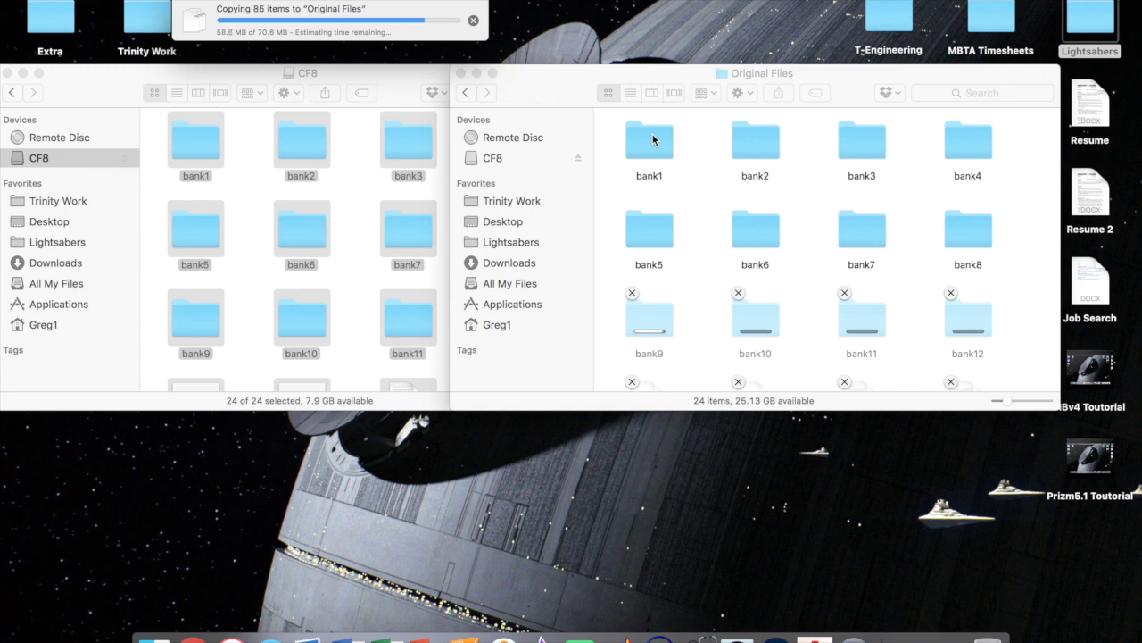
- Paste the same card contents into the Edited Files folder inside TESTING
click(463, 93)
double_click(755, 150)
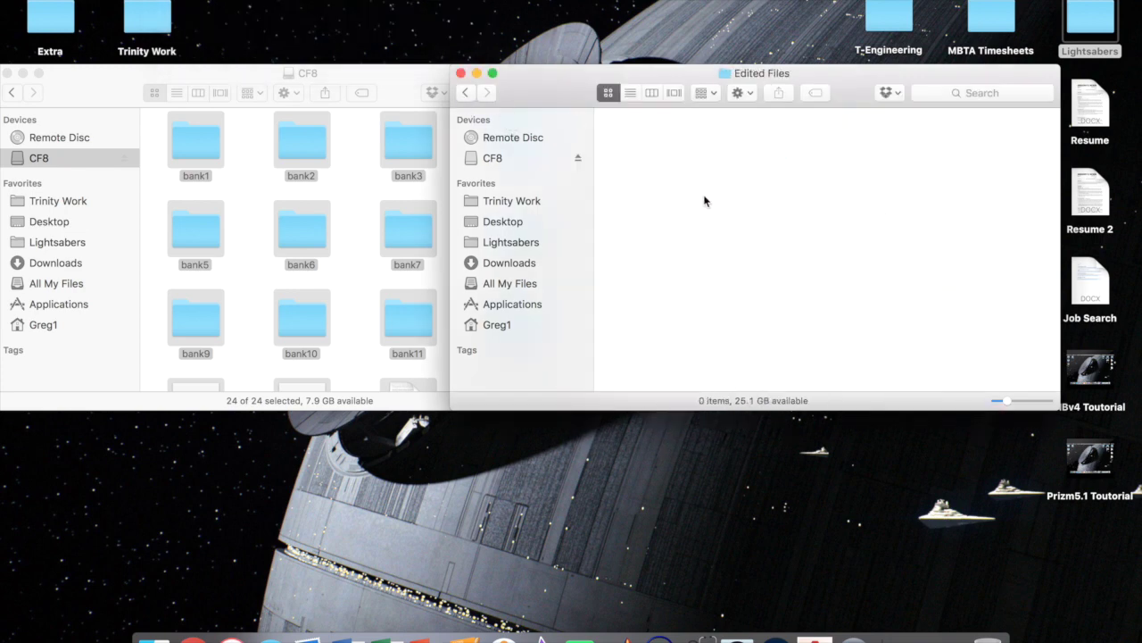
key(super+v)
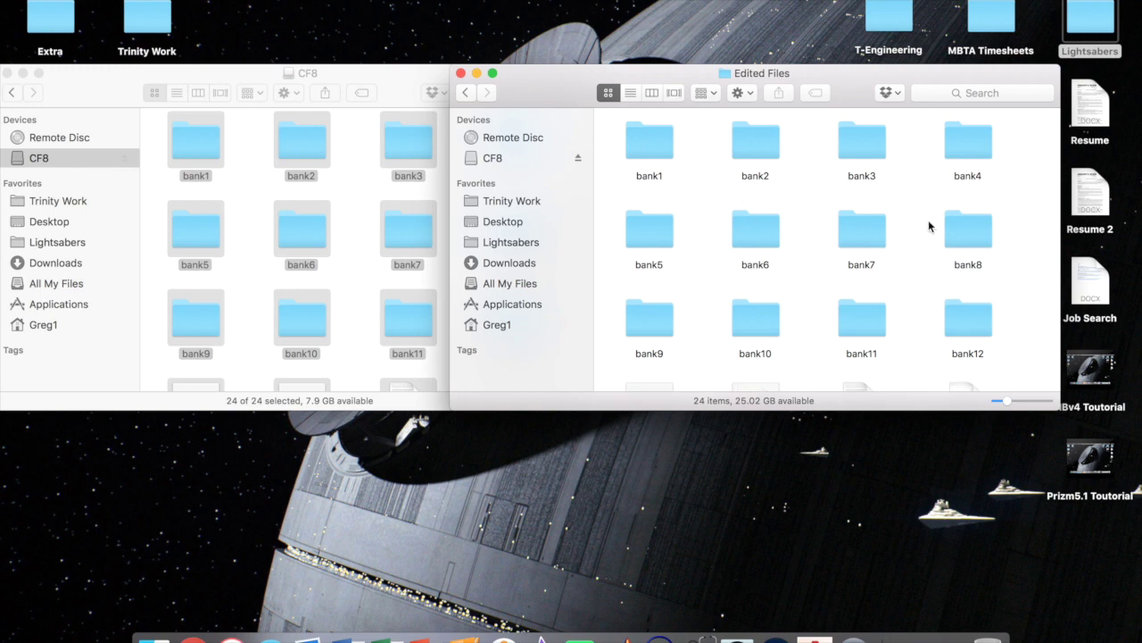
- Check the contents of both the Original Files and Edited Files folders
click(465, 93)
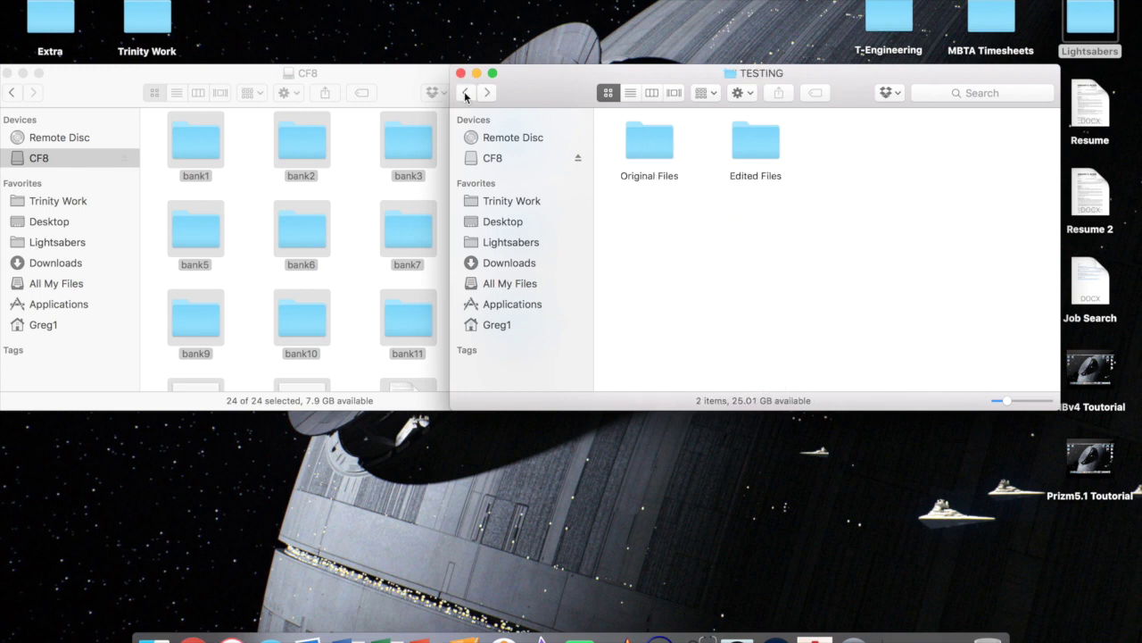
double_click(652, 148)
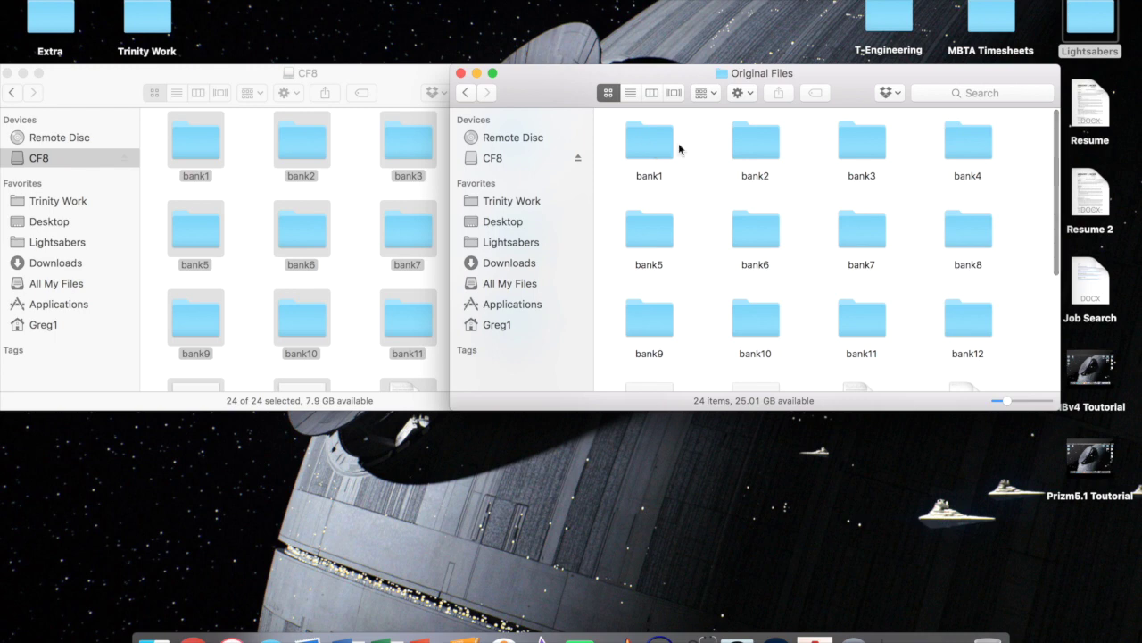
click(465, 92)
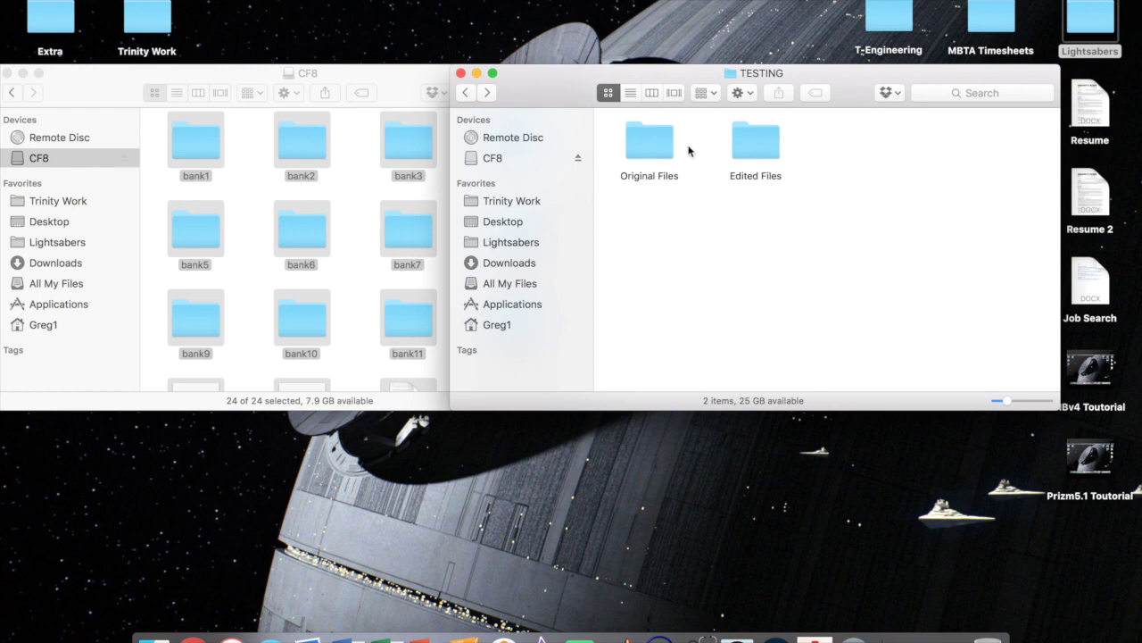
double_click(743, 146)
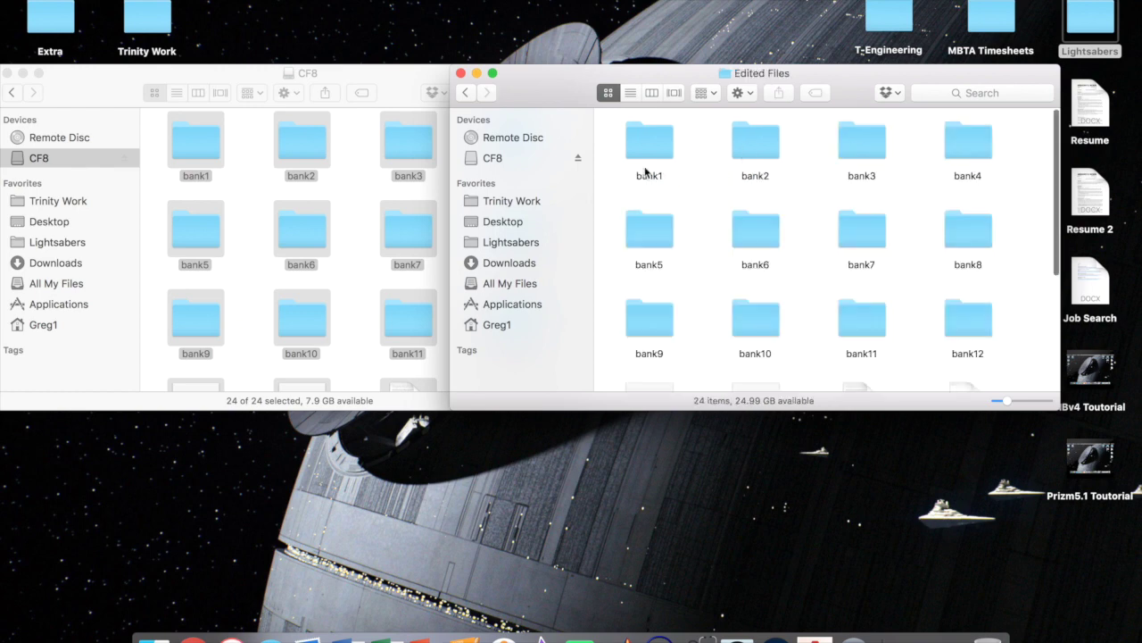
- Close the CF8 card window and open the bank1 folder in Edited Files
click(6, 73)
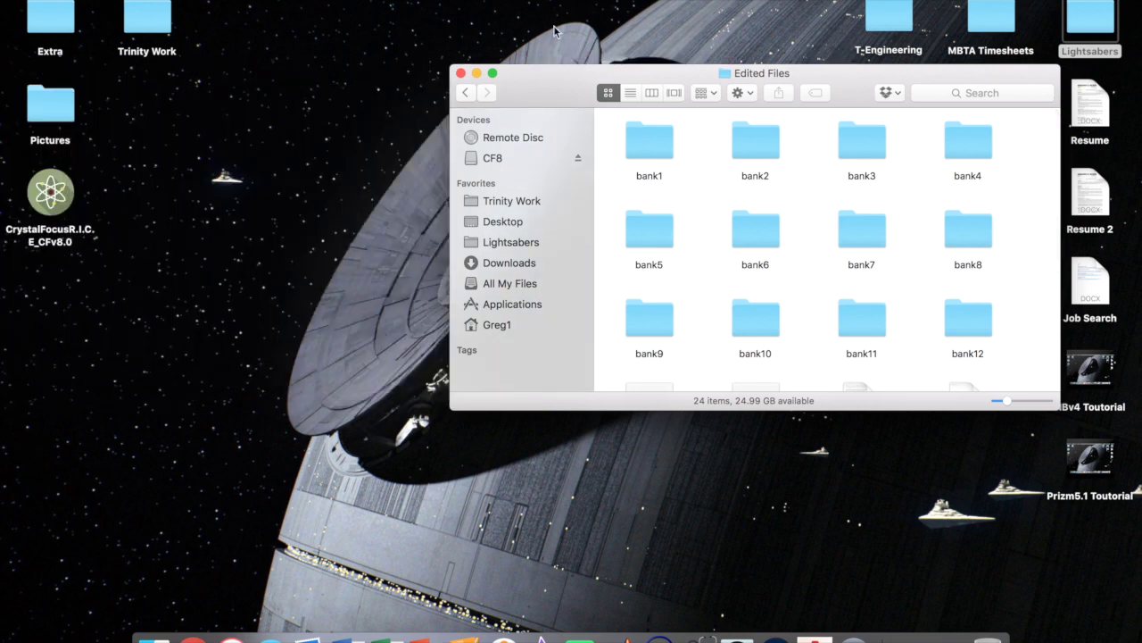
drag(568, 75, 342, 81)
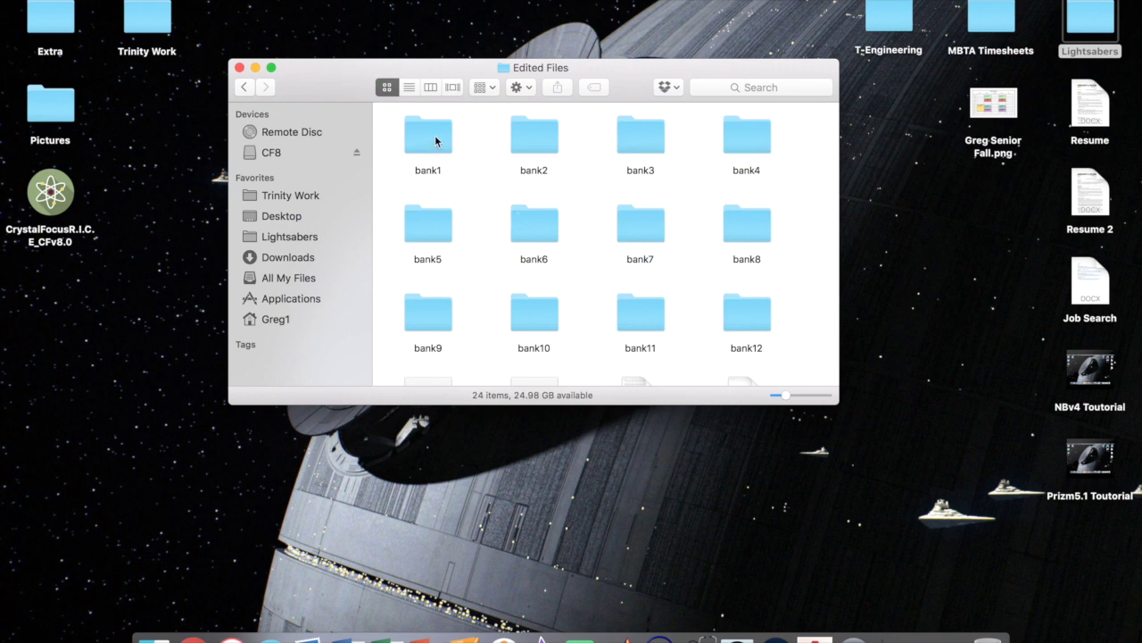
double_click(436, 141)
- Look through the sound and text files in the bank1 folder
scroll(520, 216, up, 5)
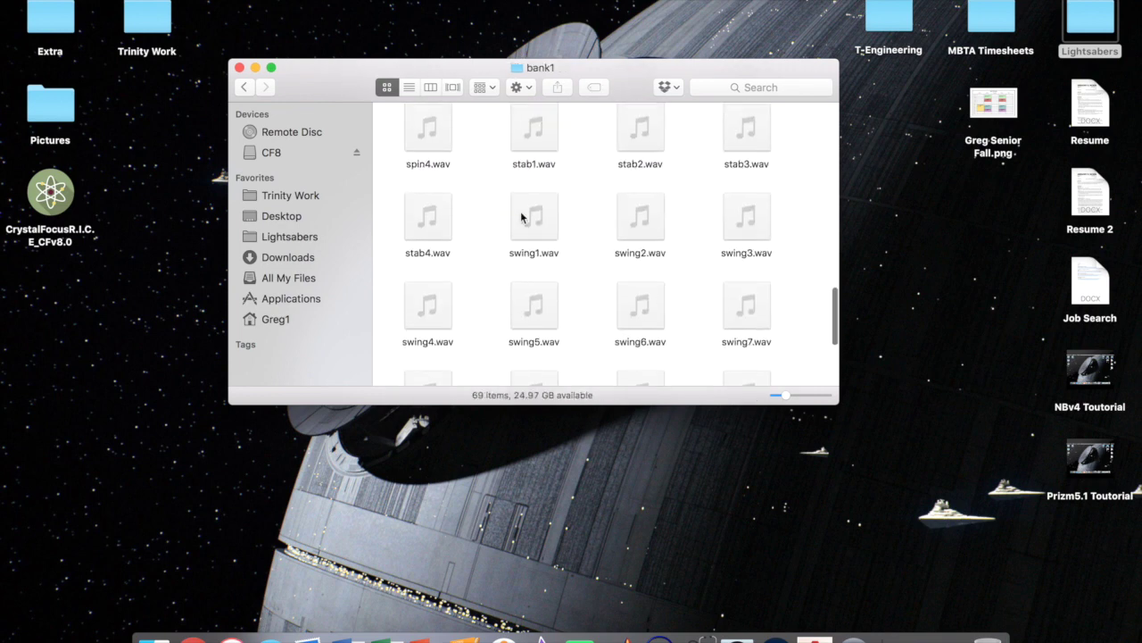
scroll(521, 216, up, 10)
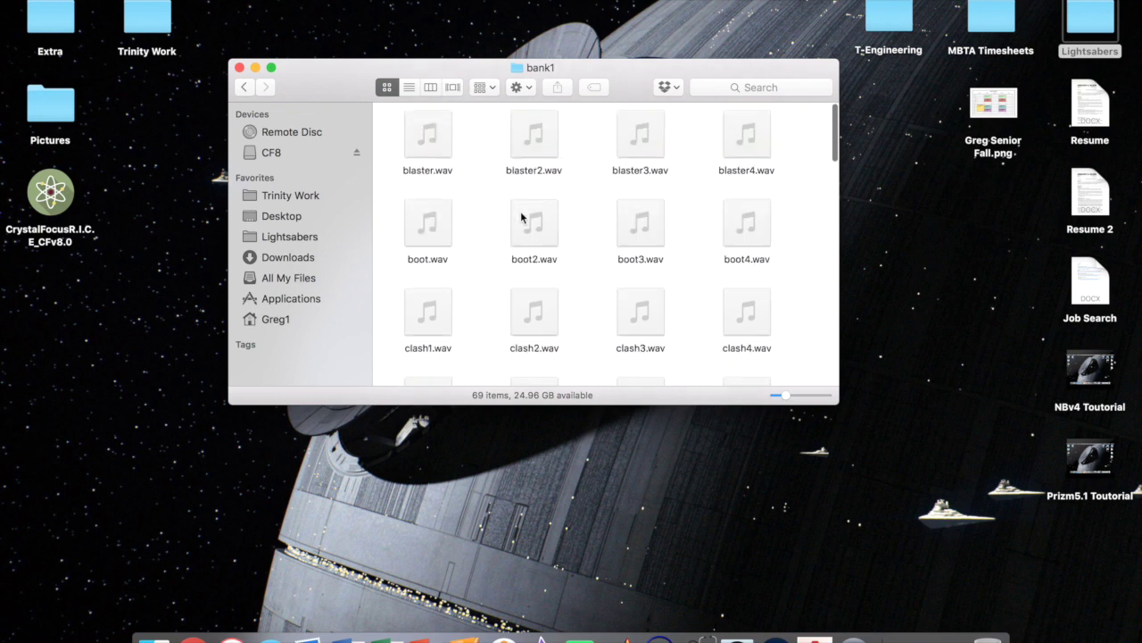
scroll(521, 216, down, 4)
scroll(521, 216, down, 10)
scroll(521, 216, up, 4)
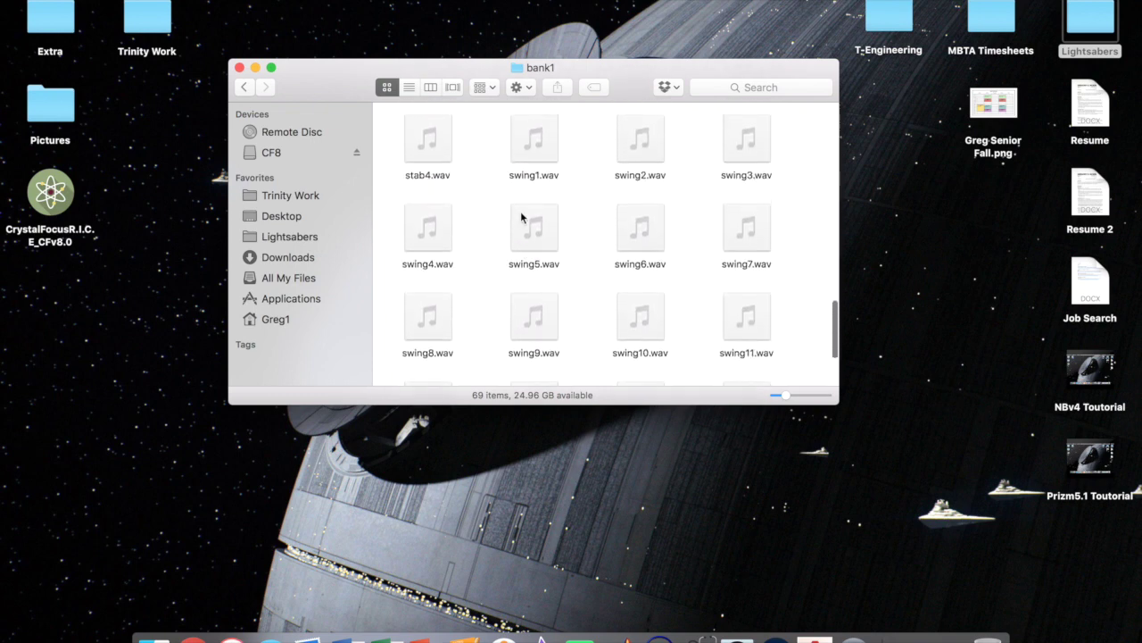
scroll(522, 217, up, 3)
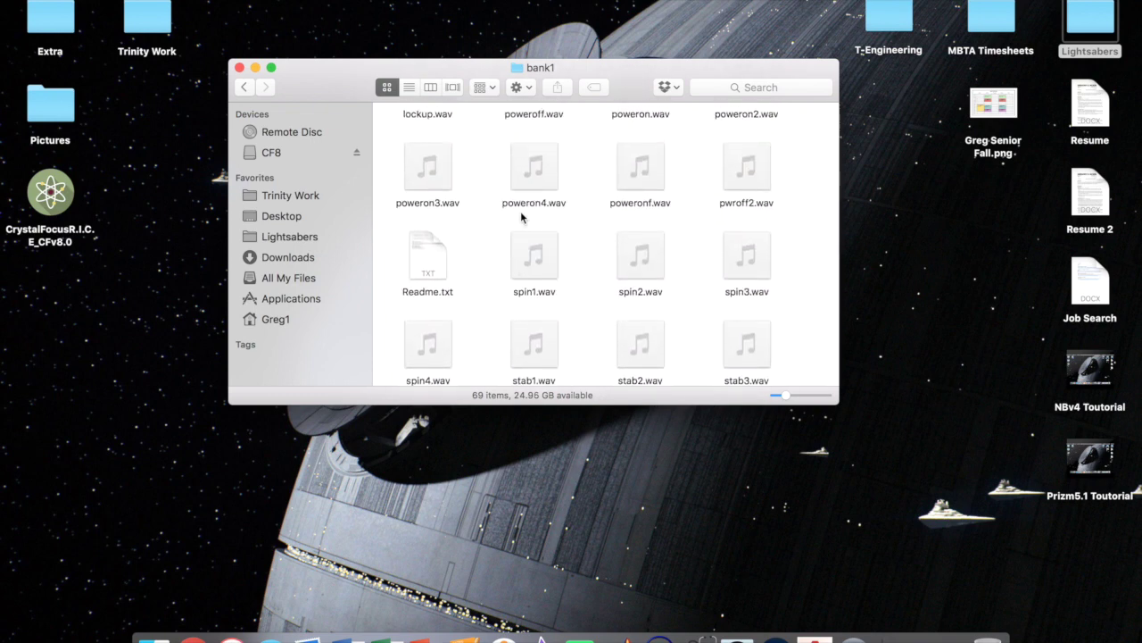
- Move all files in bank1 to the Trash except config.txt, idle.txt, leds.txt and lockup.txt
key(super+a)
scroll(614, 219, up, 2)
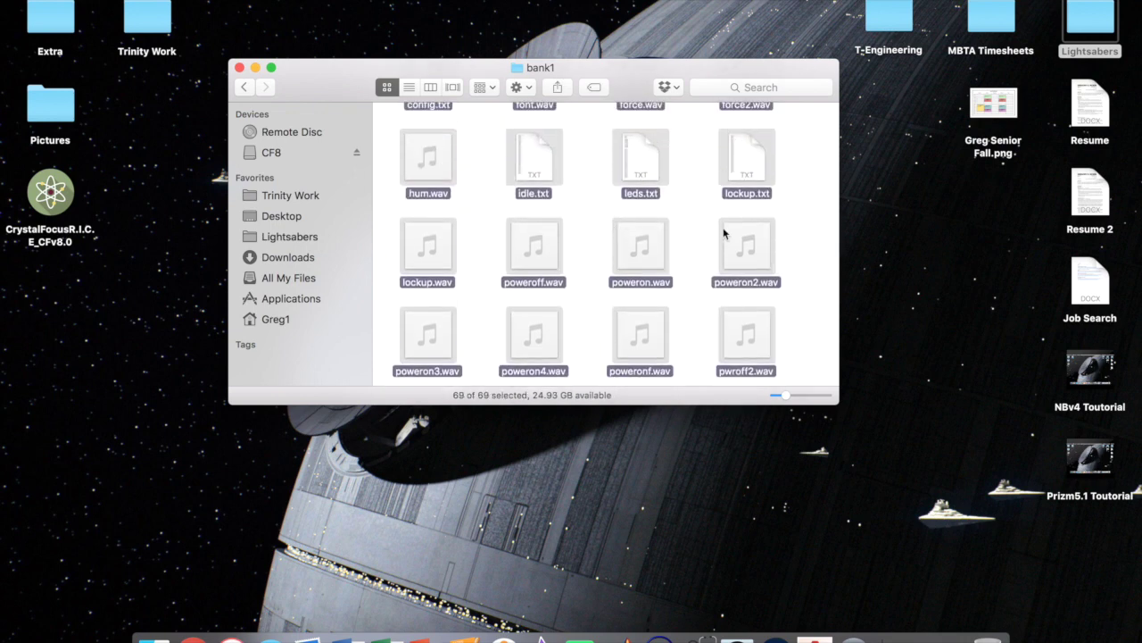
scroll(798, 205, up, 1)
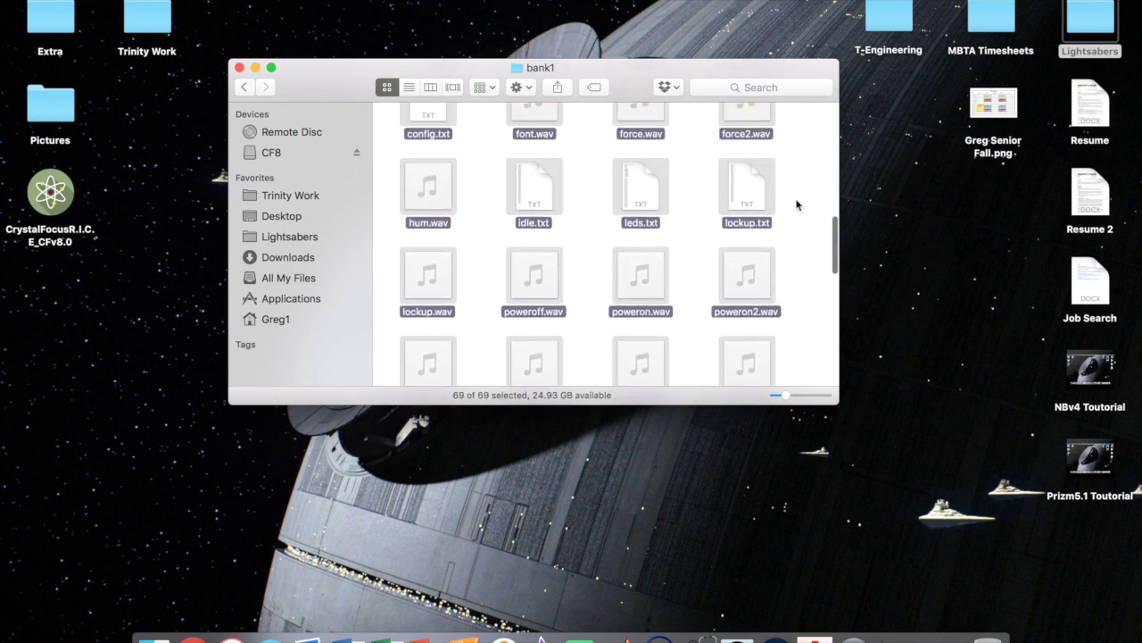
super+click(739, 189)
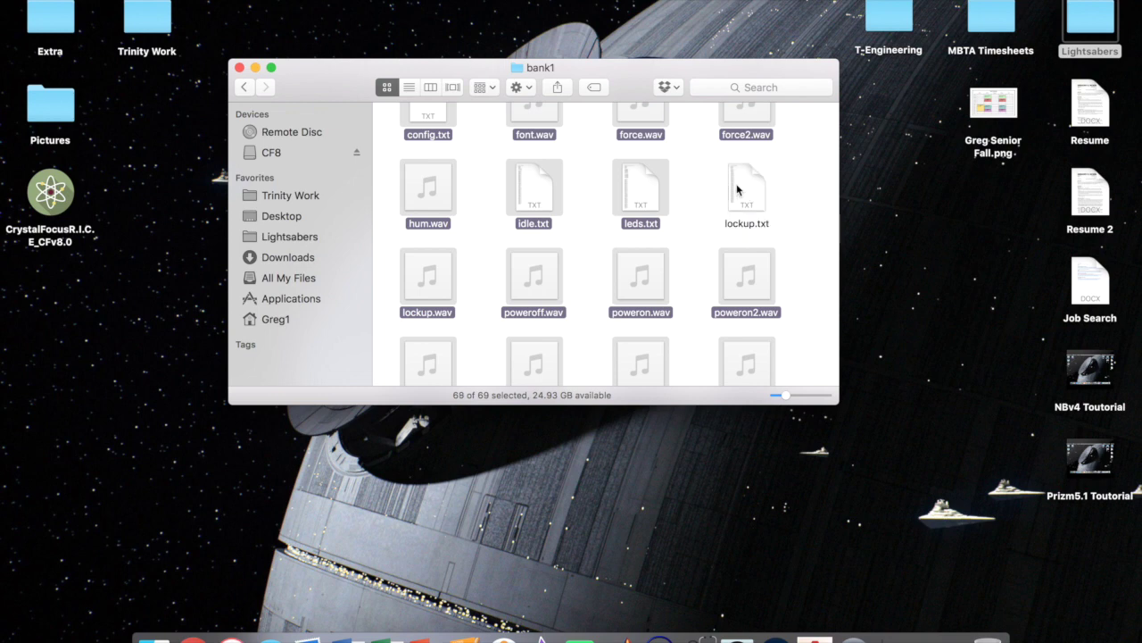
super+click(639, 189)
super+click(544, 194)
scroll(565, 259, down, 1)
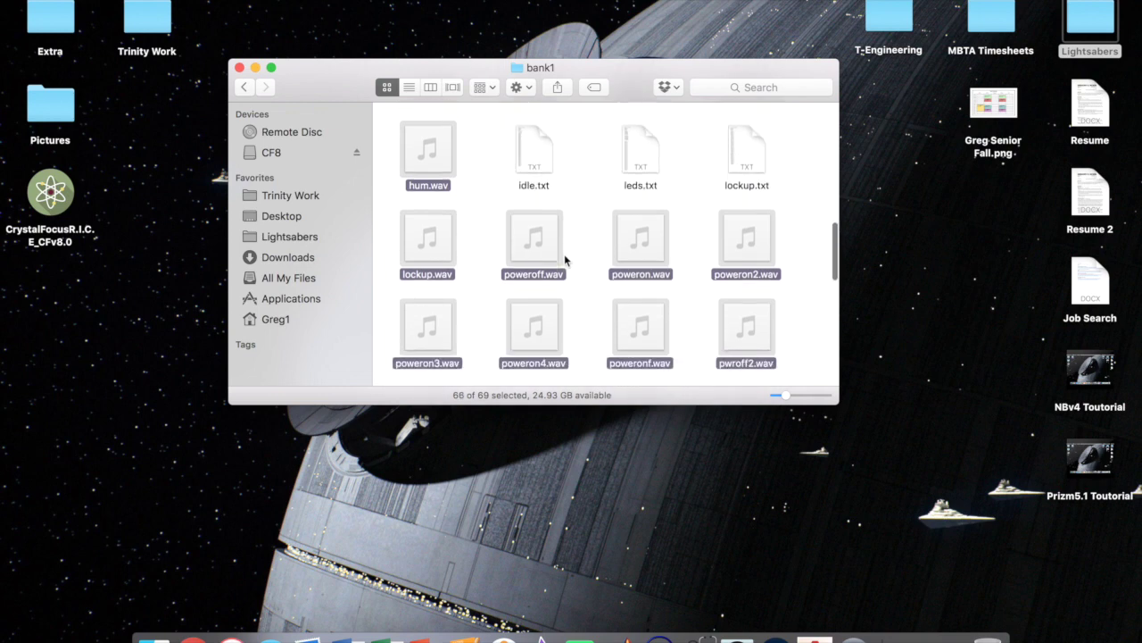
scroll(565, 260, up, 2)
super+click(414, 156)
scroll(484, 254, down, 5)
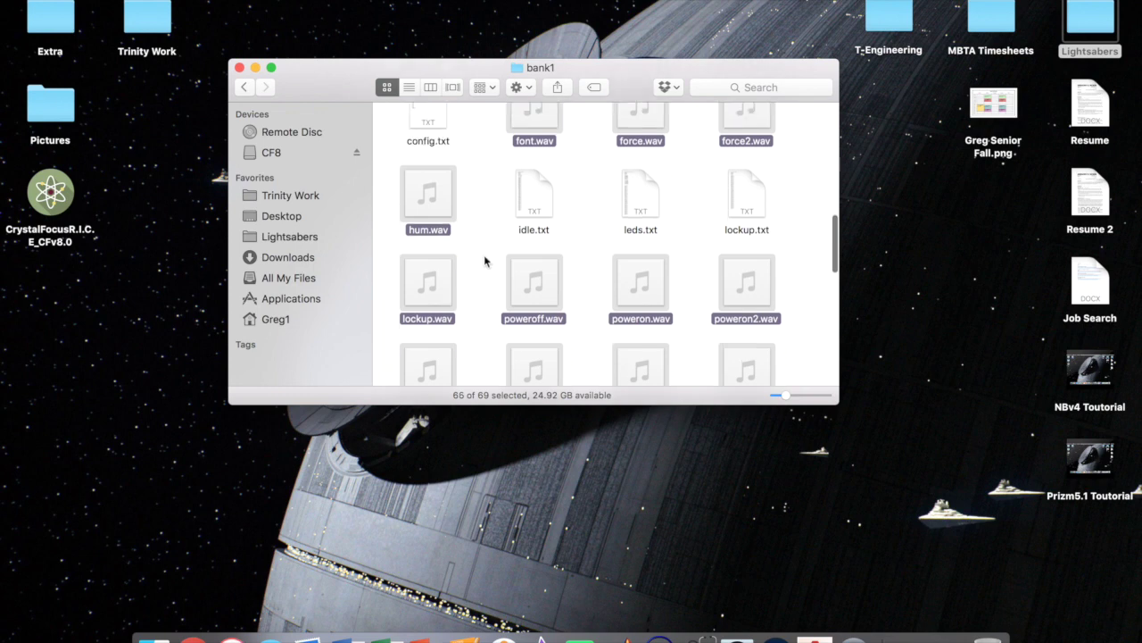
scroll(484, 254, down, 3)
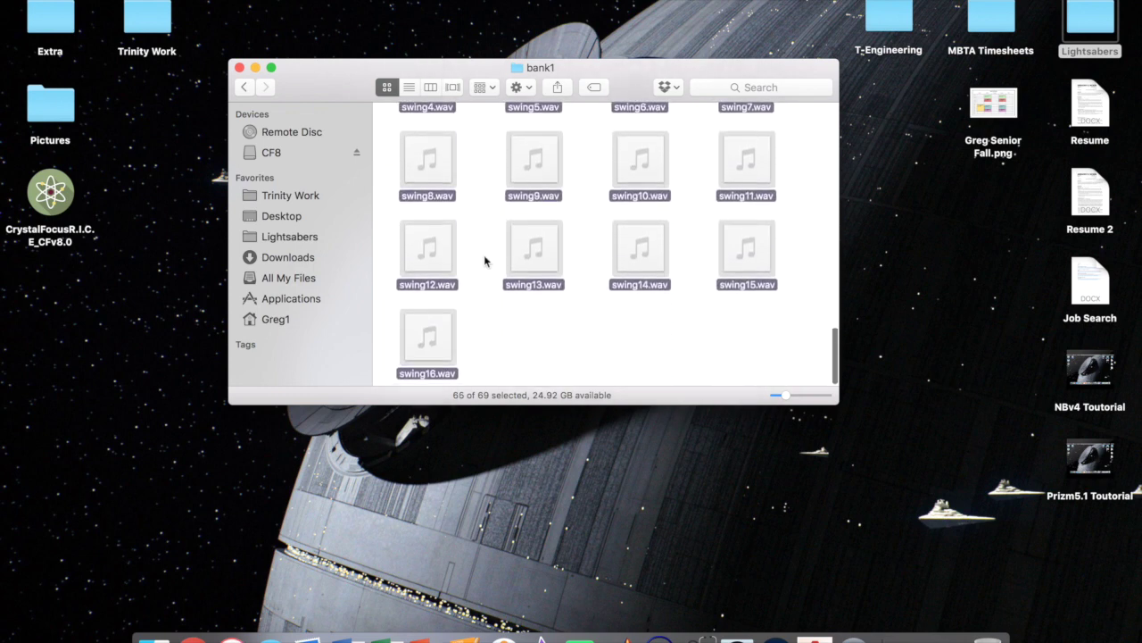
scroll(484, 255, up, 8)
scroll(484, 258, up, 6)
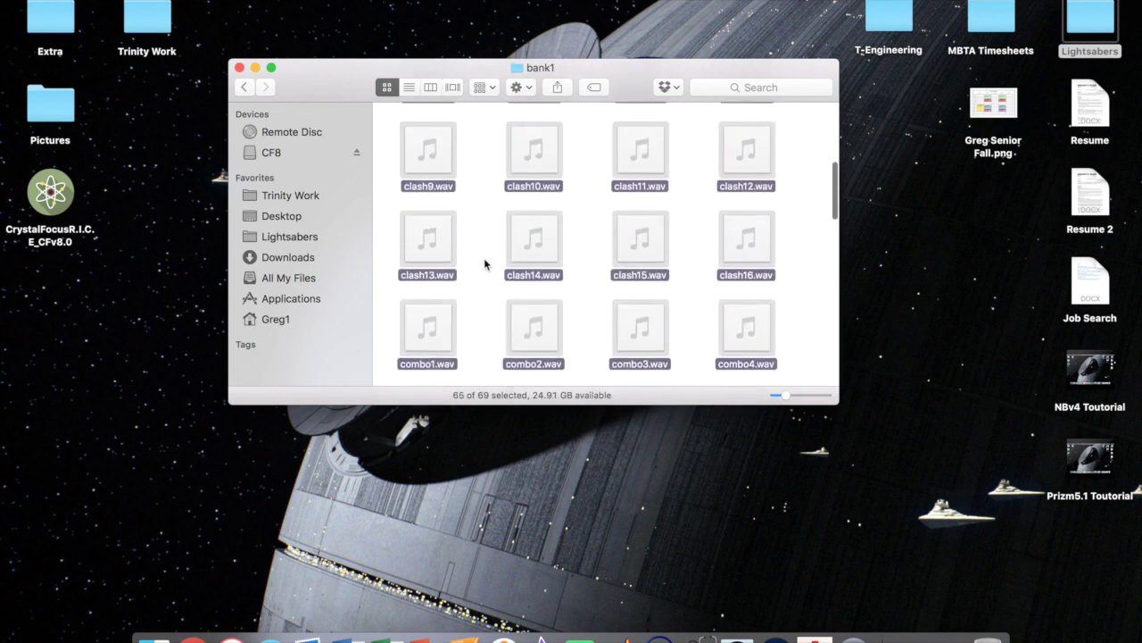
scroll(484, 258, down, 6)
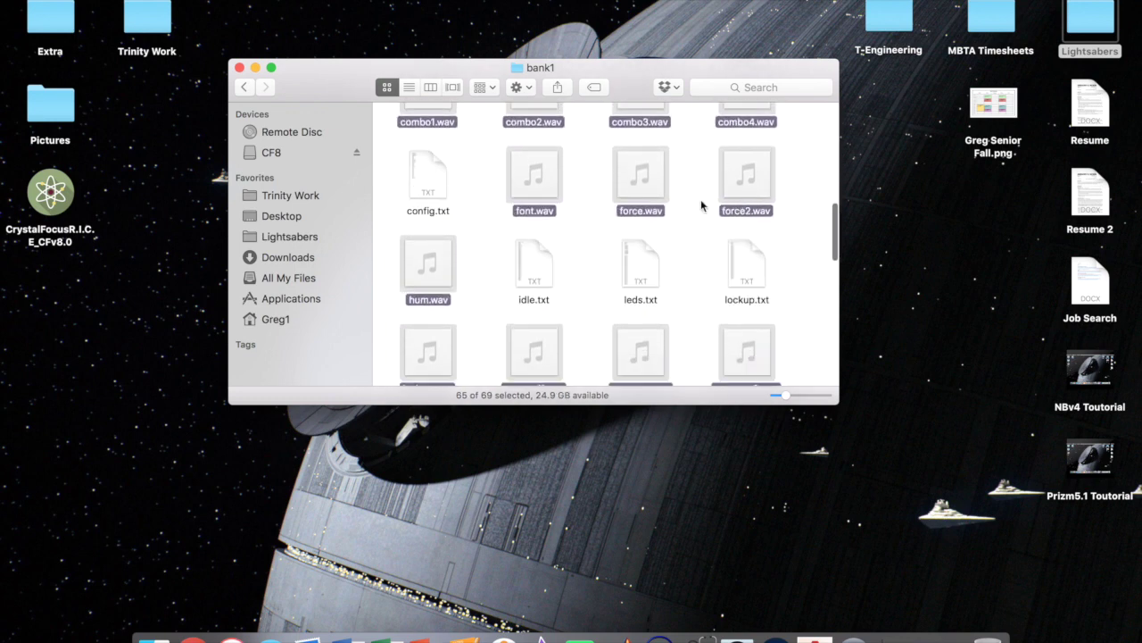
click(654, 198)
drag(654, 198, 986, 631)
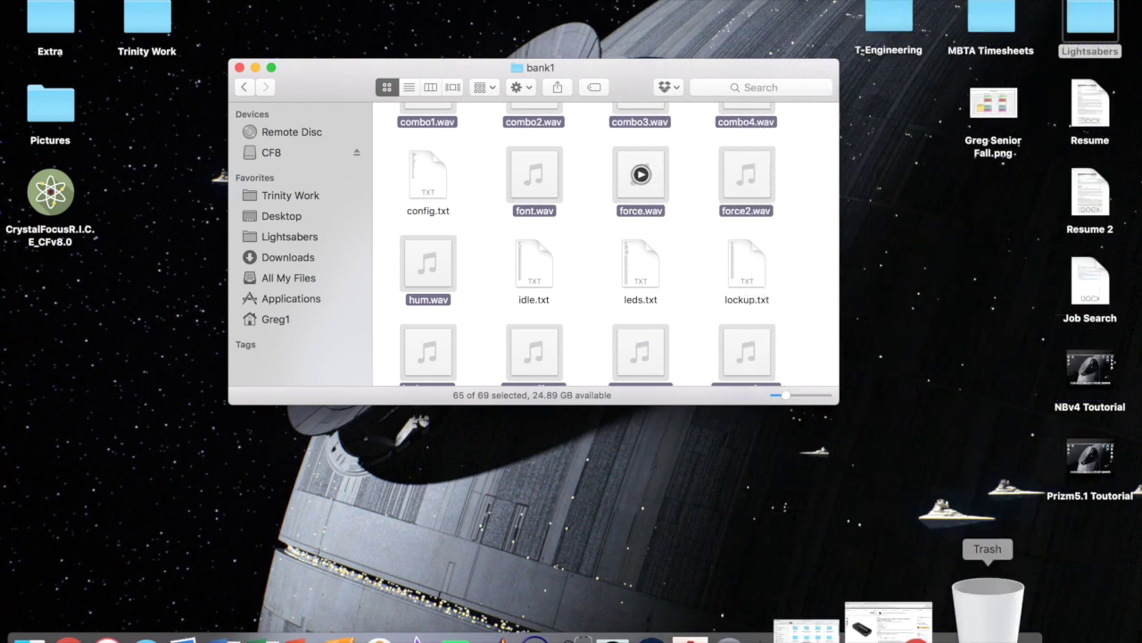
- Gather the four remaining text files in one row at the top of the bank1 folder and clean up their arrangement
drag(428, 256, 429, 342)
super+click(538, 337)
super+click(732, 354)
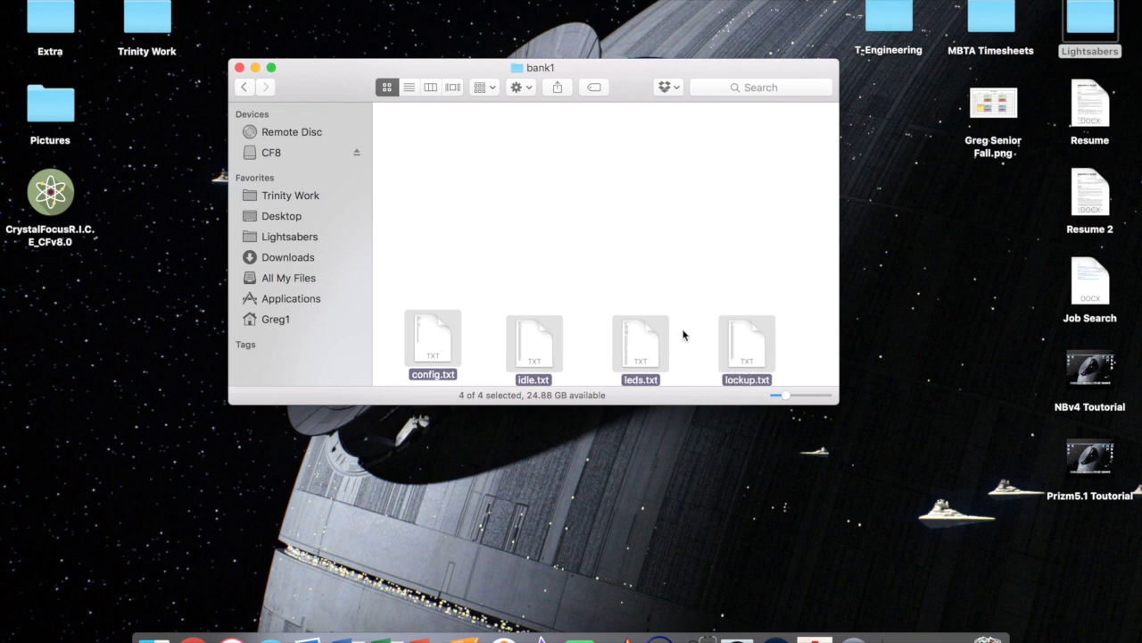
super+click(637, 331)
drag(638, 331, 629, 149)
right_click(629, 149)
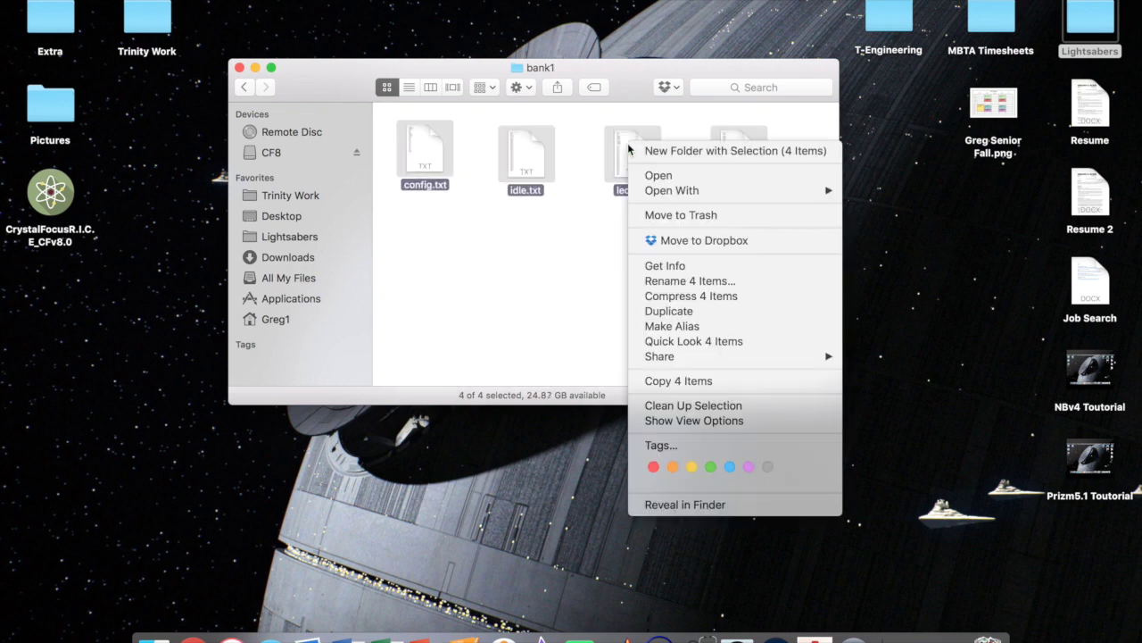
click(685, 406)
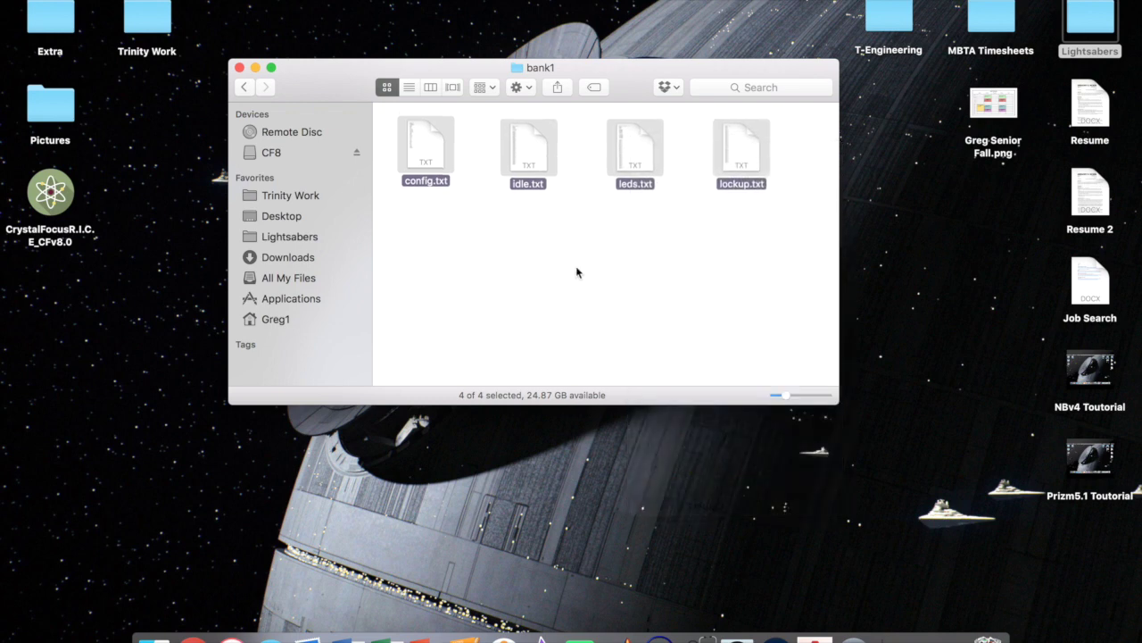
click(541, 232)
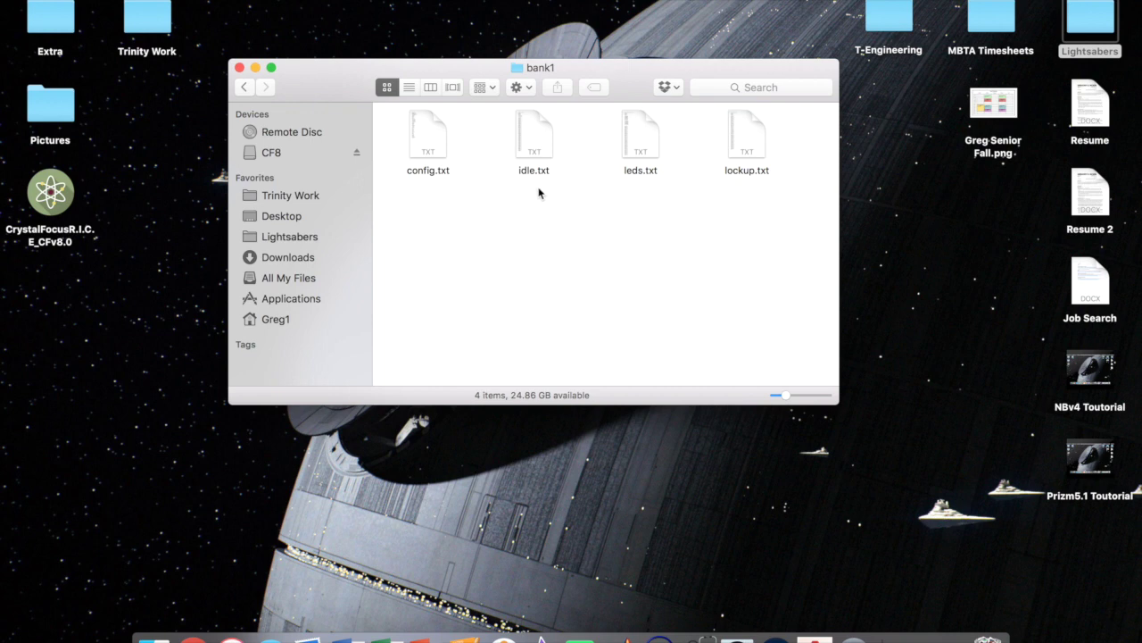
- Open config.txt from the bank1 folder and look through its full parameter list
double_click(425, 131)
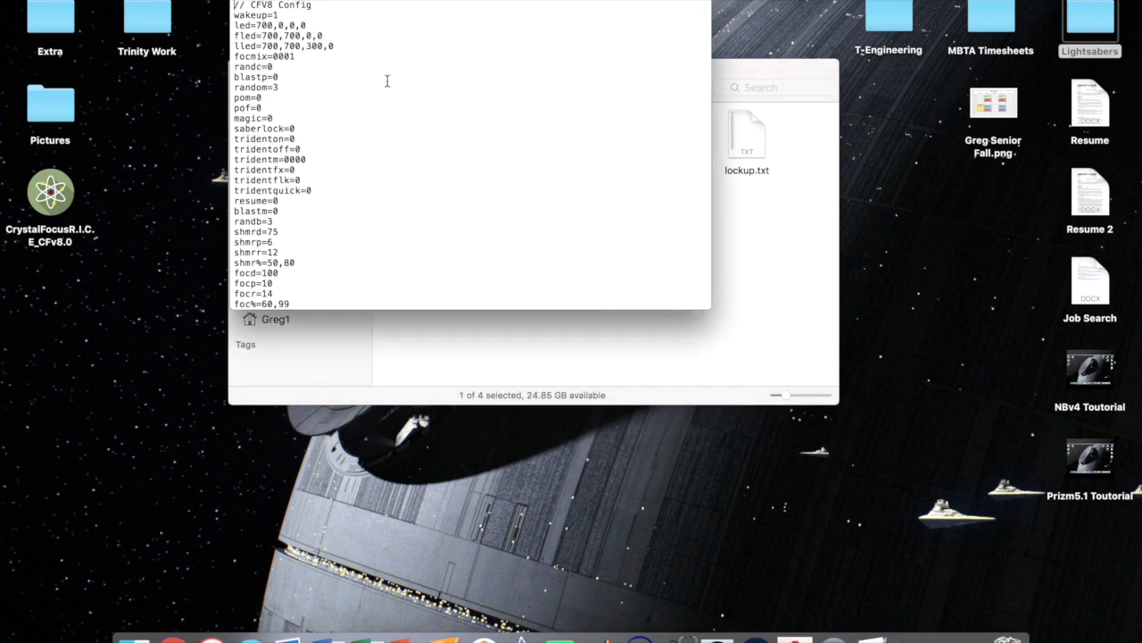
scroll(271, 183, down, 10)
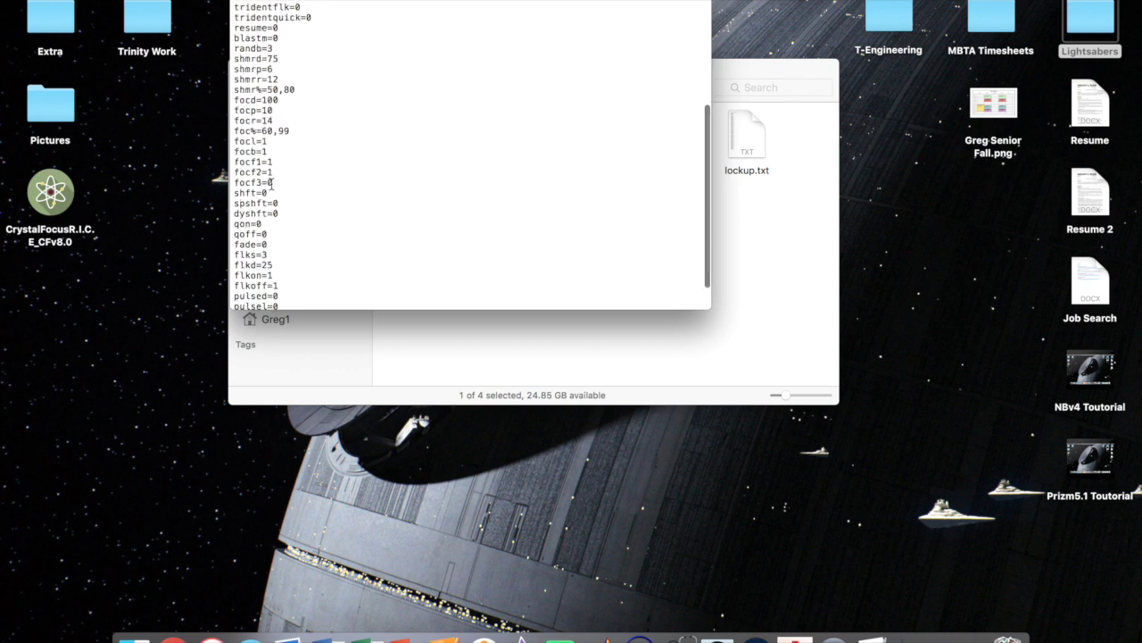
scroll(271, 184, up, 10)
scroll(272, 183, down, 1)
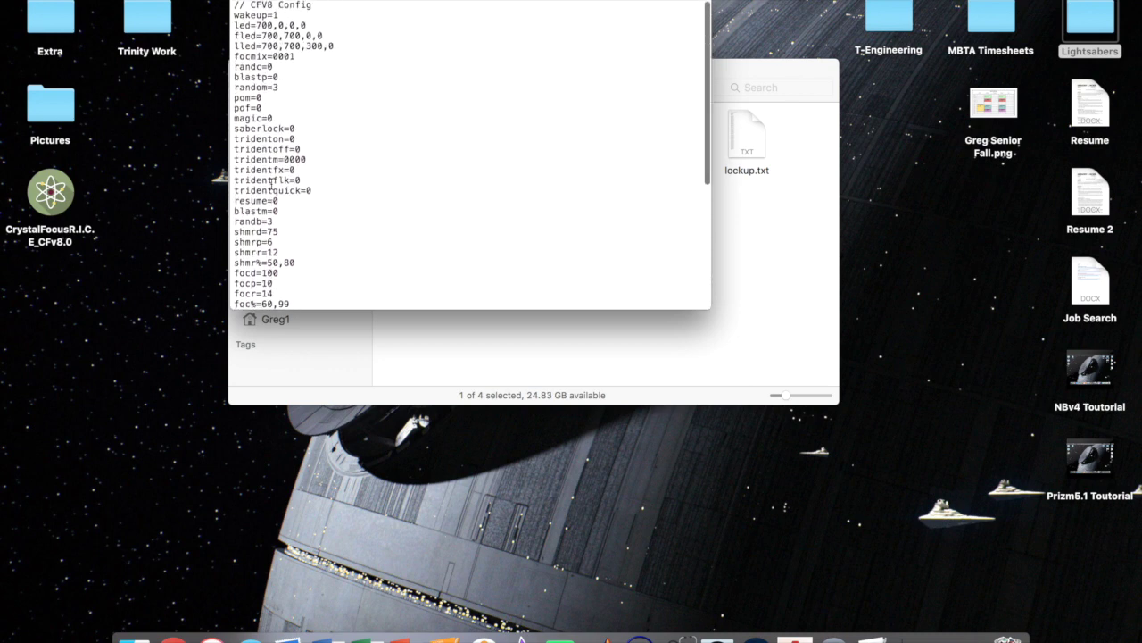
scroll(291, 159, down, 6)
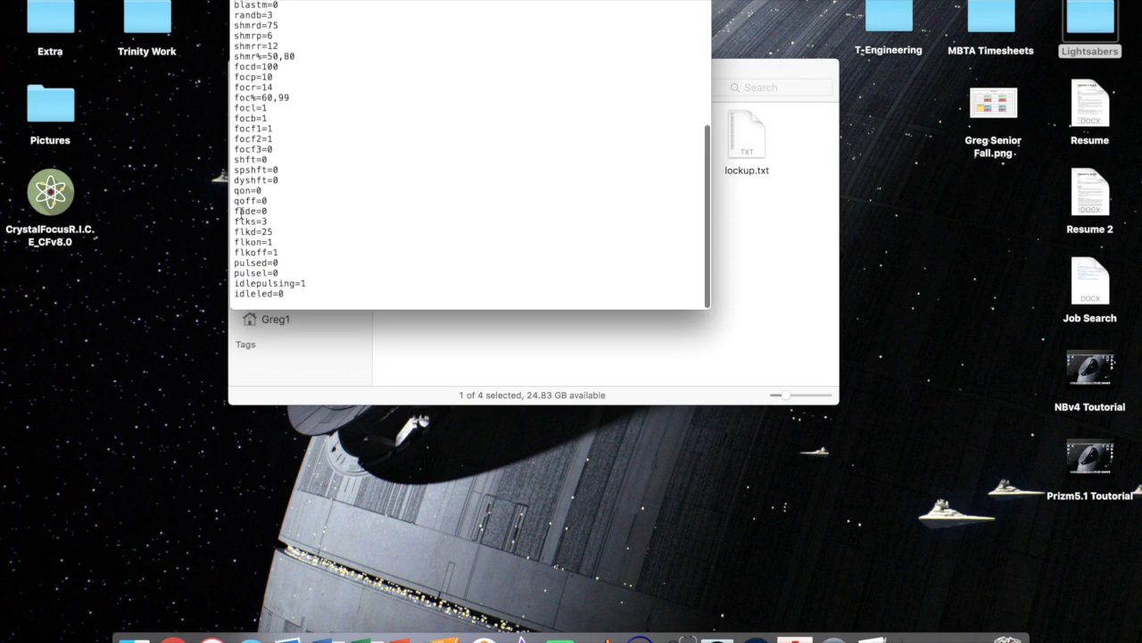
- Examine individual parameters in config.txt such as flks and pulsed, and close the file
drag(236, 223, 266, 223)
click(287, 223)
click(232, 264)
triple_click(247, 264)
click(293, 223)
scroll(293, 228, up, 2)
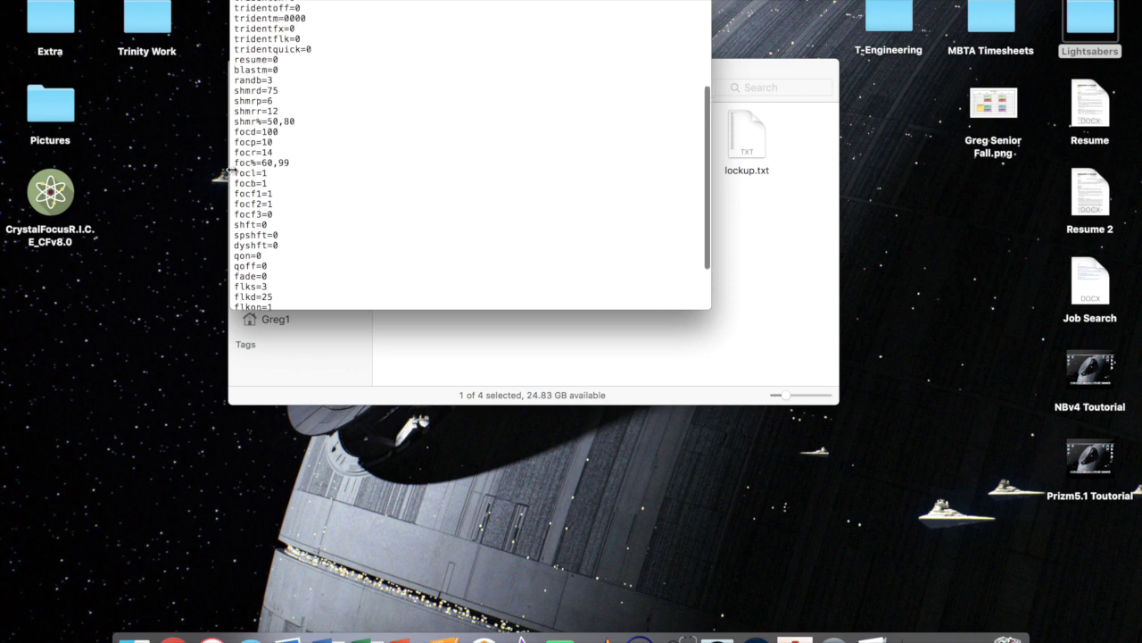
scroll(257, 217, up, 5)
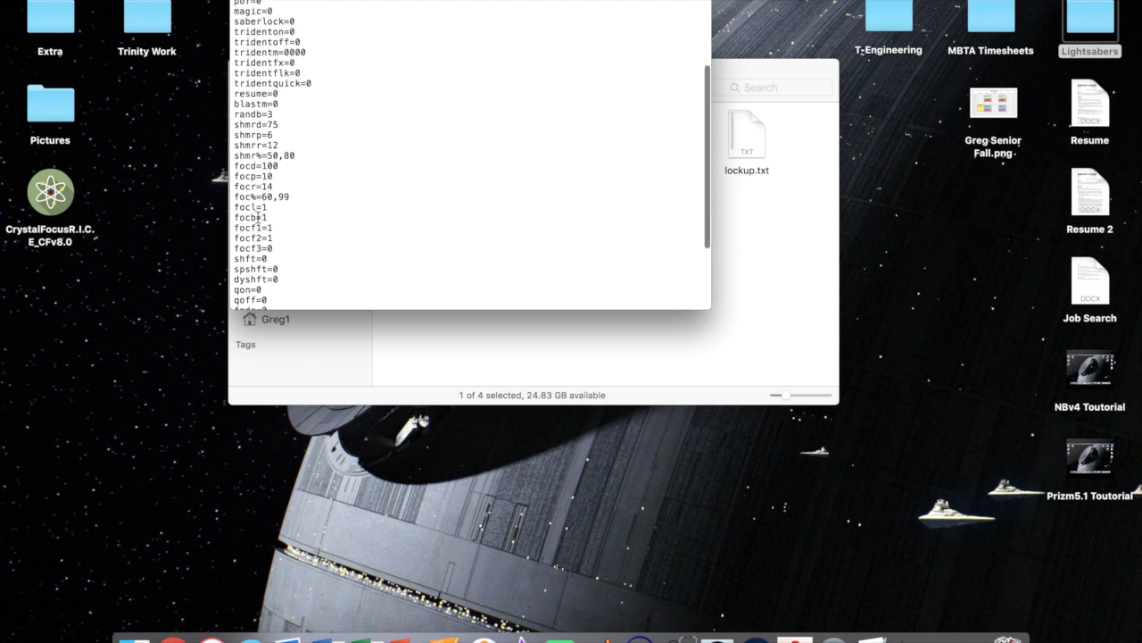
double_click(246, 162)
click(304, 161)
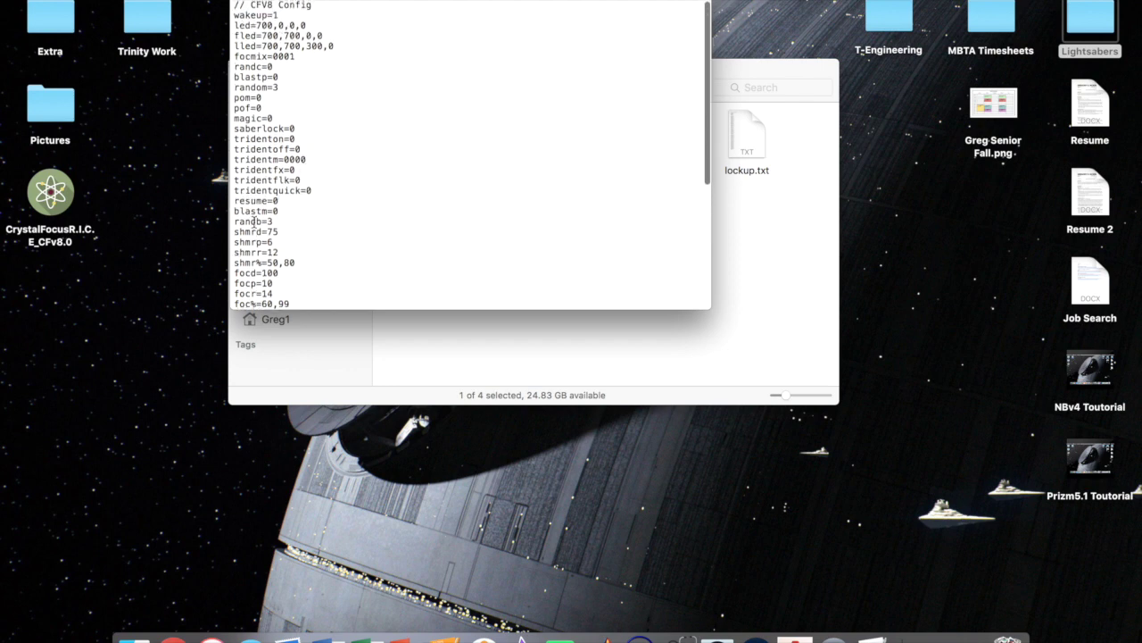
click(239, 2)
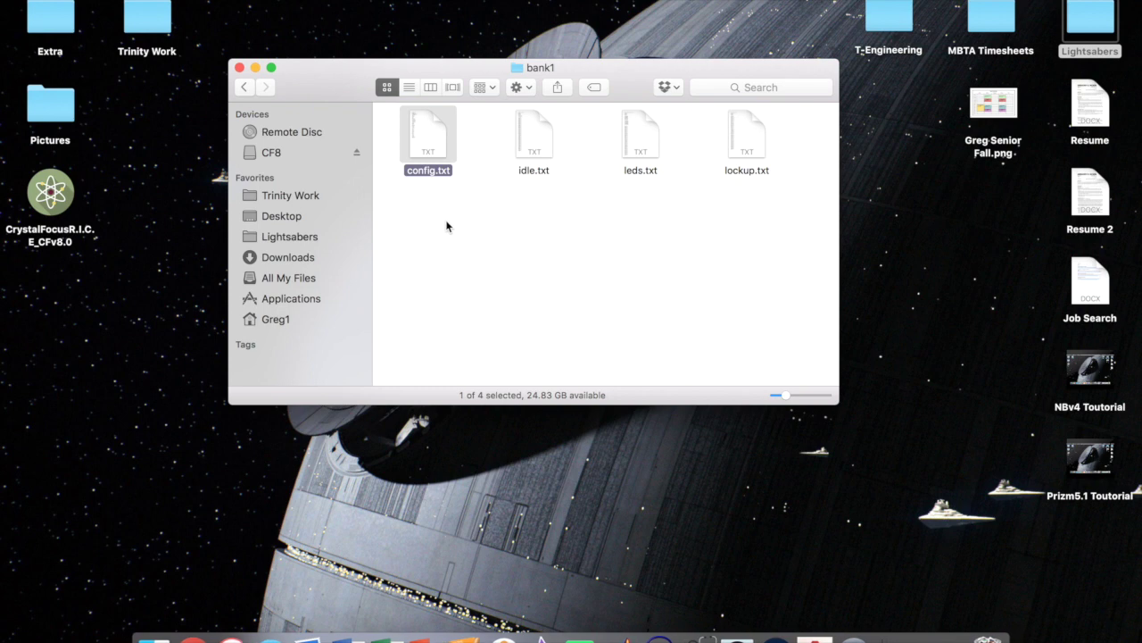
click(446, 228)
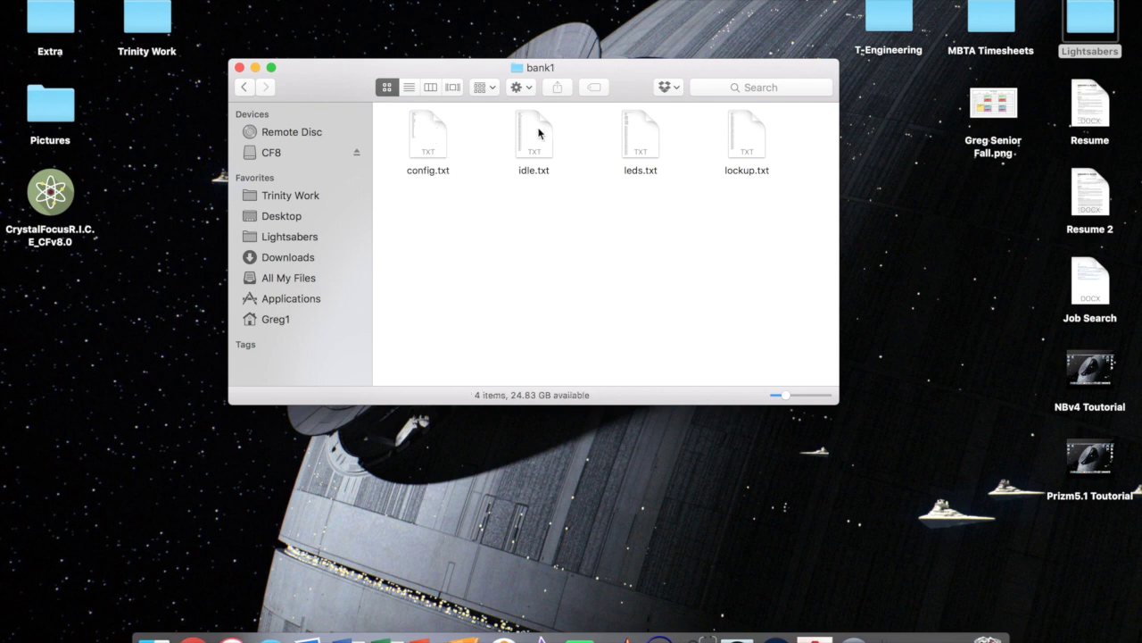
- Open idle.txt, examine its LED sequence lines such as s00, and close the file
drag(498, 134, 761, 147)
click(554, 243)
click(544, 140)
double_click(544, 136)
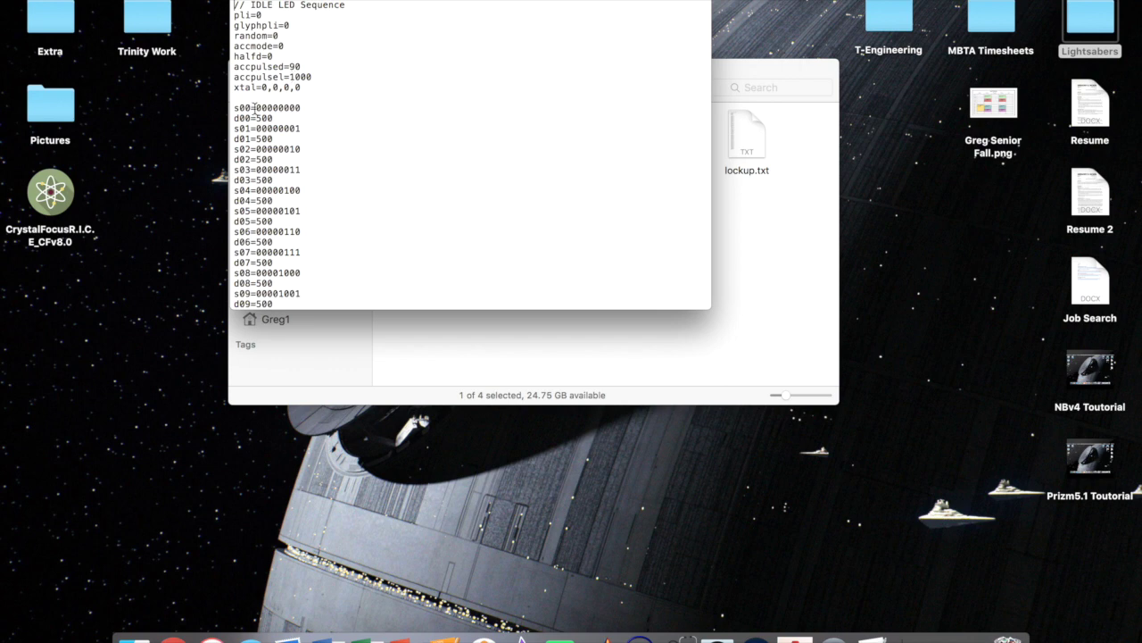
drag(257, 107, 311, 110)
key(Left)
scroll(300, 123, down, 3)
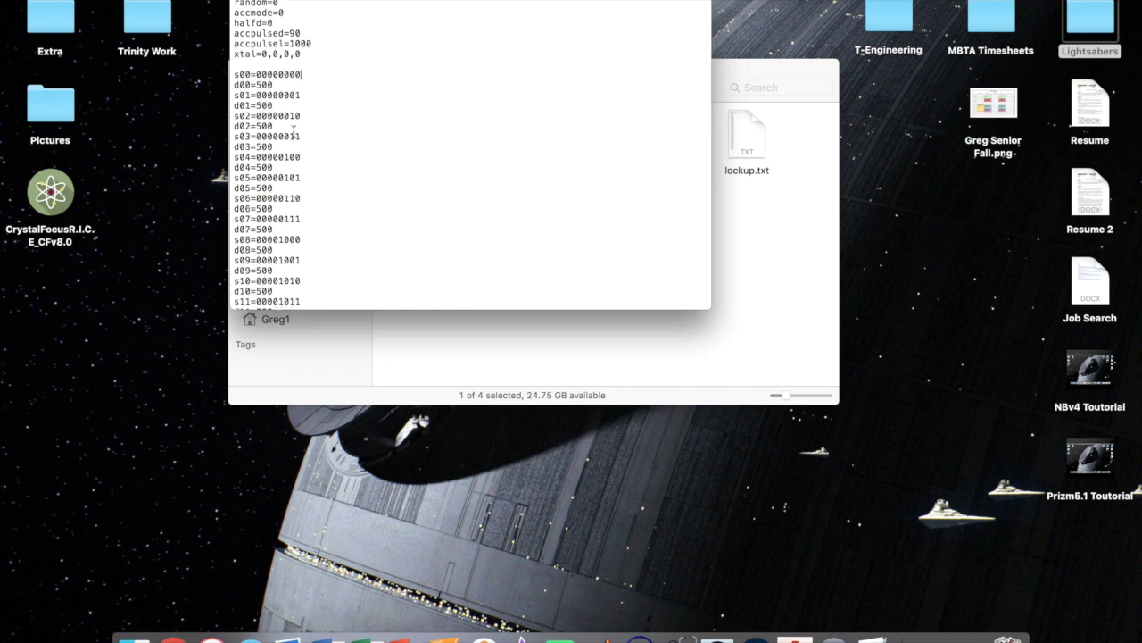
scroll(298, 143, down, 12)
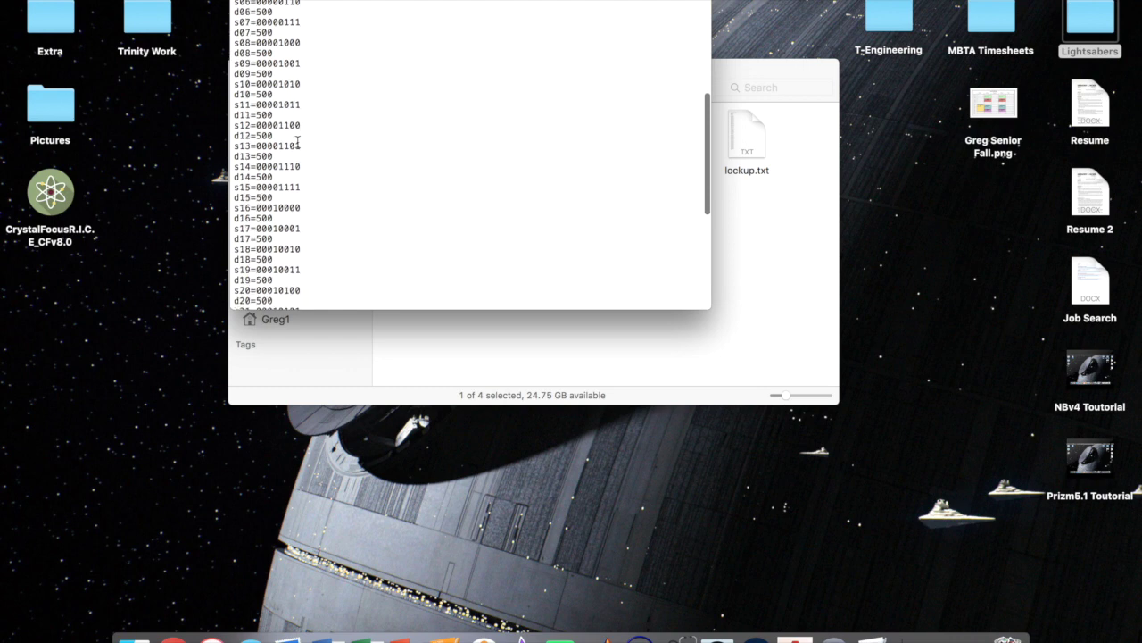
scroll(298, 143, up, 13)
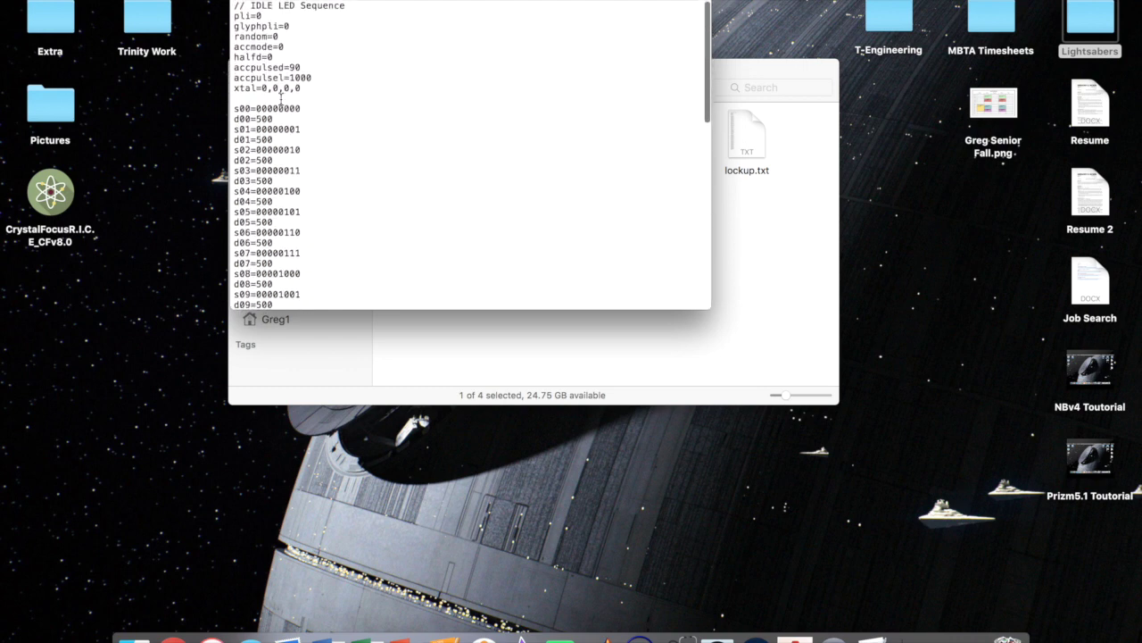
mouse_move(320, 93)
mouse_down()
mouse_move(268, 66)
mouse_move(225, 7)
mouse_move(285, 88)
mouse_move(245, 26)
mouse_move(316, 51)
mouse_move(332, 93)
mouse_up()
click(332, 107)
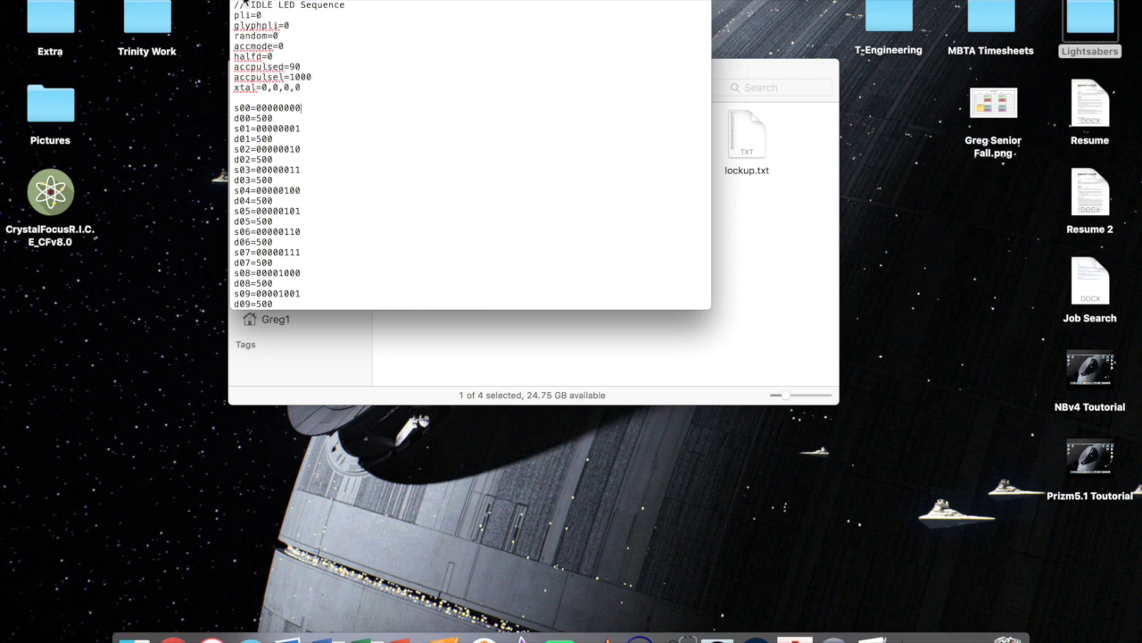
key(super+q)
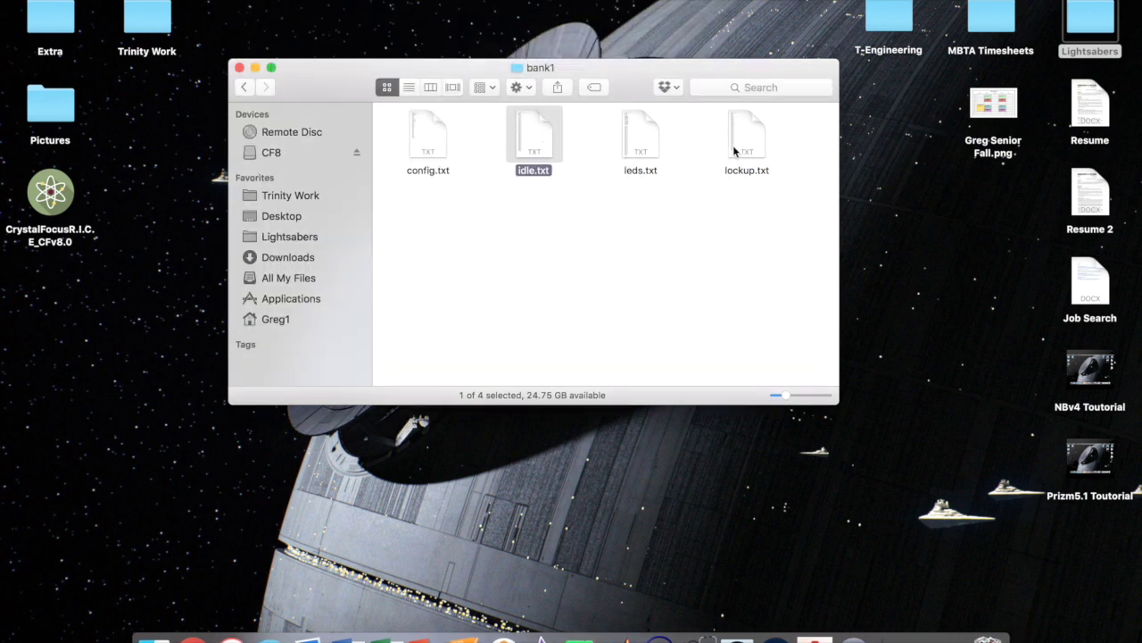
click(602, 234)
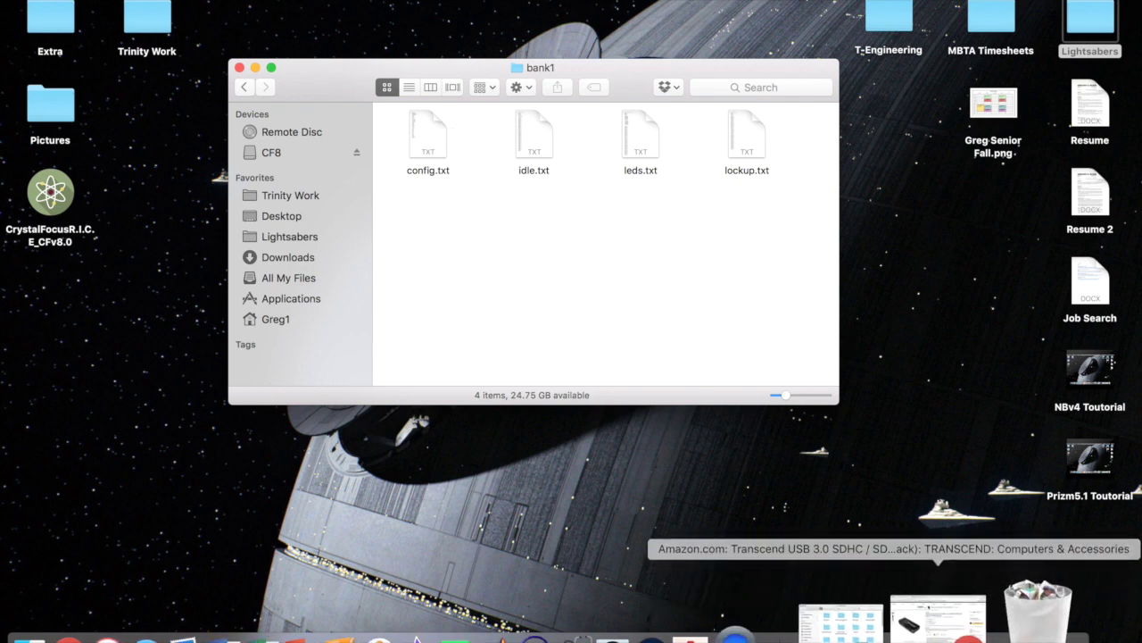
- Move the bank1 window aside, restore the minimized Chrome window and show the KSith page on saberfont.com
drag(620, 76, 341, 97)
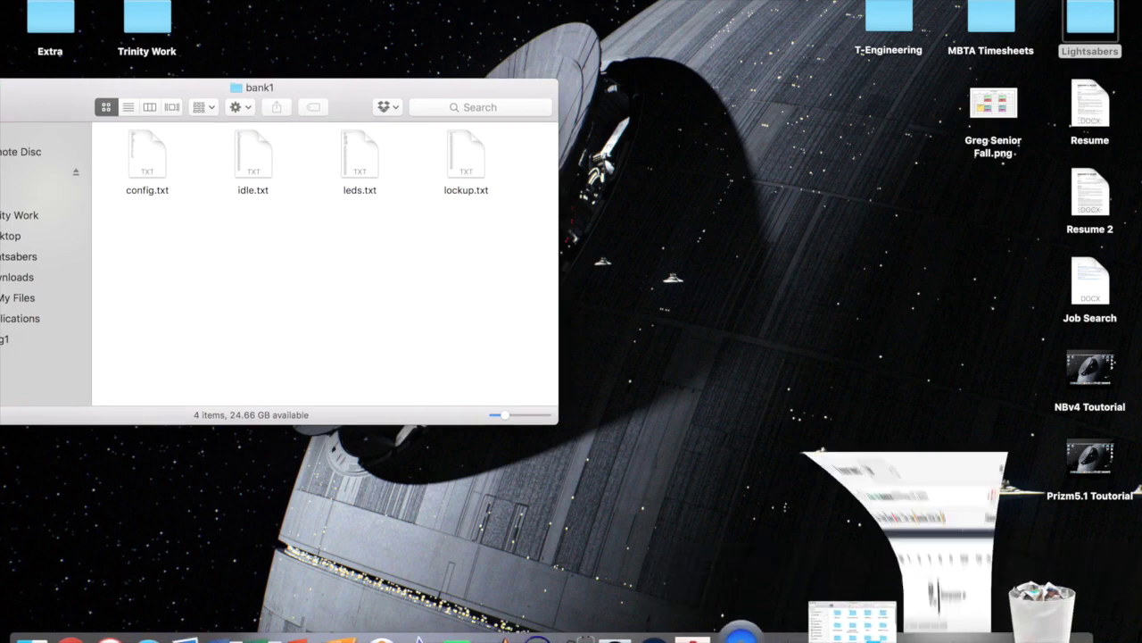
click(870, 617)
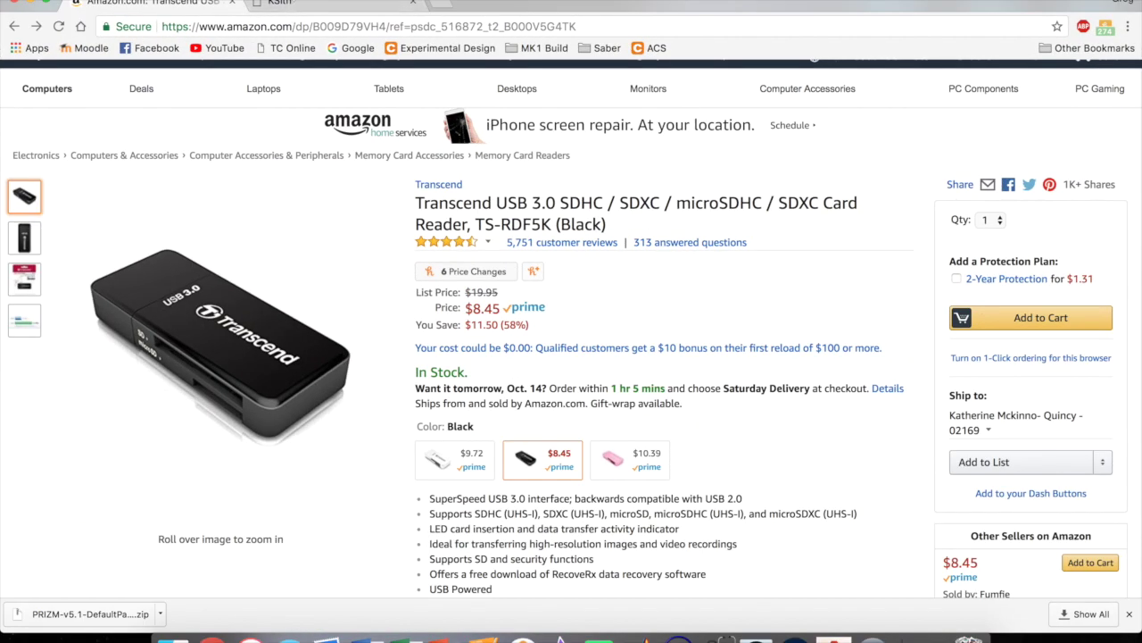
click(268, 6)
drag(120, 30, 220, 28)
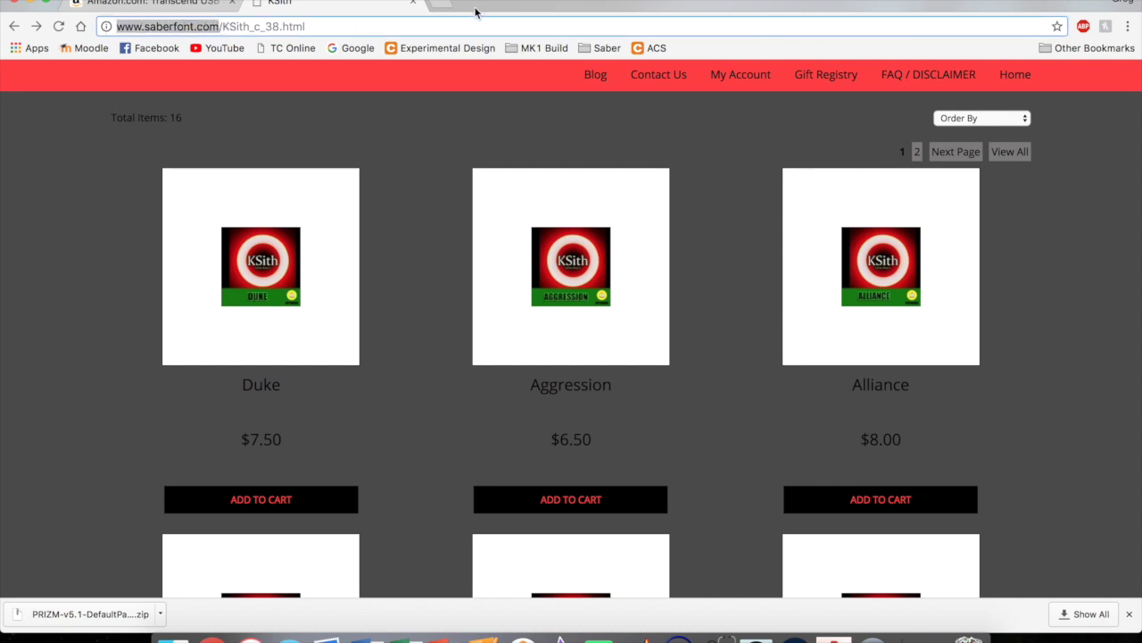
click(449, 163)
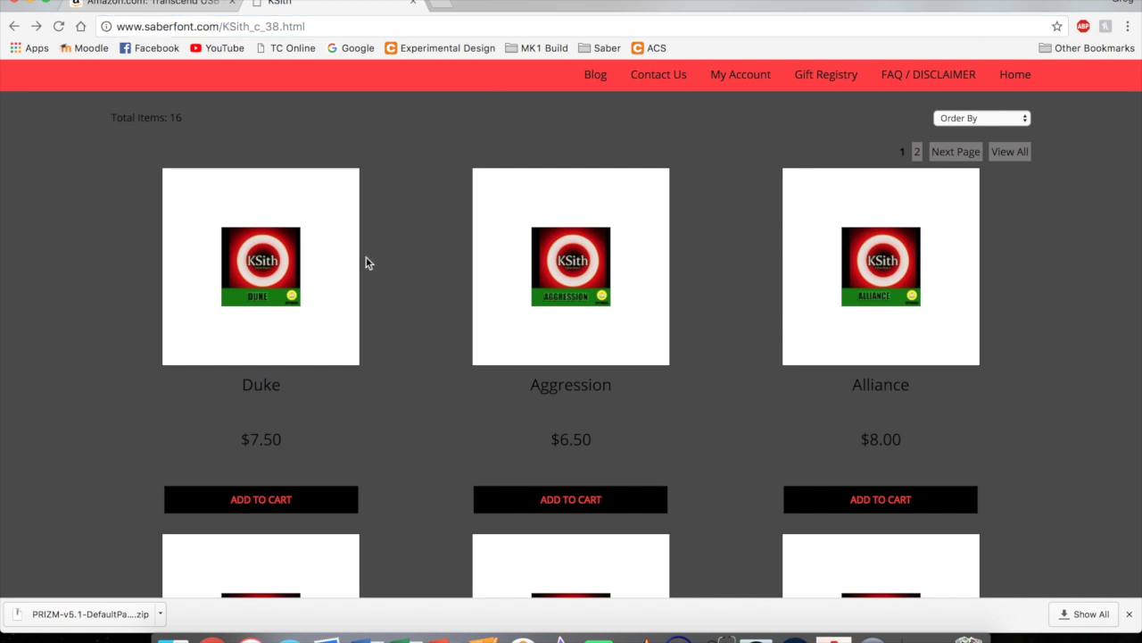
- Browse the KSith sound fonts offered on the saberfont.com page
scroll(370, 223, up, 5)
scroll(371, 229, down, 4)
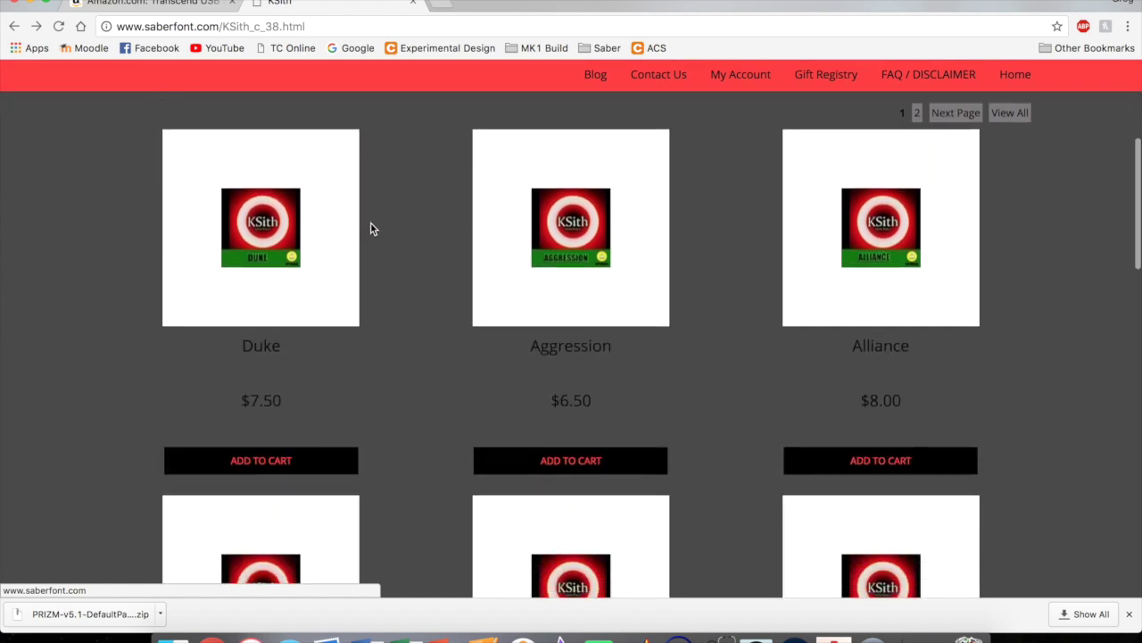
scroll(373, 229, down, 3)
scroll(373, 229, up, 3)
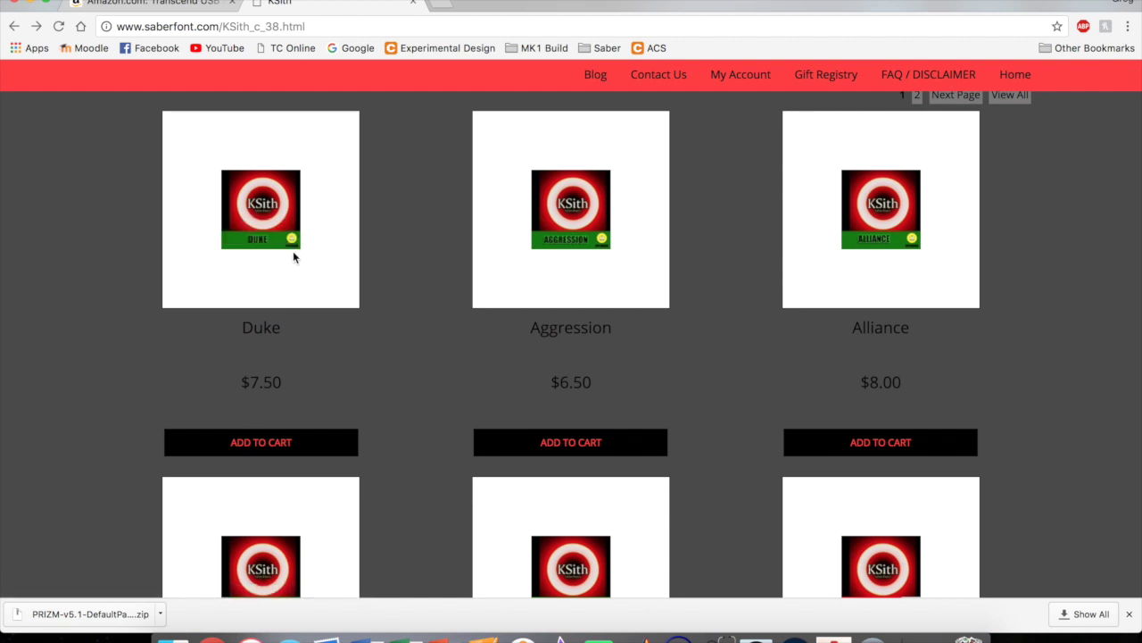
- Look through the rest of the first KSith listing page and the fonts on page 2
scroll(388, 314, down, 5)
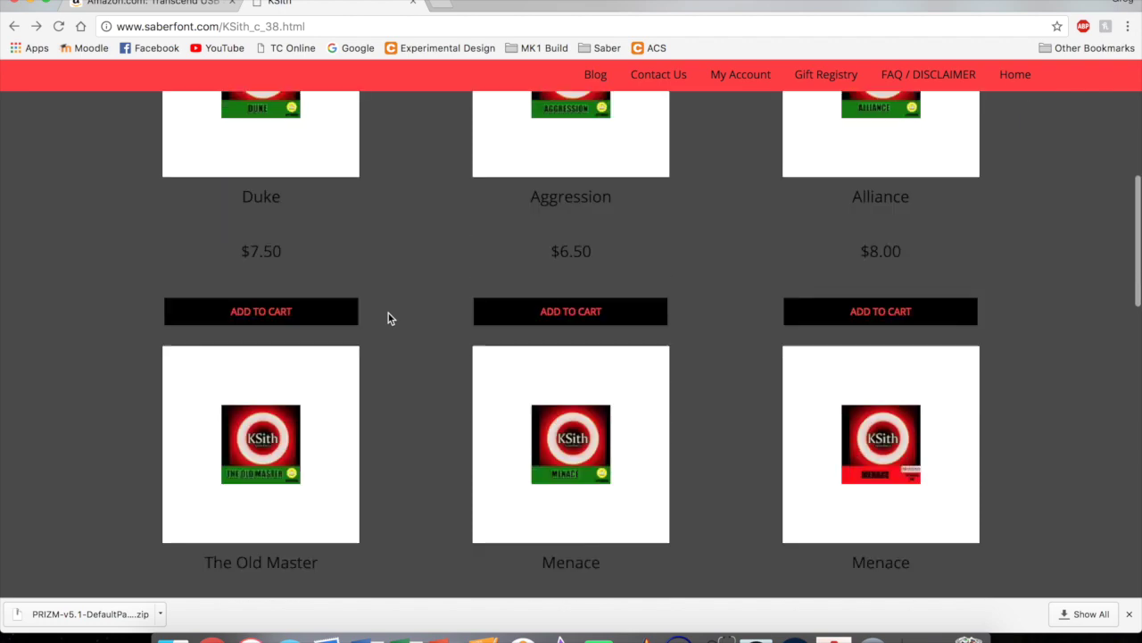
scroll(388, 313, down, 15)
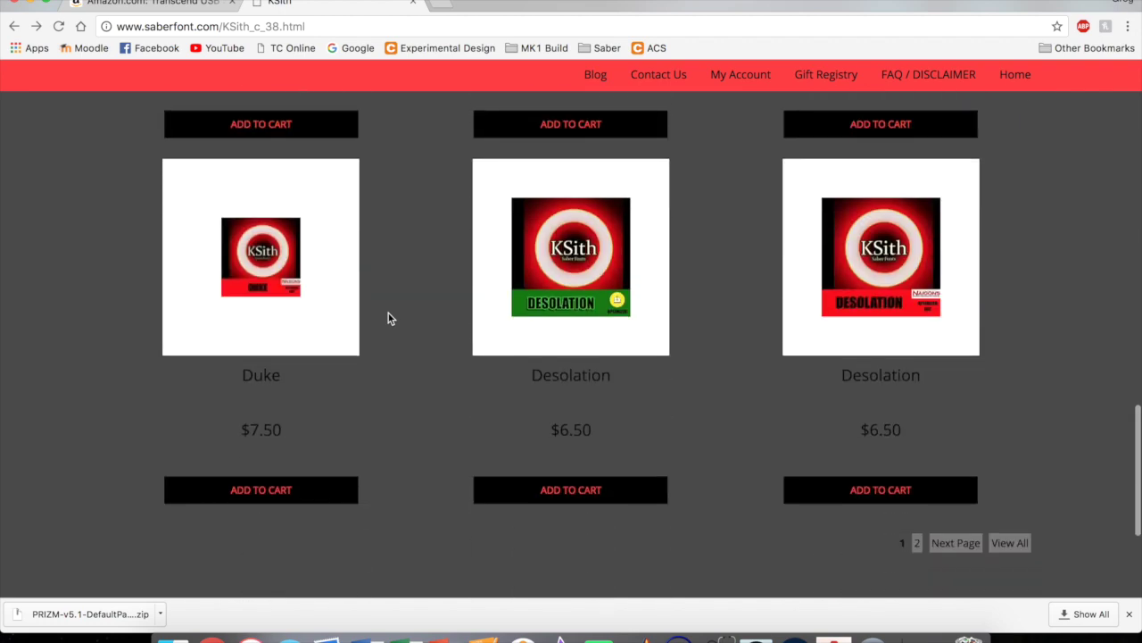
click(916, 298)
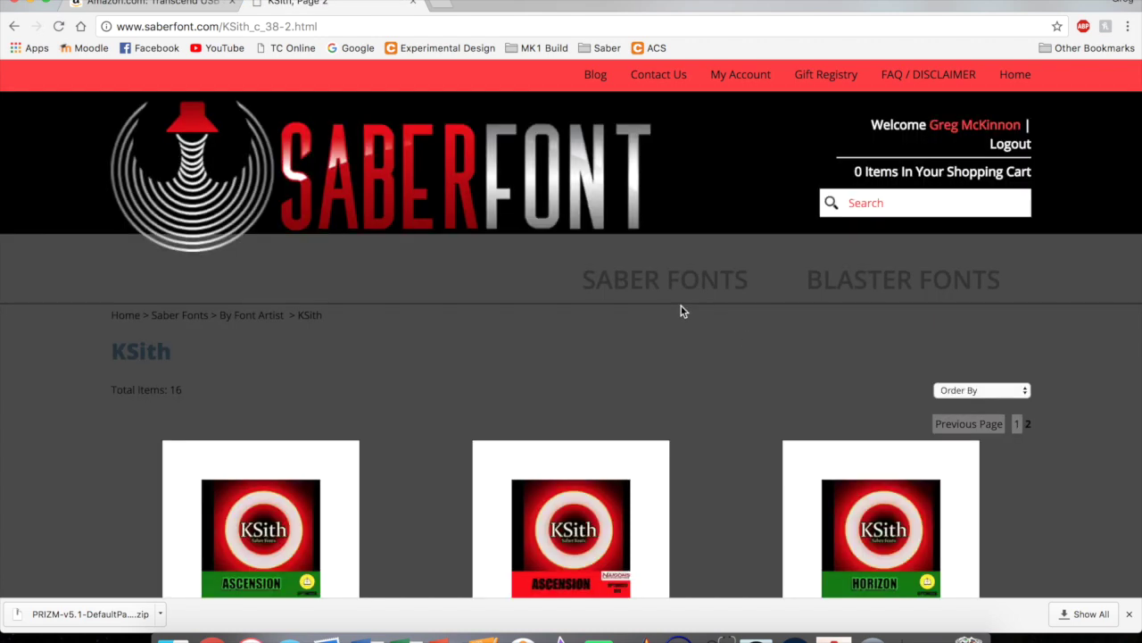
scroll(683, 306, down, 3)
scroll(689, 309, down, 3)
scroll(429, 301, up, 2)
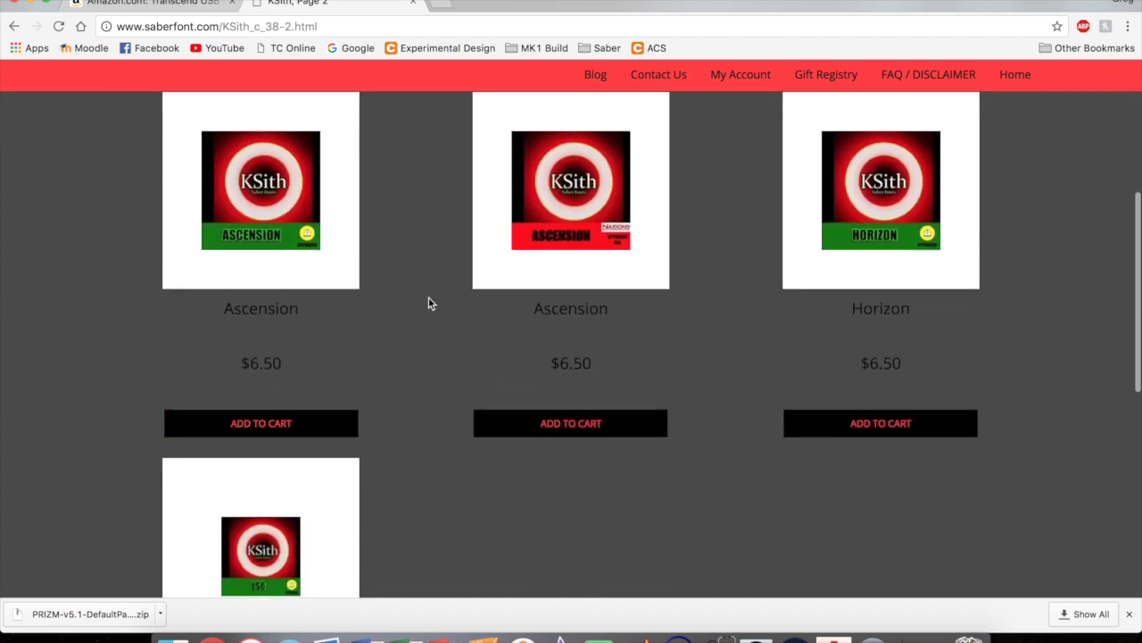
- Open the product page of the optimized Ascension font and examine its price, purchase options and description
click(249, 376)
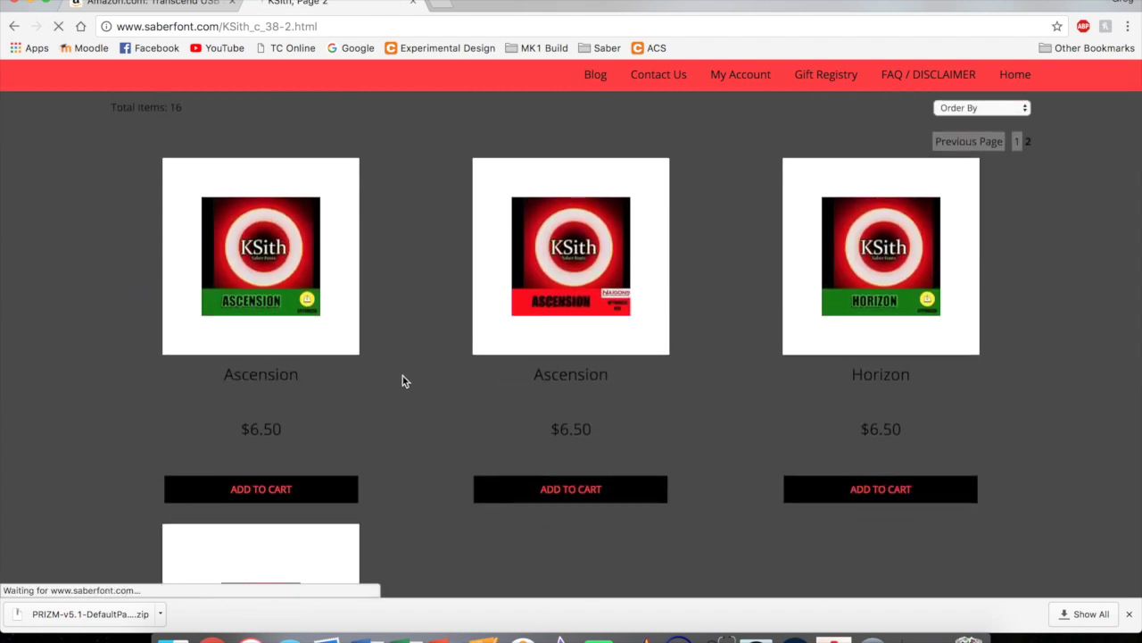
scroll(406, 270, down, 3)
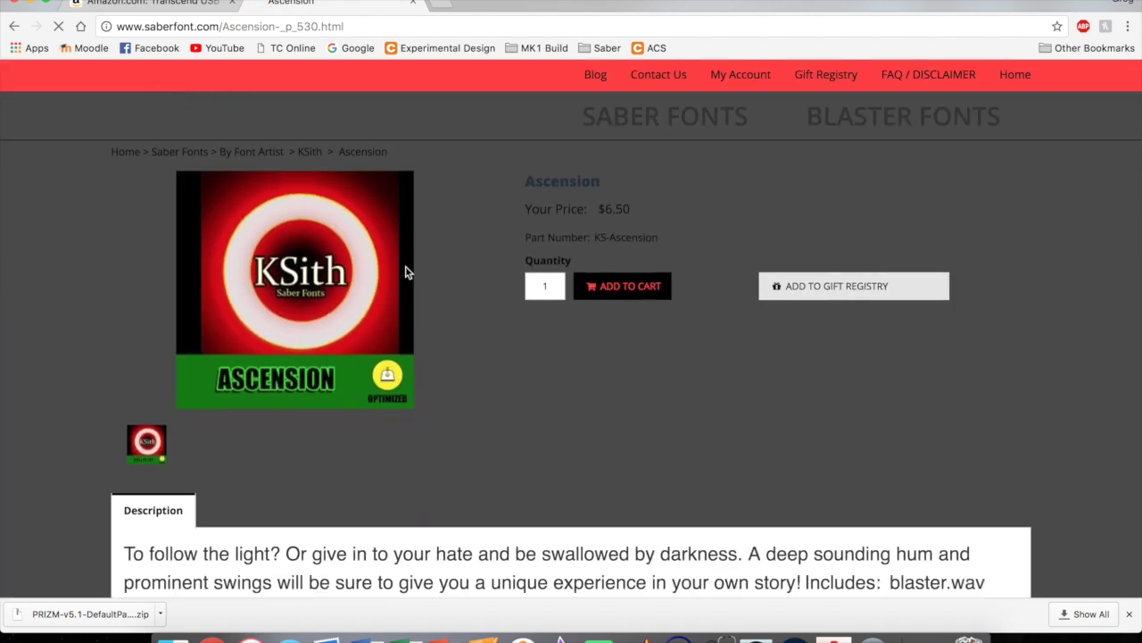
scroll(487, 284, up, 1)
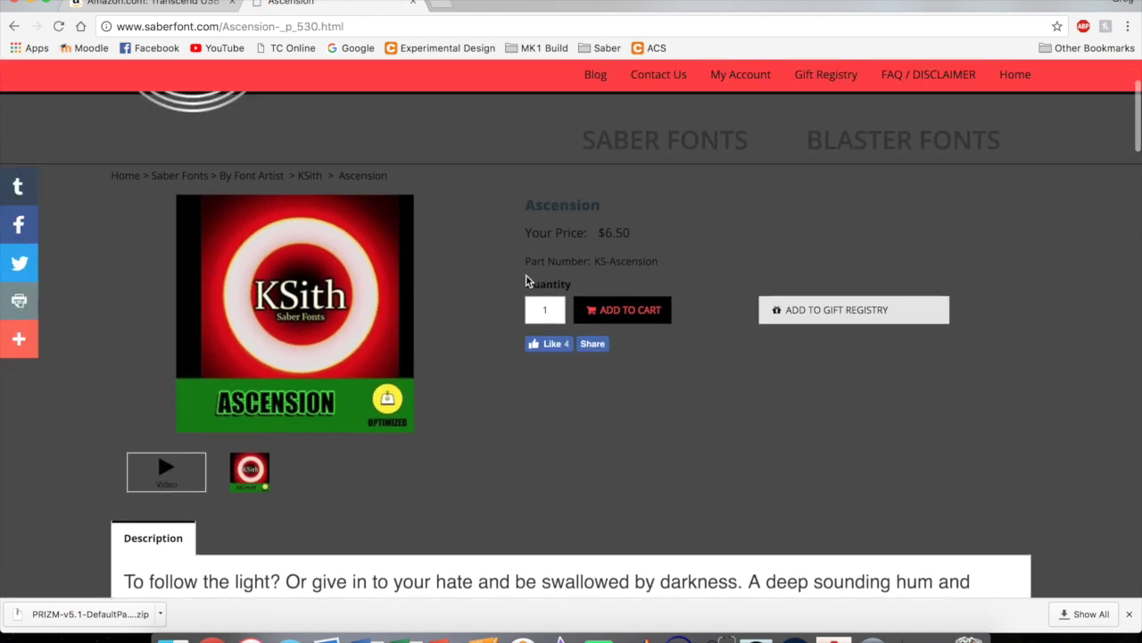
scroll(470, 247, down, 2)
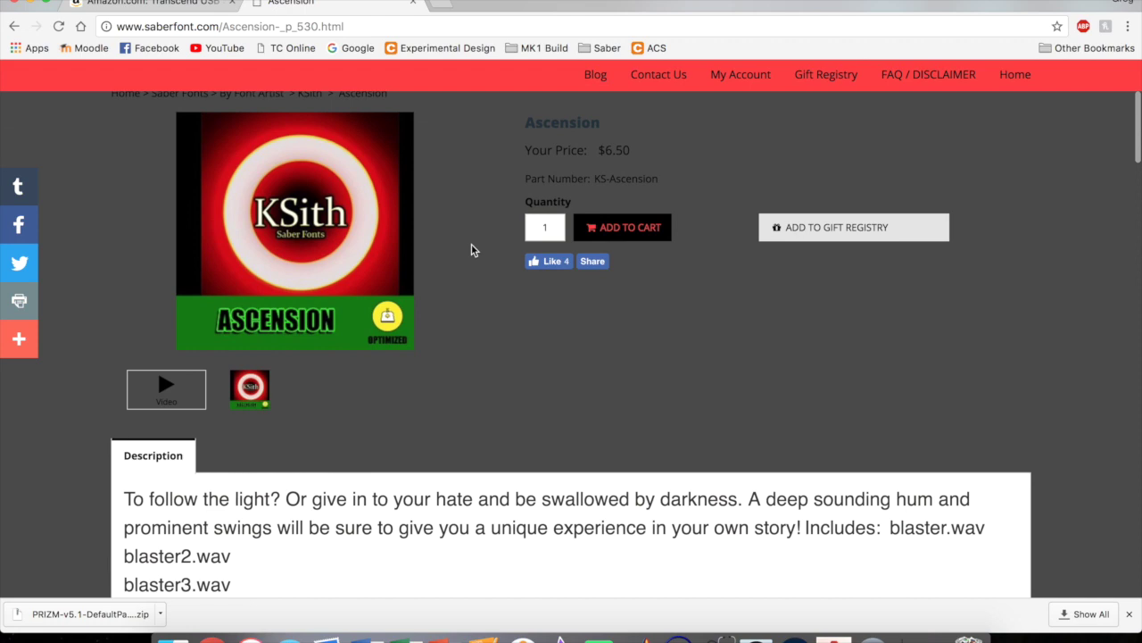
scroll(471, 249, up, 3)
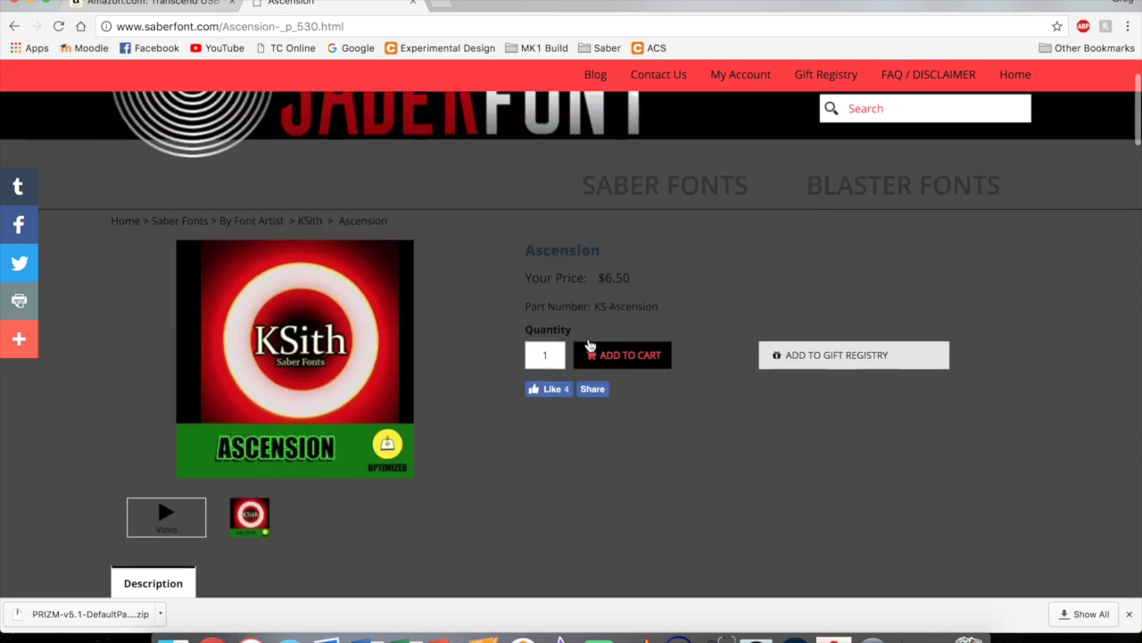
- Minimize Chrome, restore the CFv8 Fonts folder window beside the bank1 window and locate the ASCENSION folder
click(32, 3)
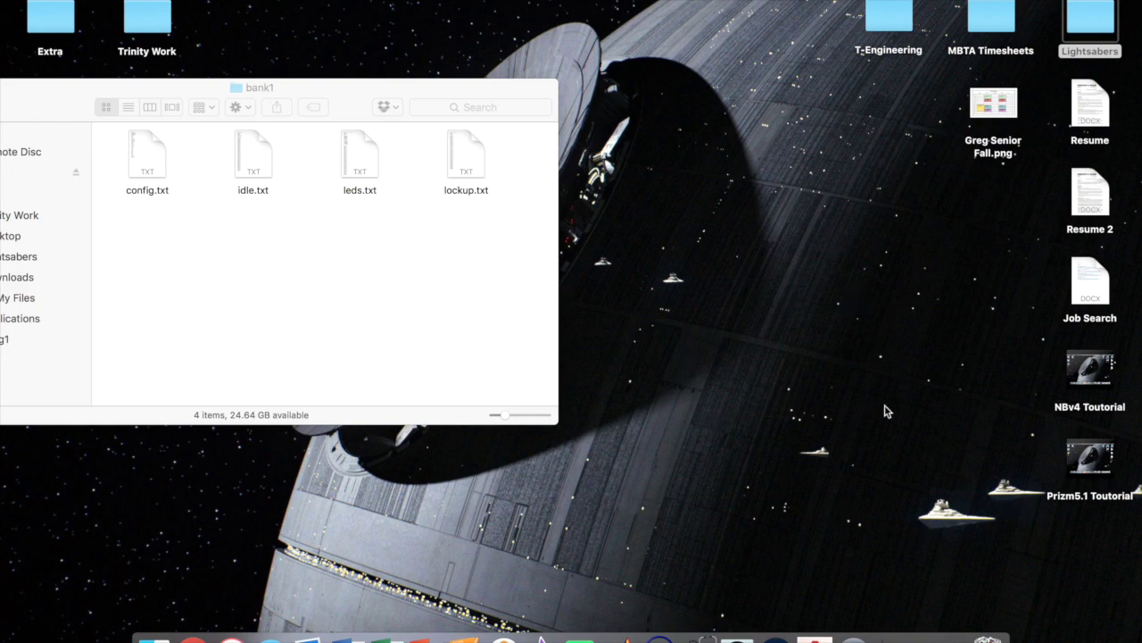
click(905, 616)
drag(312, 119, 638, 100)
scroll(737, 189, down, 10)
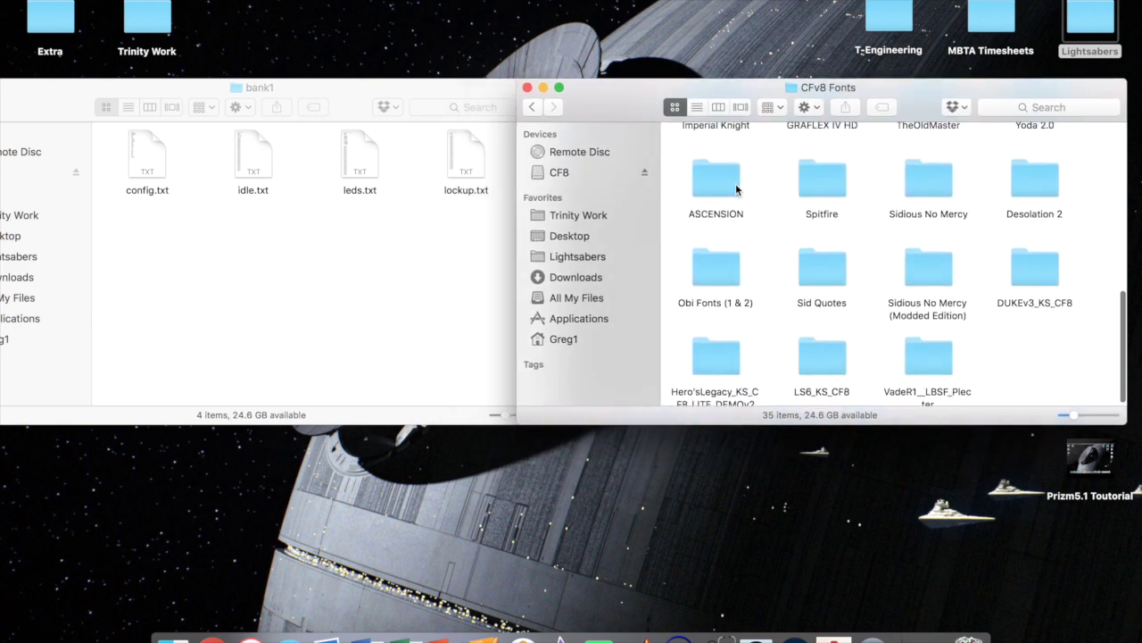
scroll(736, 190, up, 5)
scroll(797, 210, down, 5)
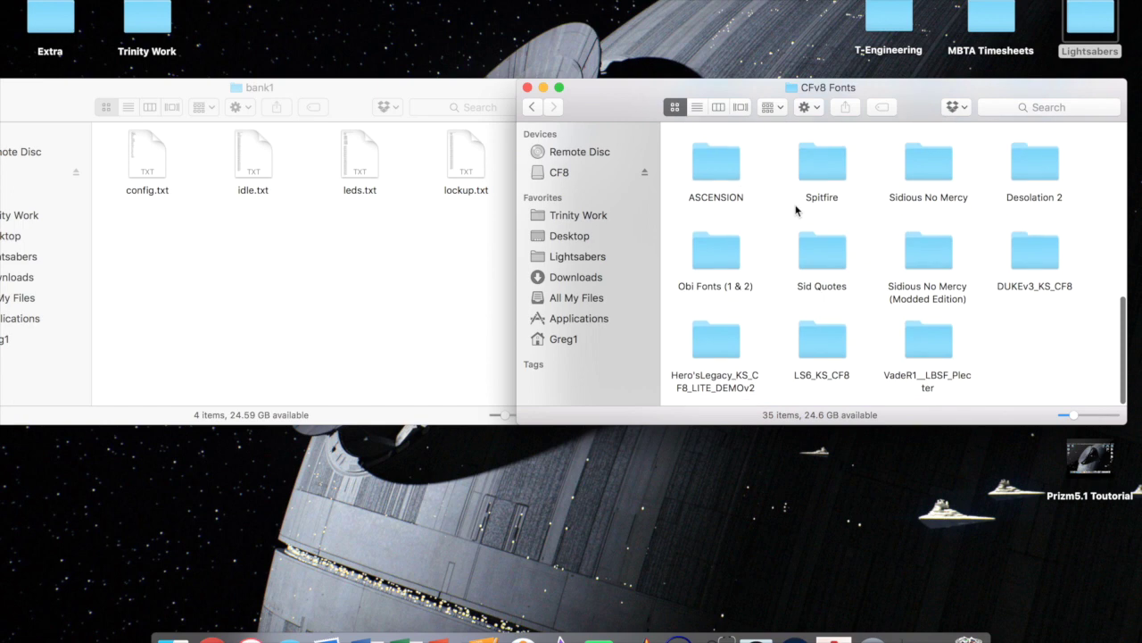
- Open the ASCENSION font folder and look through its sound files
double_click(721, 179)
scroll(775, 278, up, 5)
scroll(775, 278, up, 10)
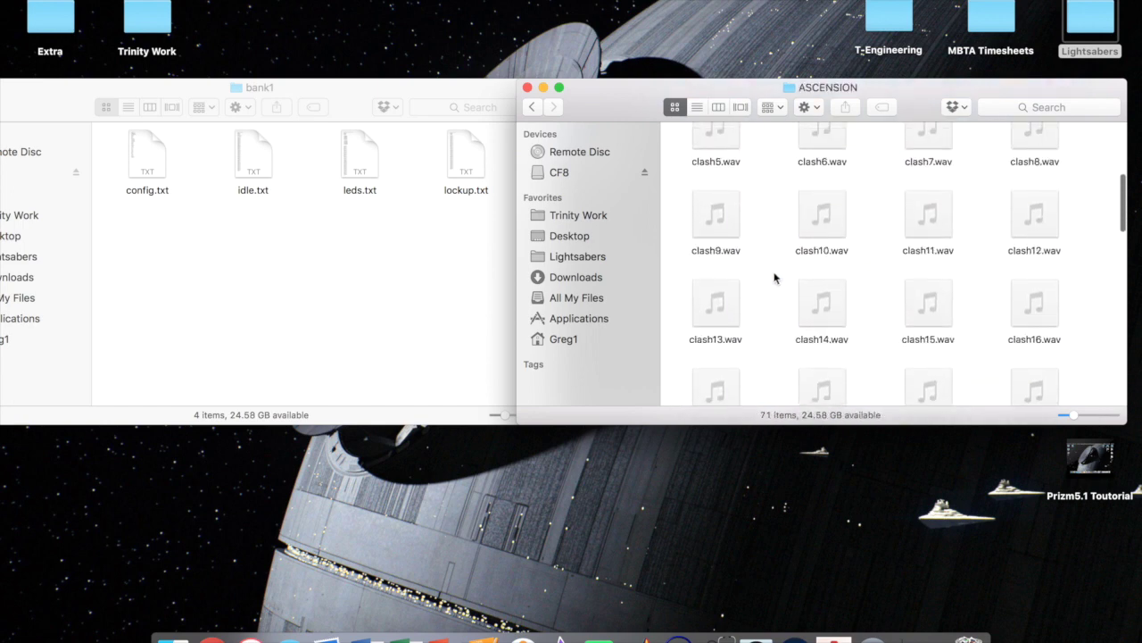
scroll(774, 277, down, 15)
scroll(775, 278, down, 5)
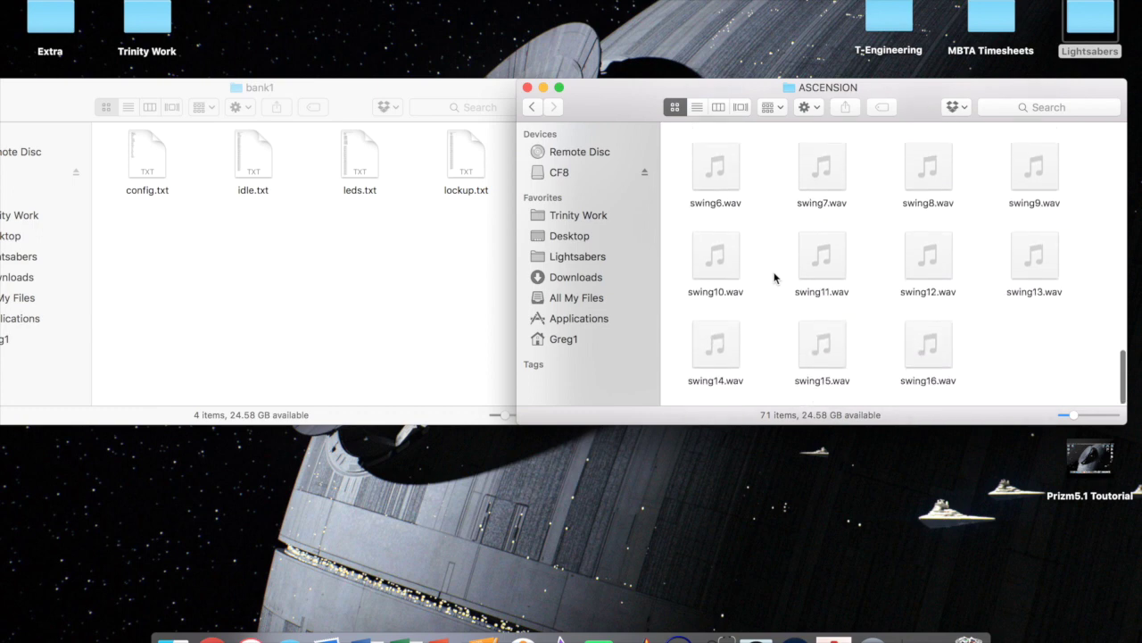
scroll(775, 278, up, 20)
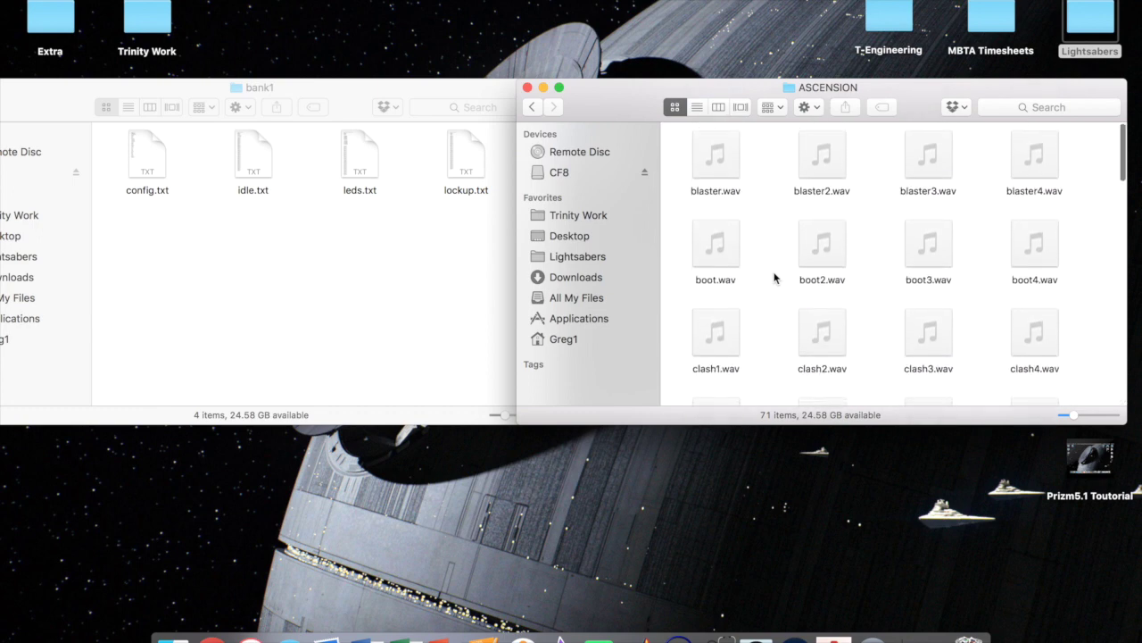
- Copy all the ASCENSION sound files into the bank1 folder alongside its text files
mouse_move(698, 161)
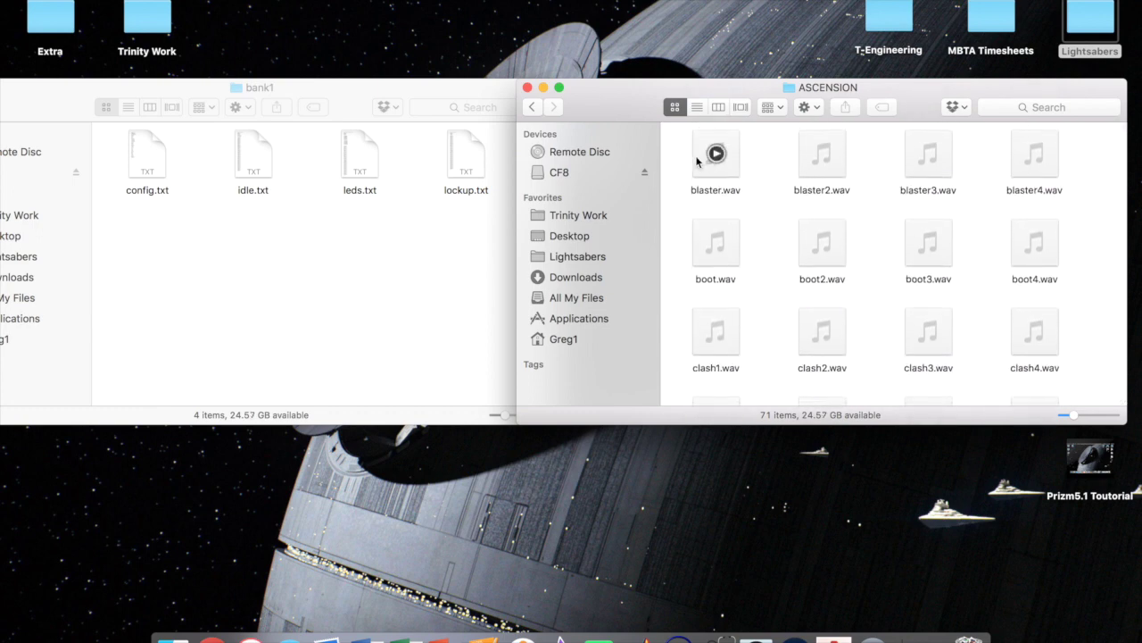
key(super+a)
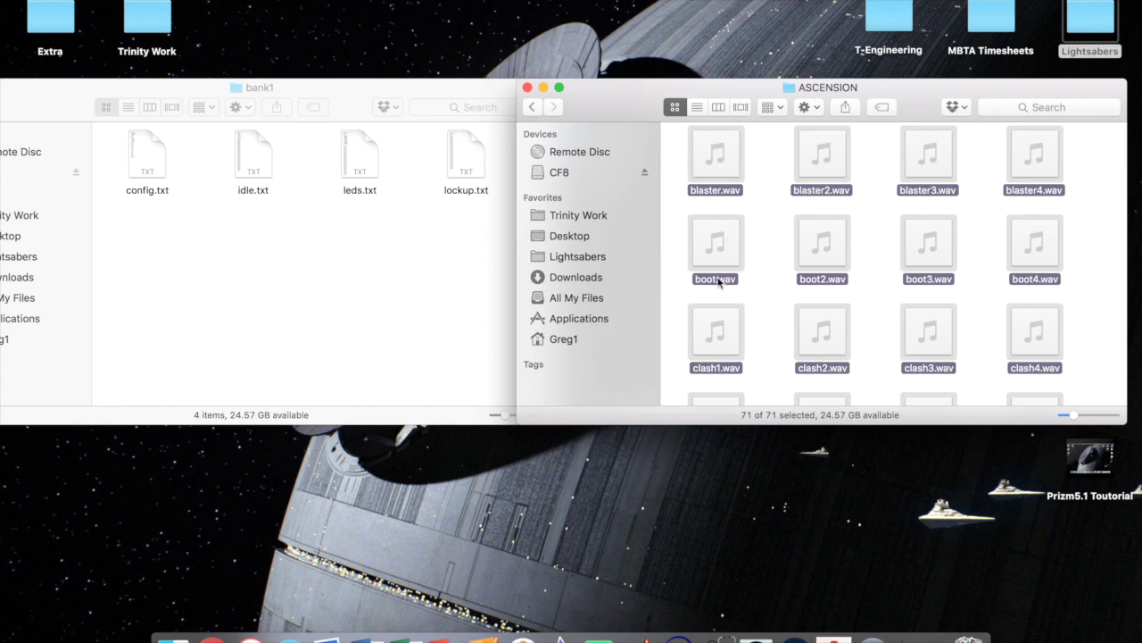
click(147, 278)
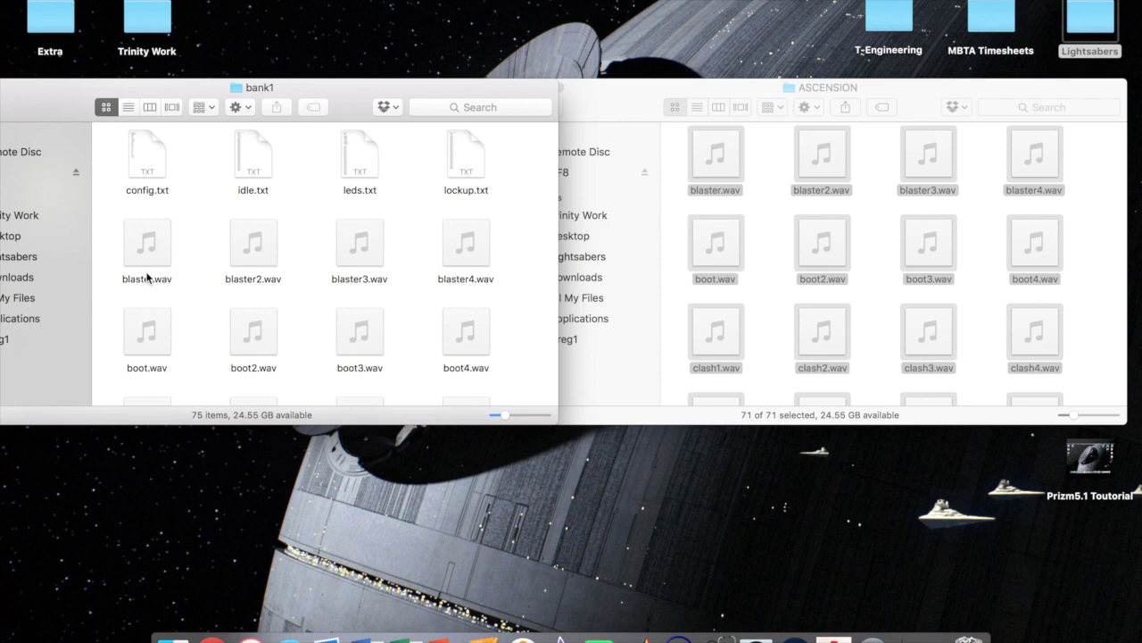
- Close the ASCENSION window and move the bank1 window fully into view on the desktop
click(585, 132)
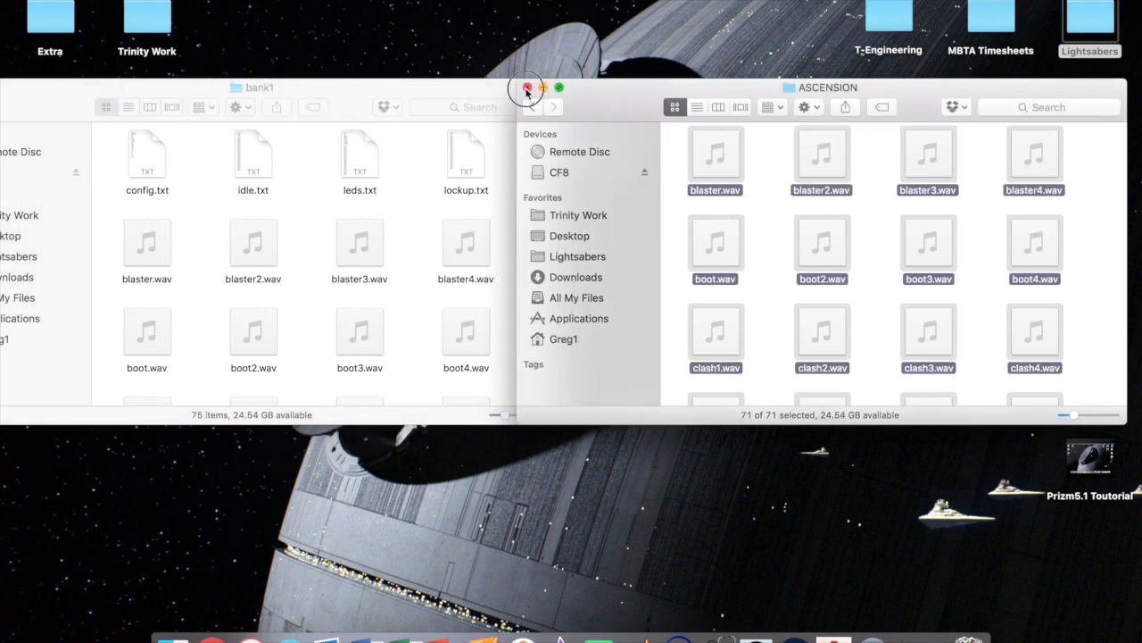
click(527, 89)
drag(379, 106, 602, 73)
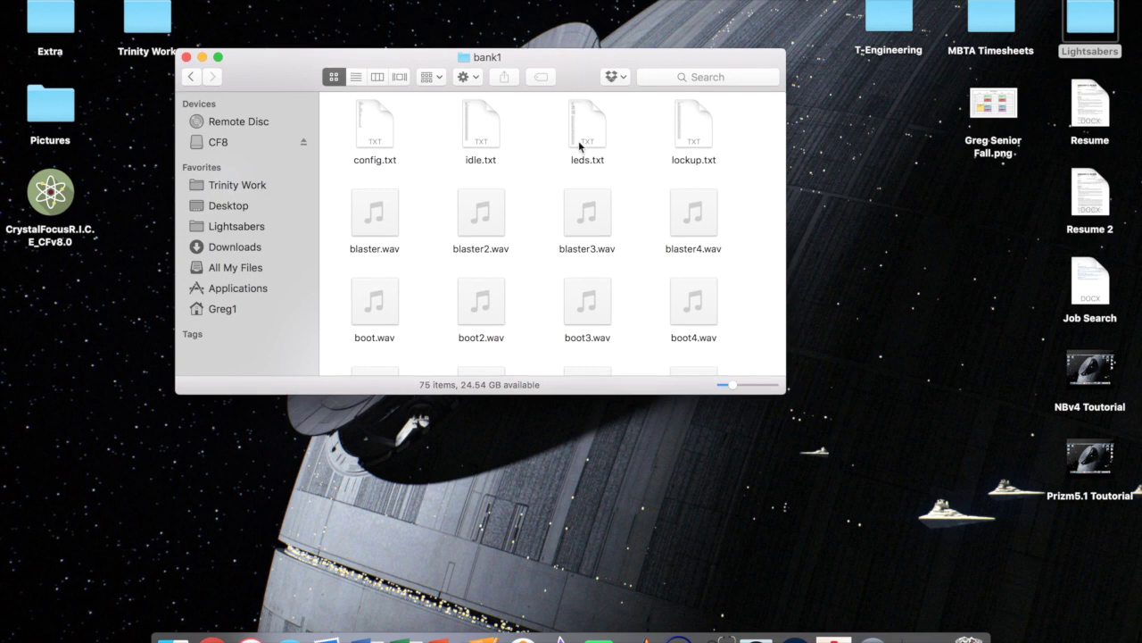
- Review the bank1 folder's contents, highlighting the row of text files and clearing the selection
scroll(535, 173, down, 5)
scroll(535, 173, down, 5)
scroll(536, 173, up, 10)
drag(337, 131, 706, 128)
click(640, 134)
- Go back to the Edited Files folder, look through its root files and preview beep.wav
click(191, 79)
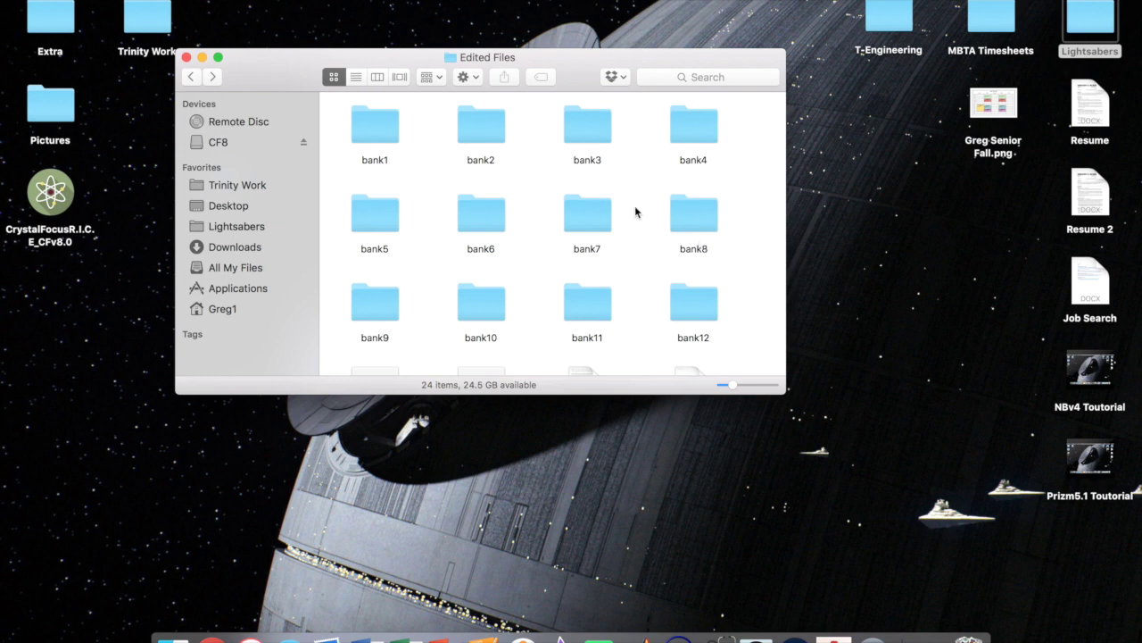
scroll(636, 211, down, 3)
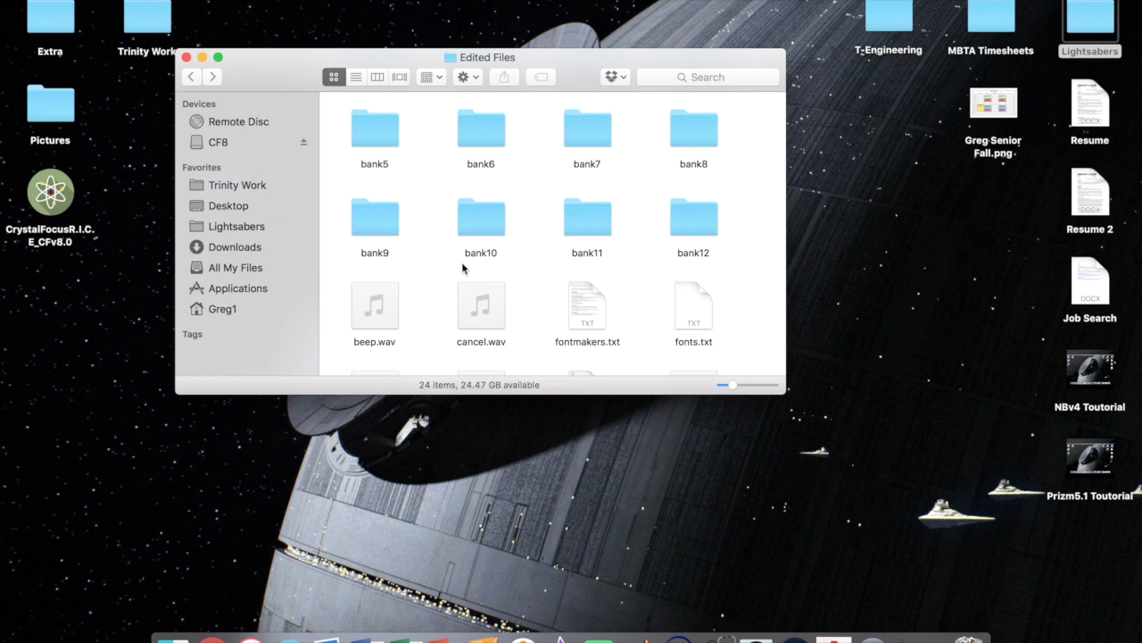
scroll(377, 201, down, 3)
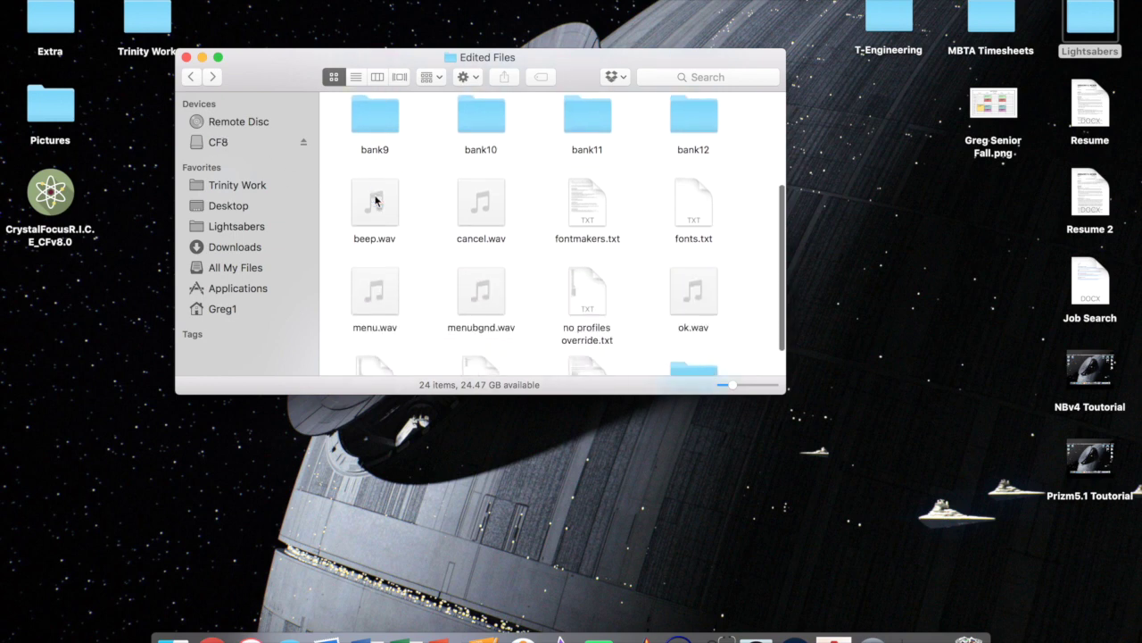
scroll(472, 201, down, 2)
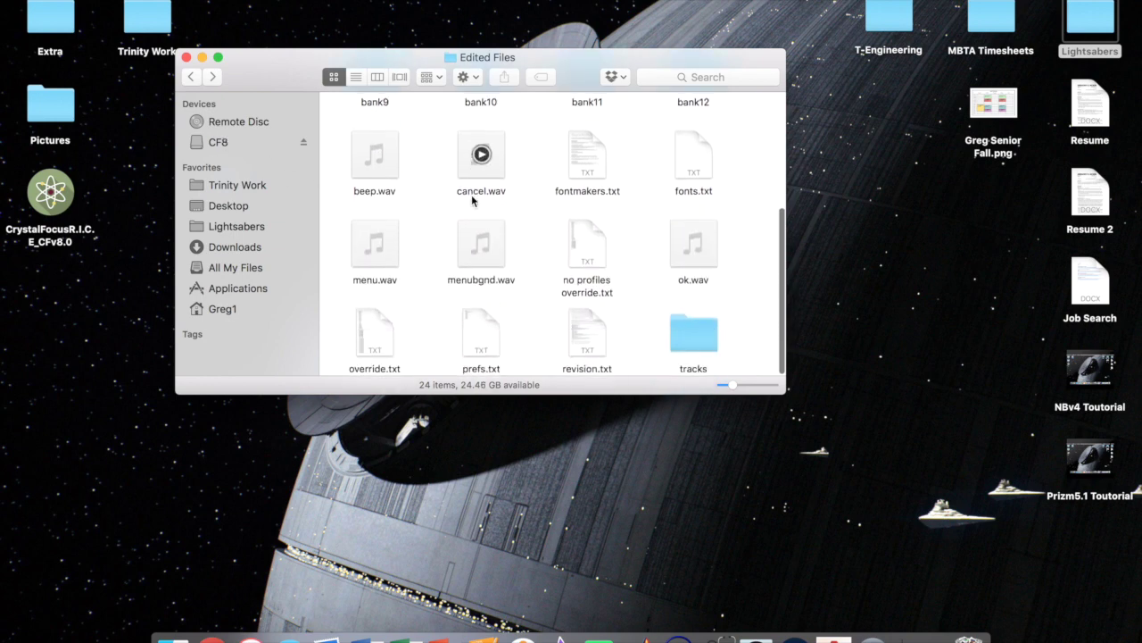
click(374, 156)
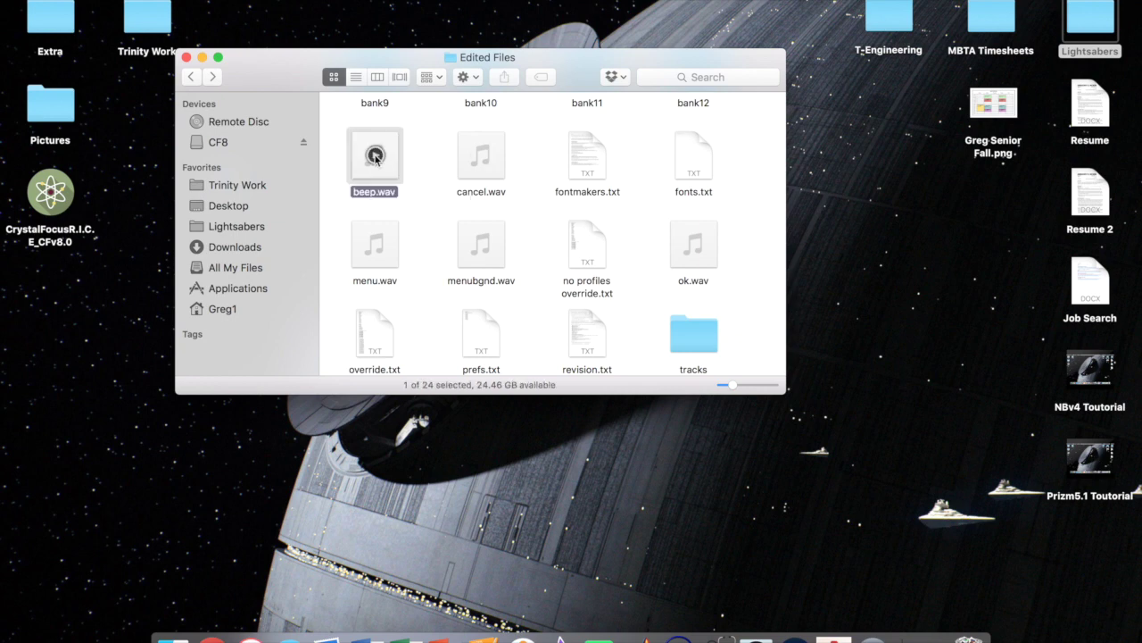
click(424, 144)
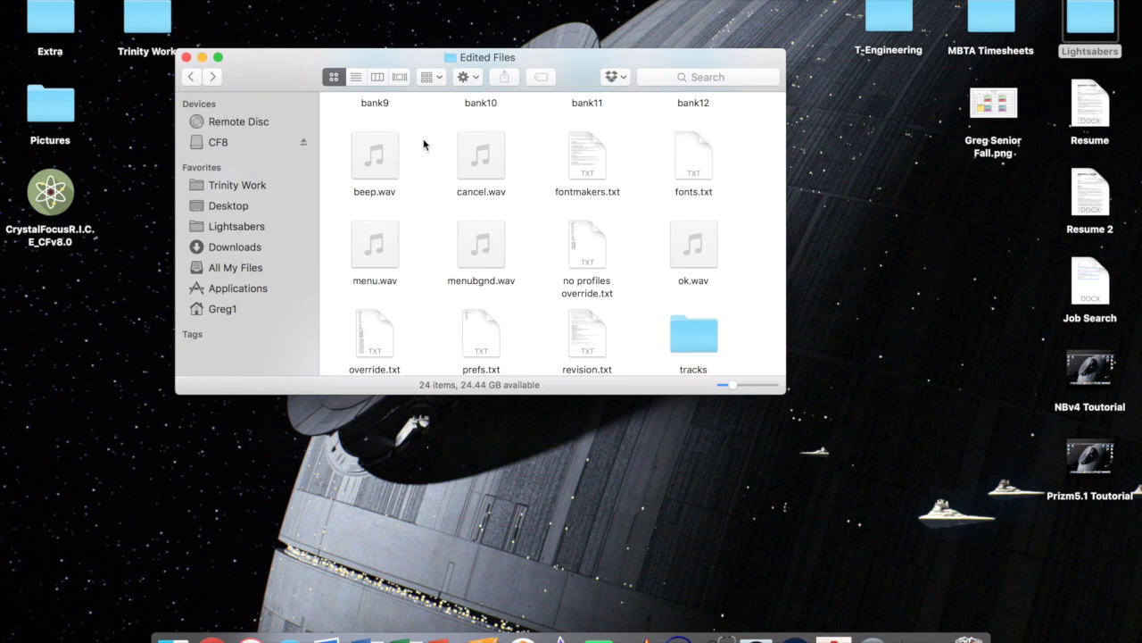
- Play previews of menu.wav and menubgnd.wav in the Edited Files folder, and clear the selection
scroll(442, 170, down, 1)
scroll(442, 169, up, 1)
mouse_move(375, 245)
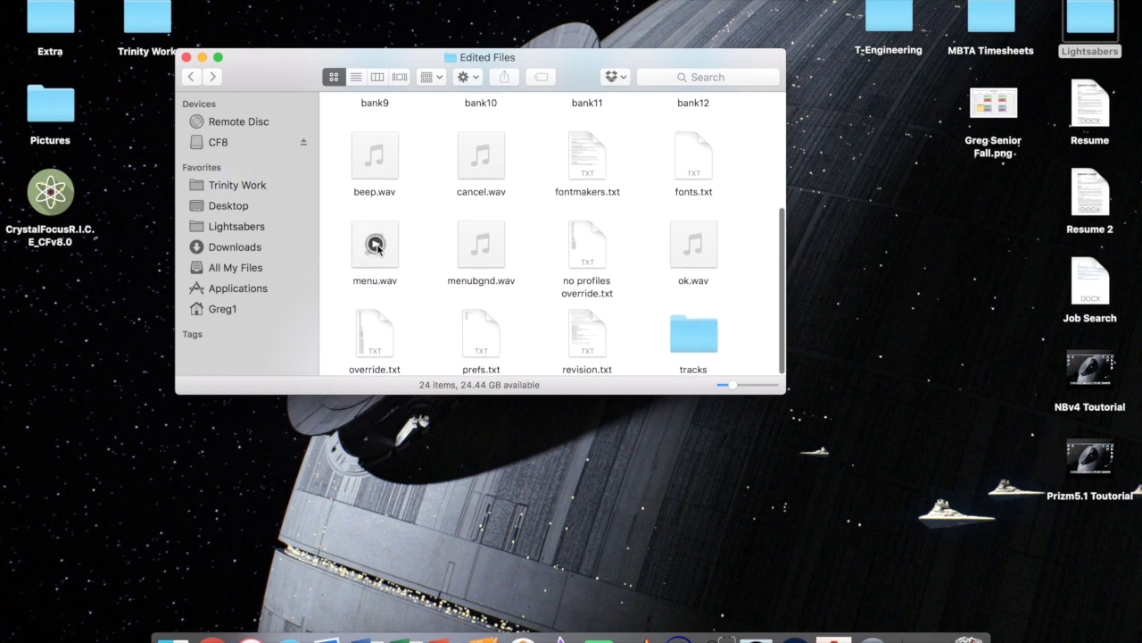
click(376, 246)
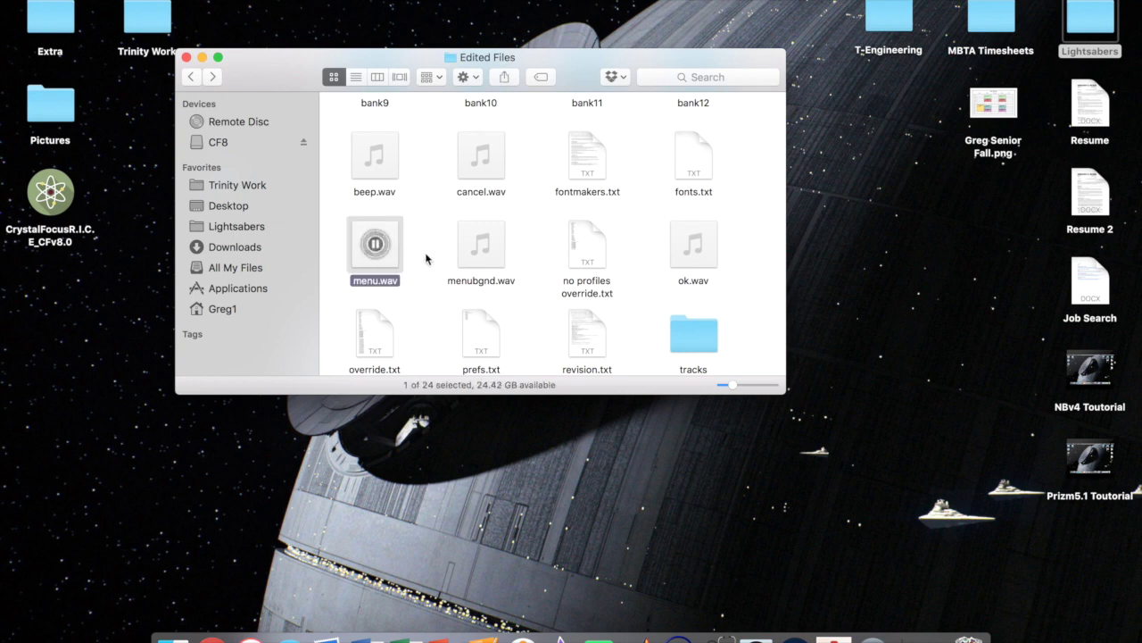
mouse_move(482, 252)
click(482, 245)
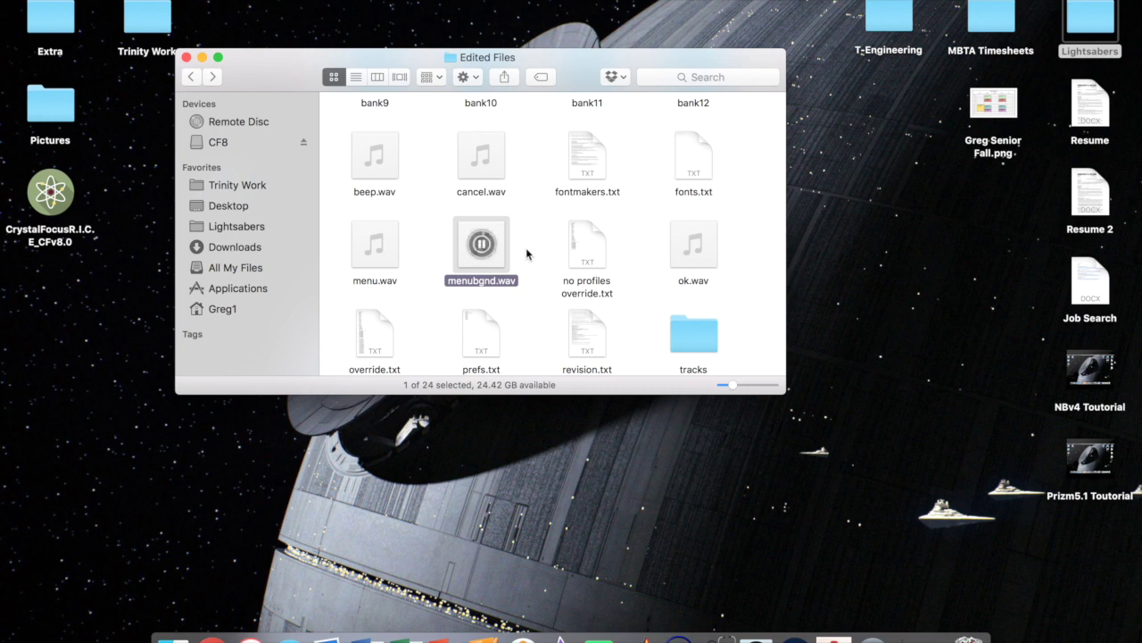
click(487, 248)
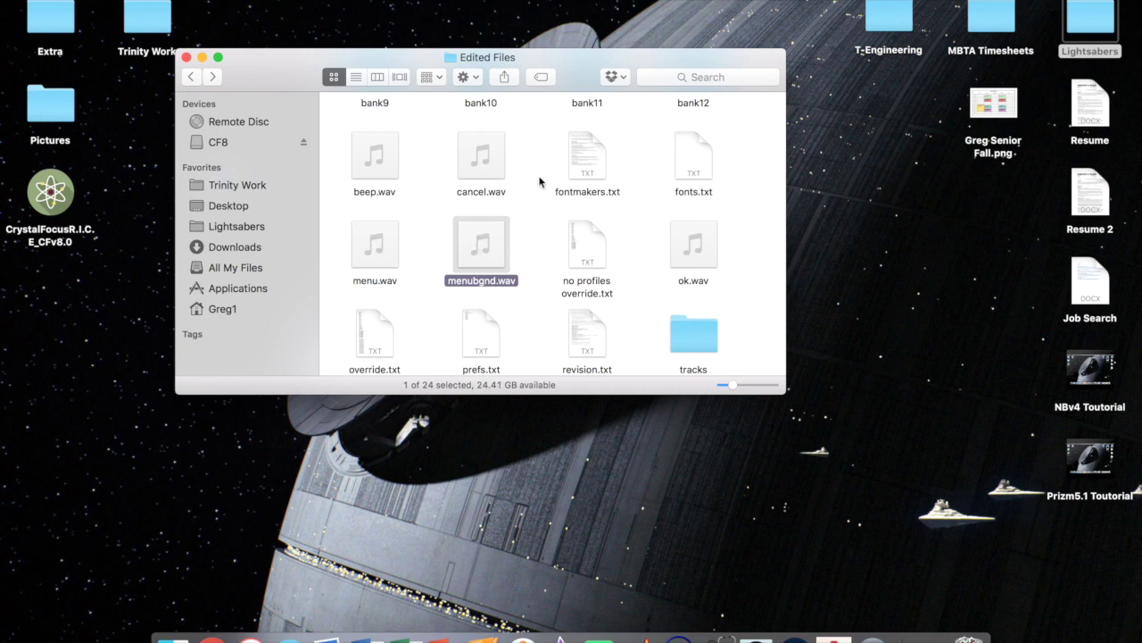
click(422, 215)
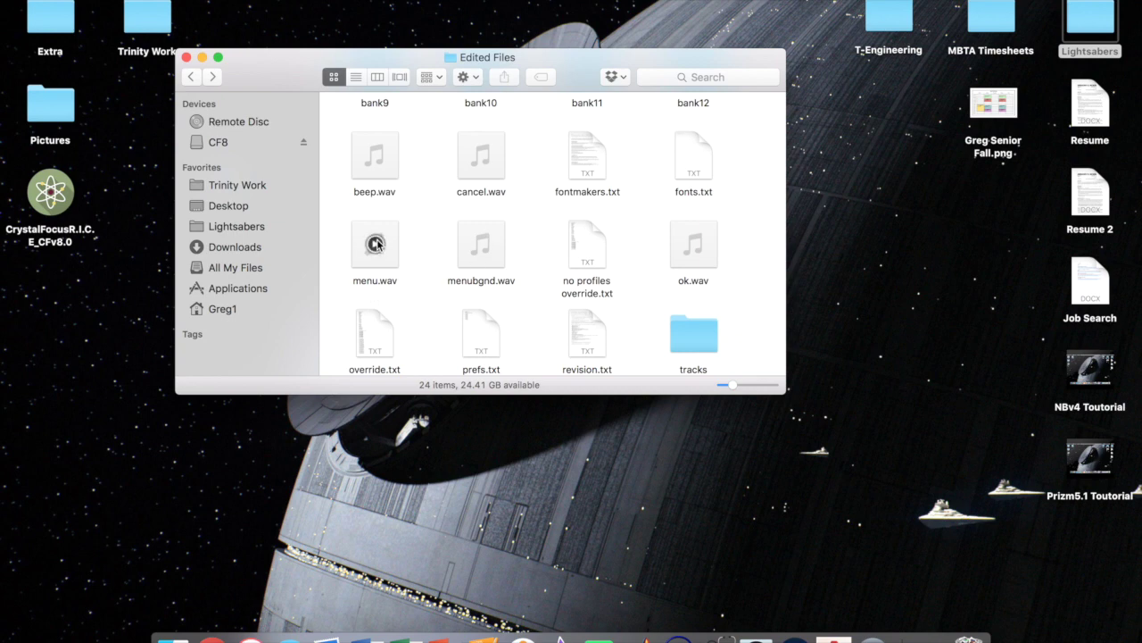
- Preview menu.wav once more and deselect it
mouse_move(384, 259)
click(376, 247)
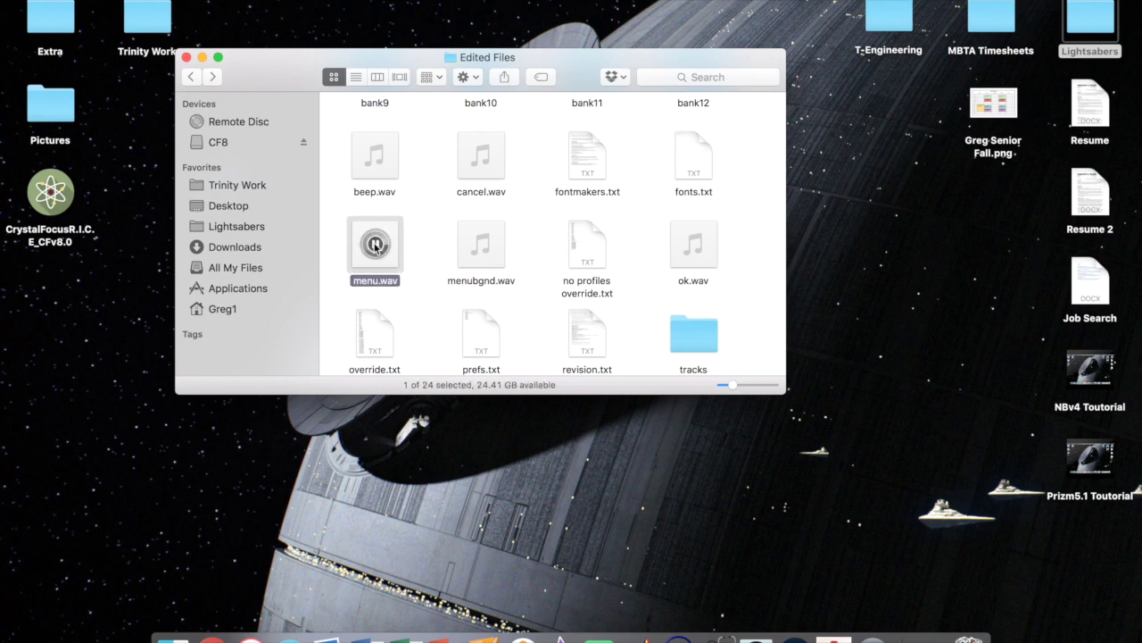
click(428, 250)
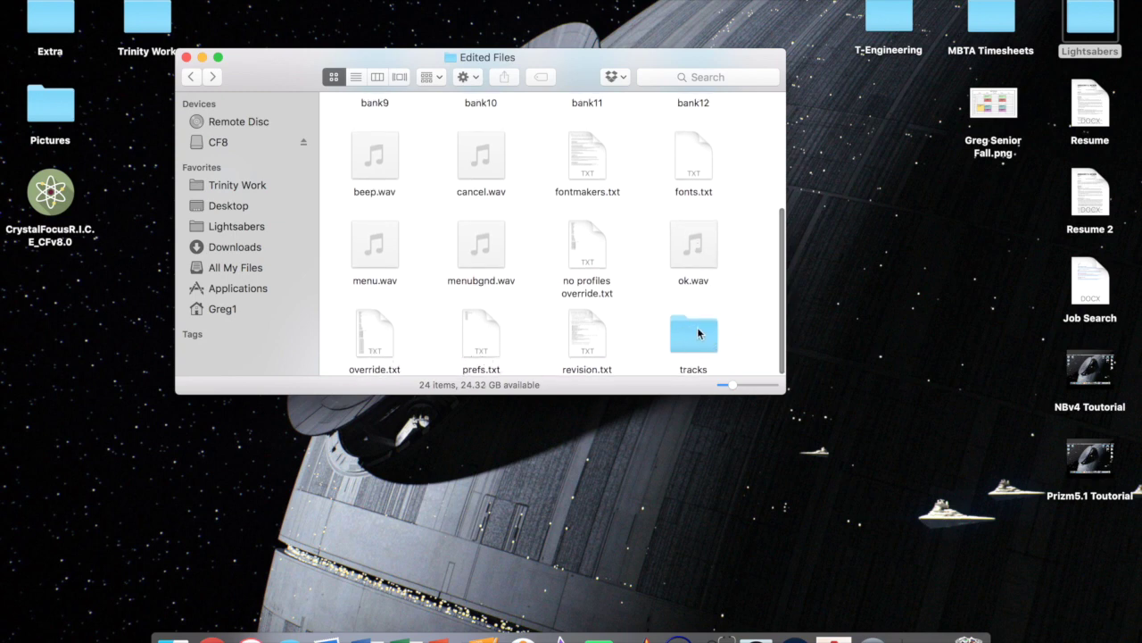
- Open the tracks folder in Edited Files and briefly preview track01.wav
double_click(696, 328)
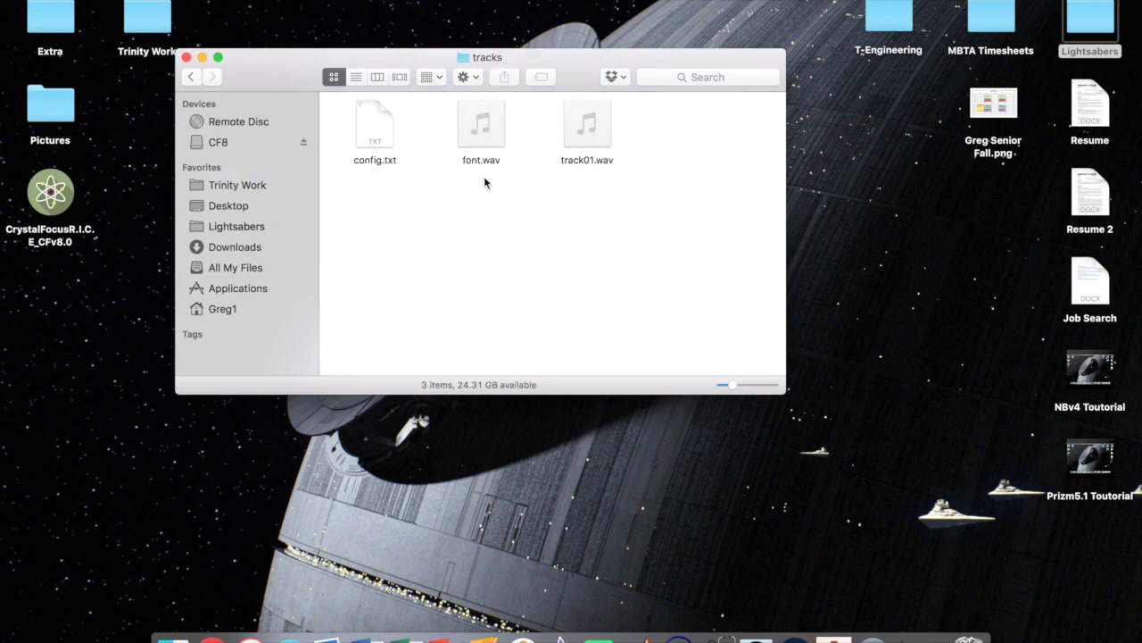
click(588, 126)
click(588, 126)
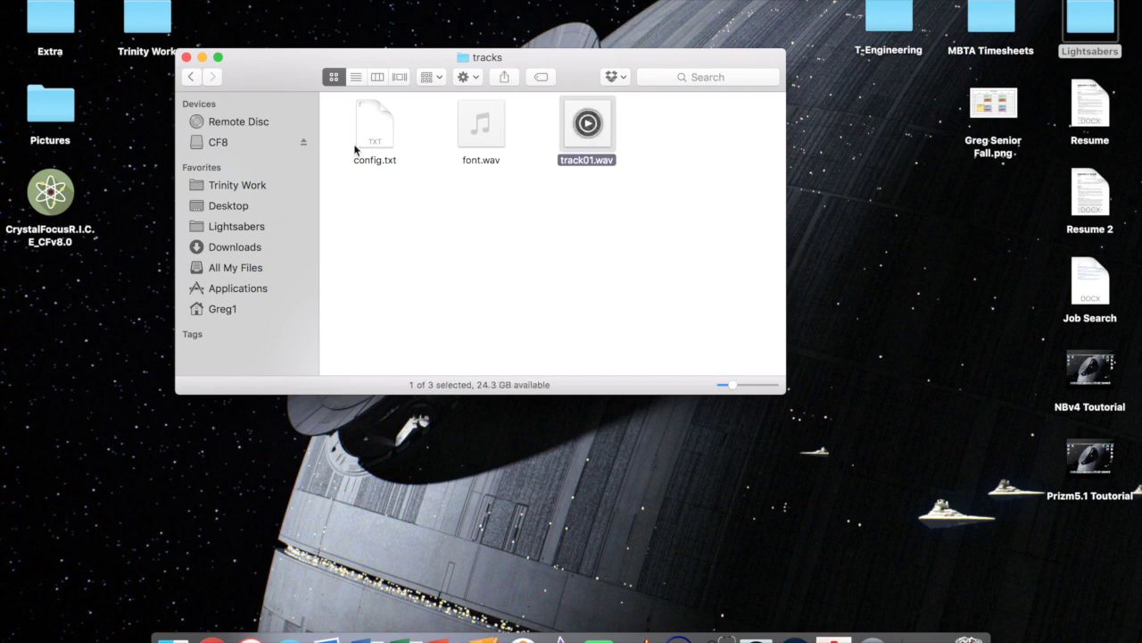
- Return from the tracks folder to Edited Files, open override.txt and skim through the whole file
click(584, 234)
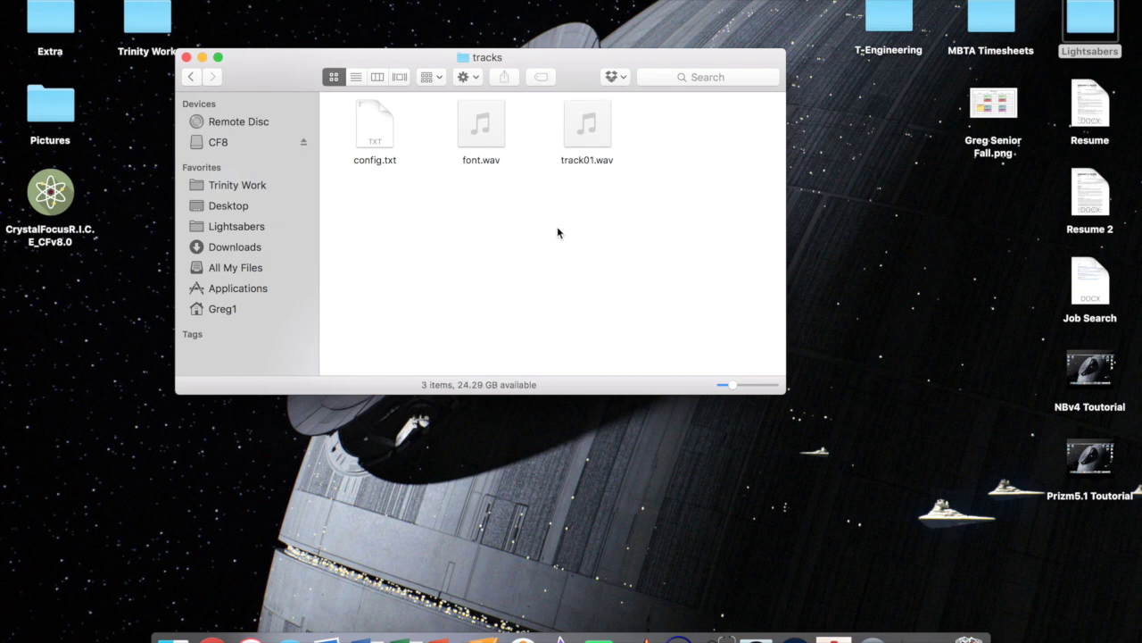
click(191, 77)
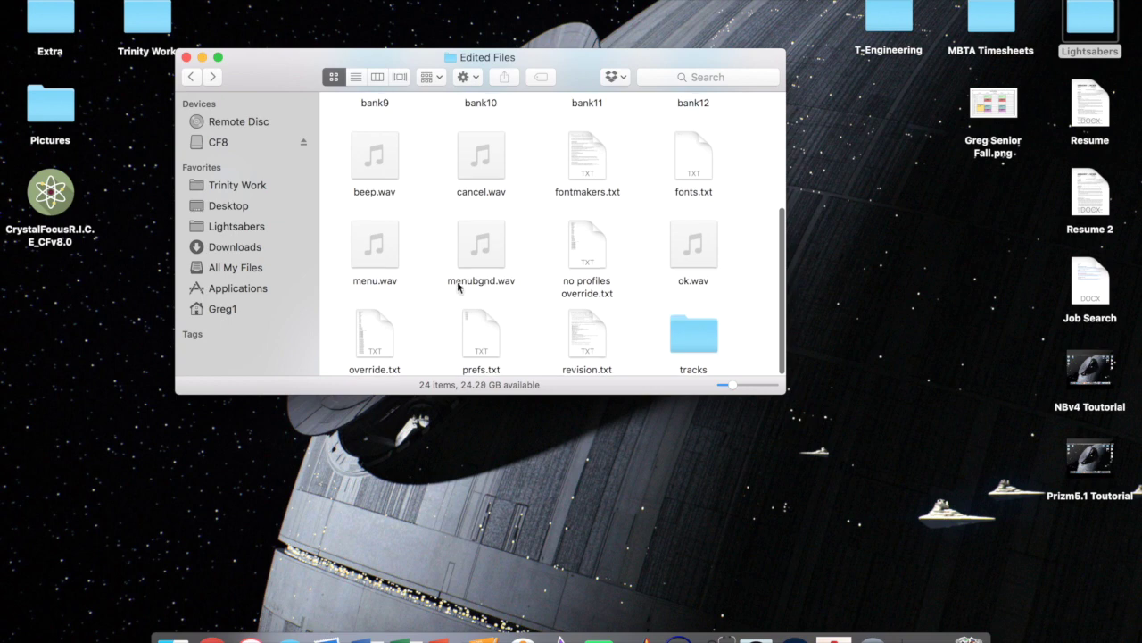
double_click(377, 330)
scroll(377, 126, down, 10)
scroll(378, 127, down, 5)
scroll(378, 127, up, 4)
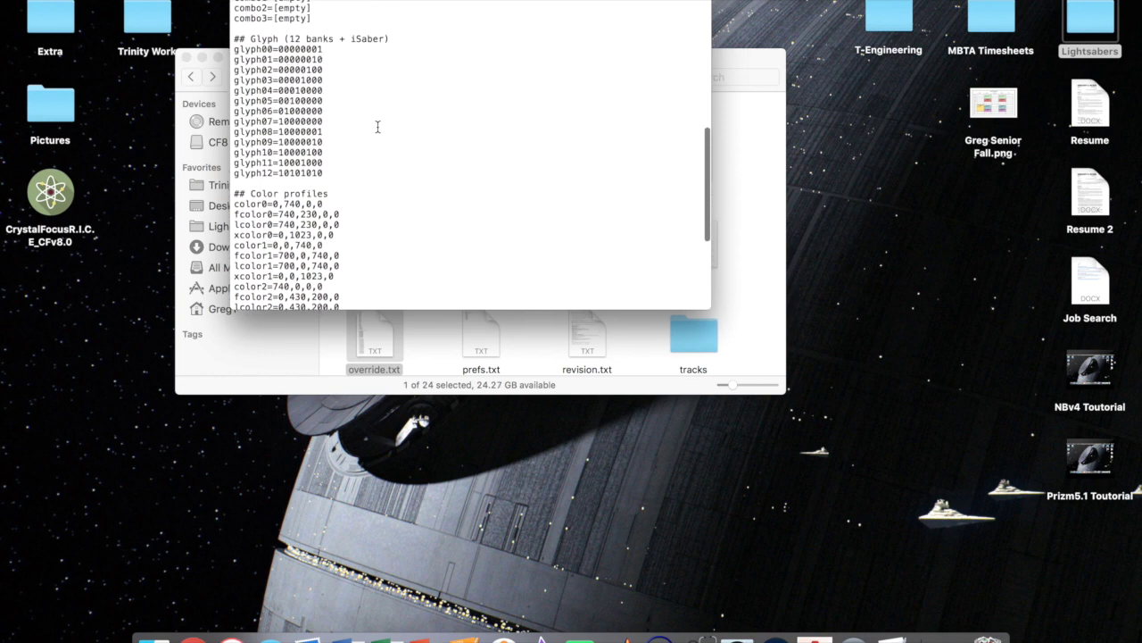
scroll(377, 127, up, 10)
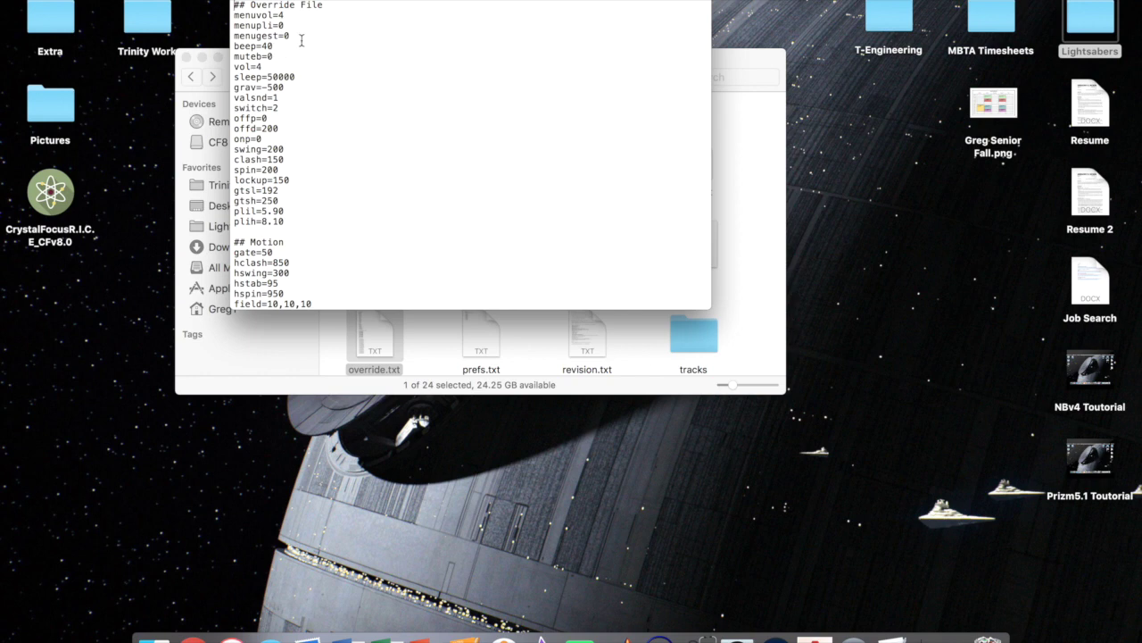
- Examine the general settings in override.txt, including menuvol, menugest and vol, and highlight the swing, clash, spin and lockup lines
mouse_move(290, 15)
mouse_down()
mouse_move(228, 7)
mouse_move(283, 14)
mouse_up()
click(288, 37)
click(279, 66)
scroll(299, 75, down, 3)
scroll(290, 85, down, 1)
drag(234, 89, 294, 120)
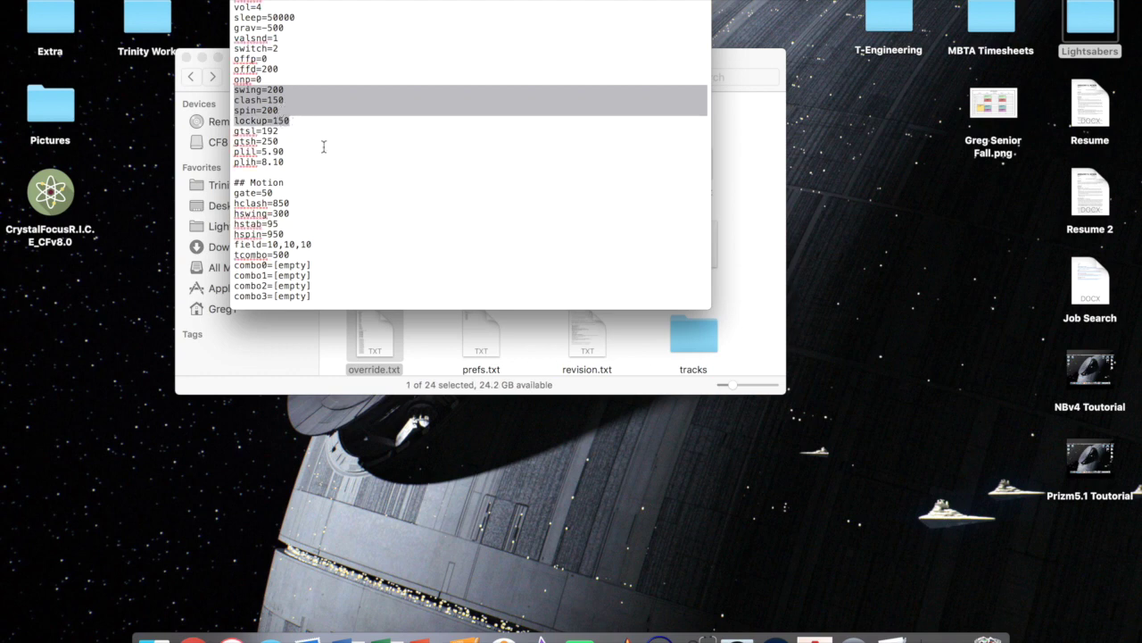
click(324, 146)
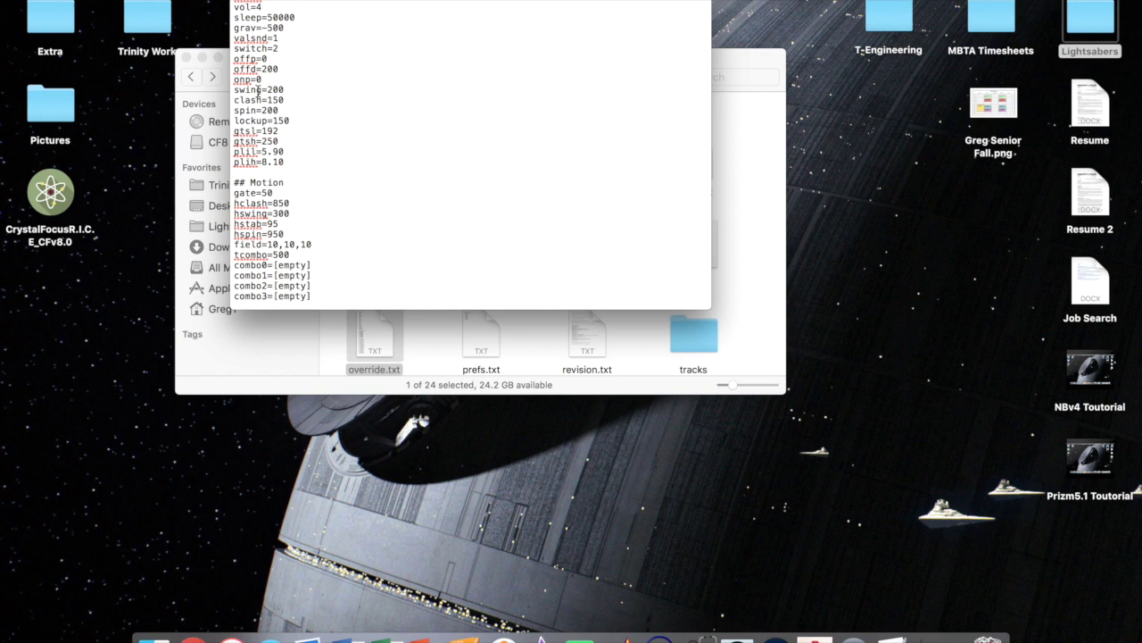
- Examine the Motion section of override.txt, highlighting its lines from gate to tcombo, and clear the selection
scroll(299, 119, down, 5)
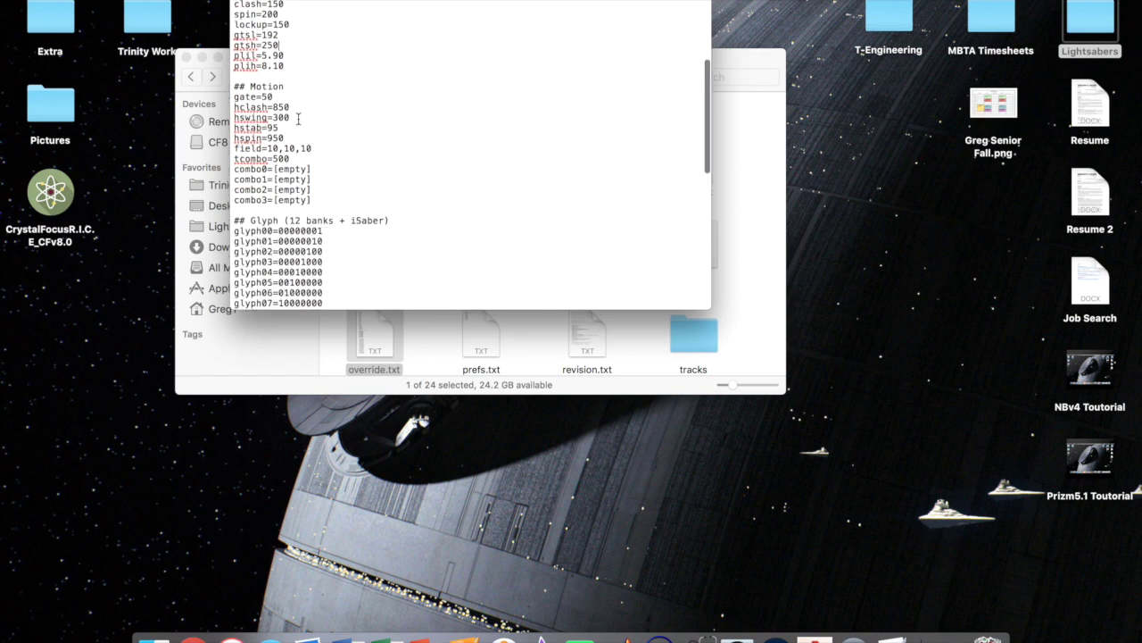
drag(232, 93, 362, 161)
click(348, 175)
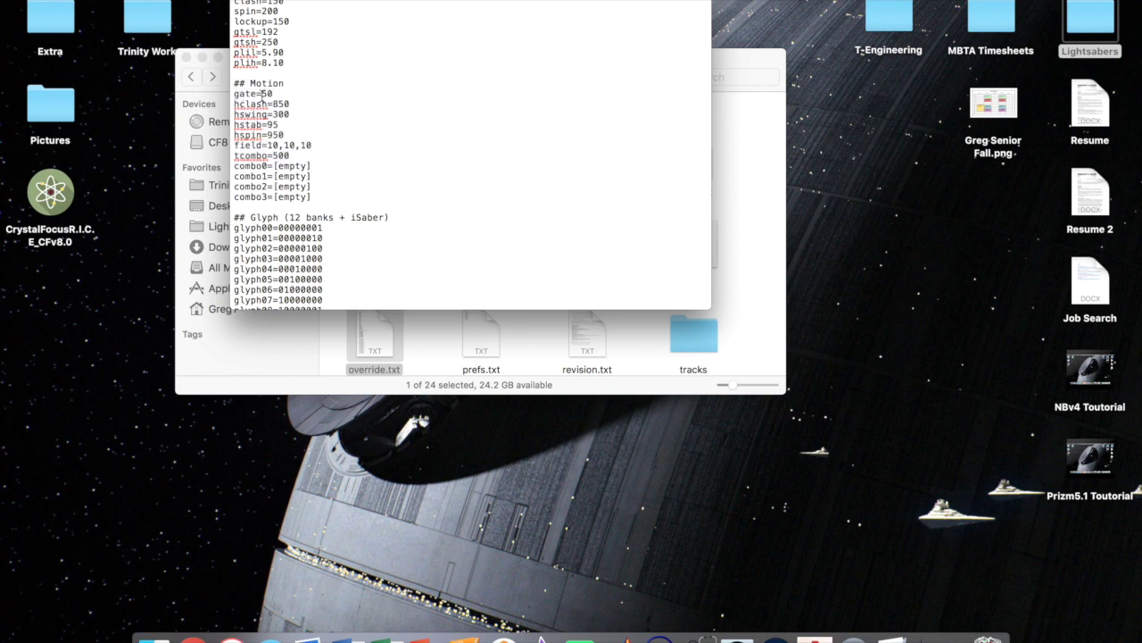
- Read through the Glyph and Color profiles sections of override.txt and close the file
scroll(300, 141, down, 5)
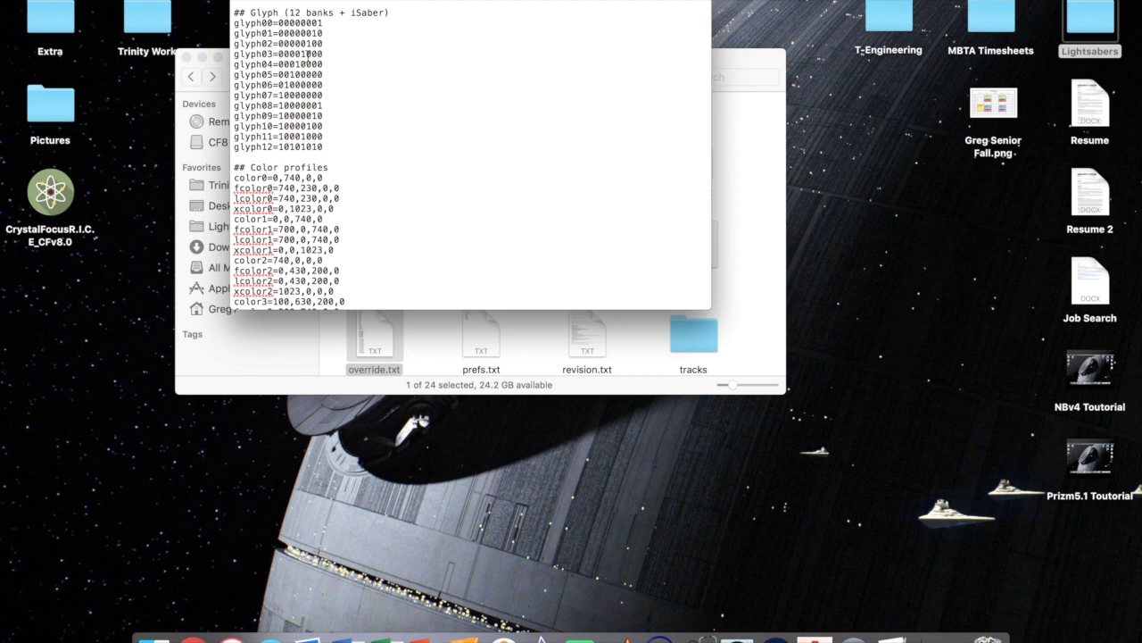
scroll(404, 106, down, 5)
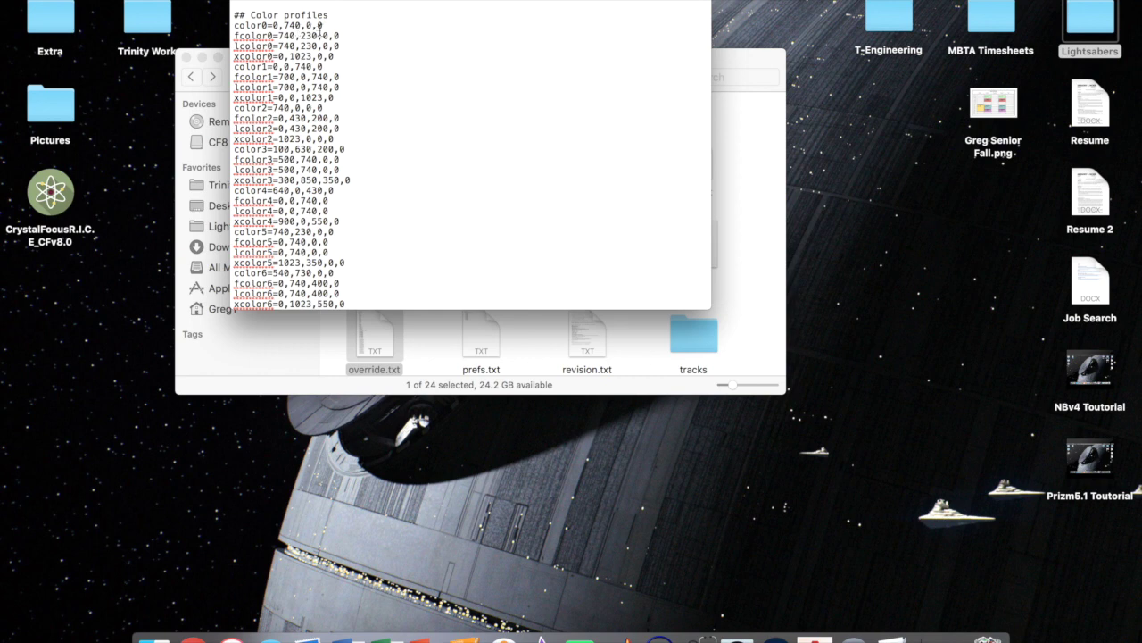
scroll(339, 79, down, 1)
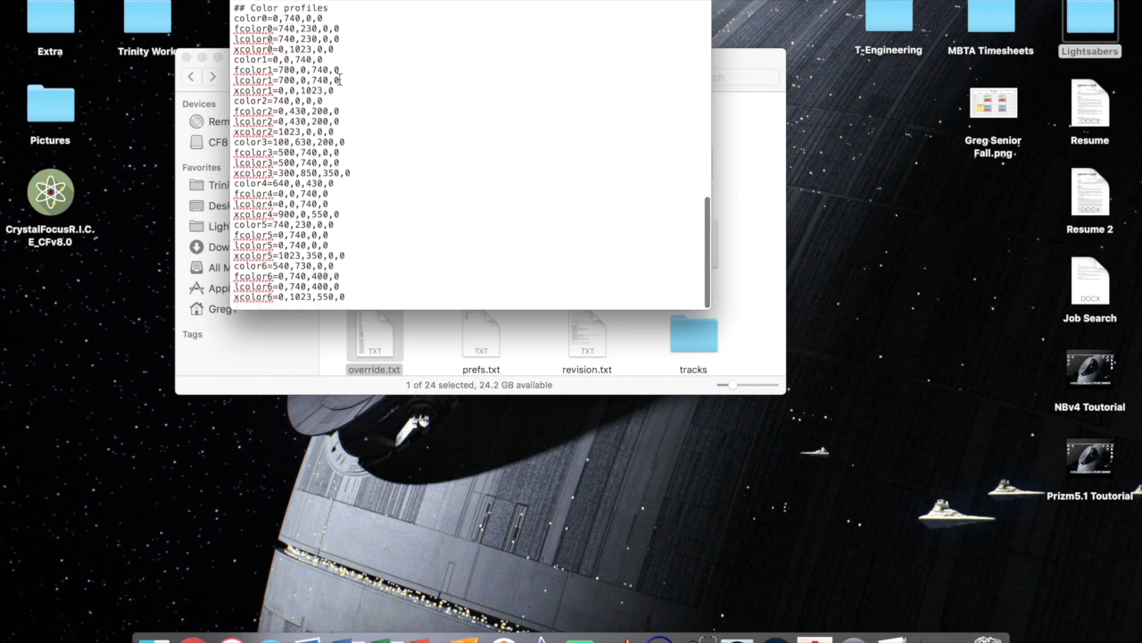
scroll(335, 62, up, 3)
scroll(312, 18, down, 3)
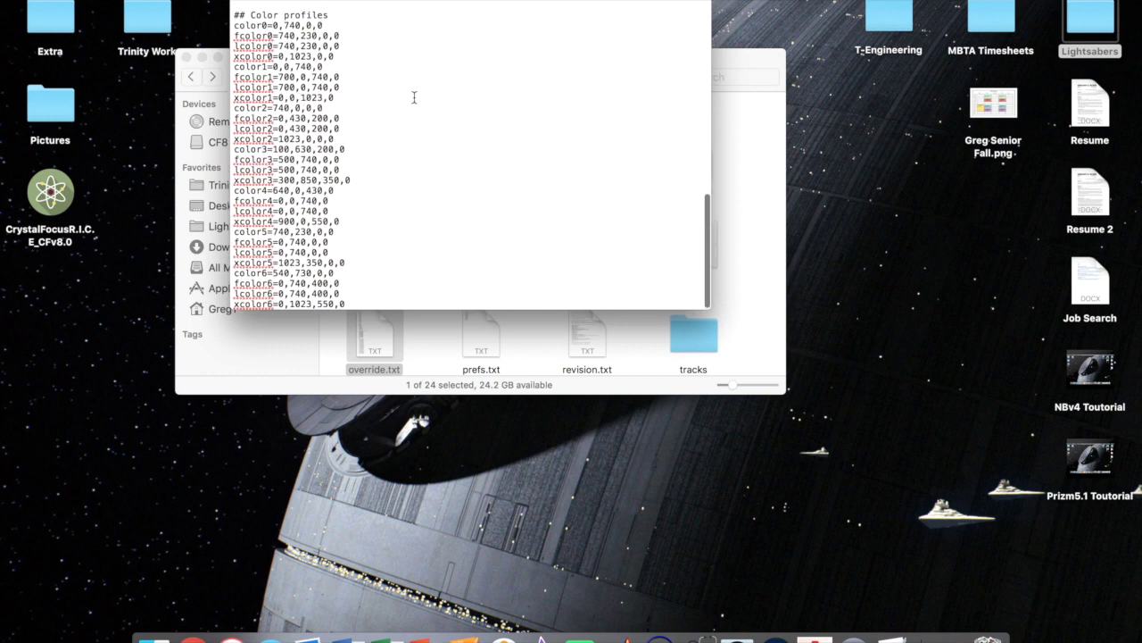
key(super+w)
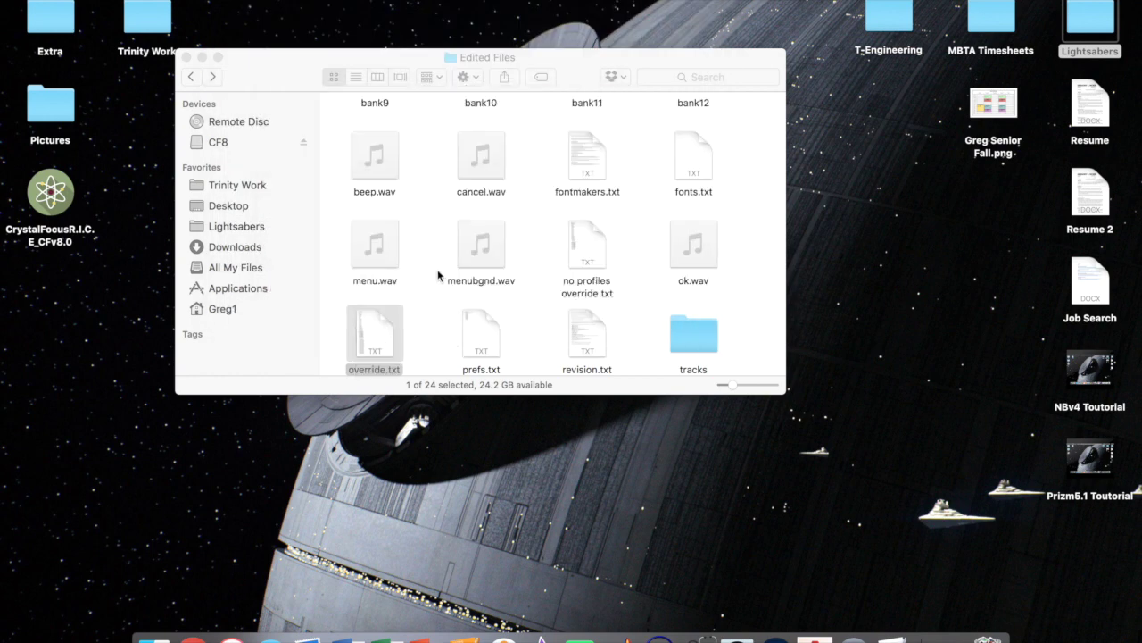
- Deselect override.txt, look inside the bank1 folder of Edited Files and return to Edited Files
click(419, 299)
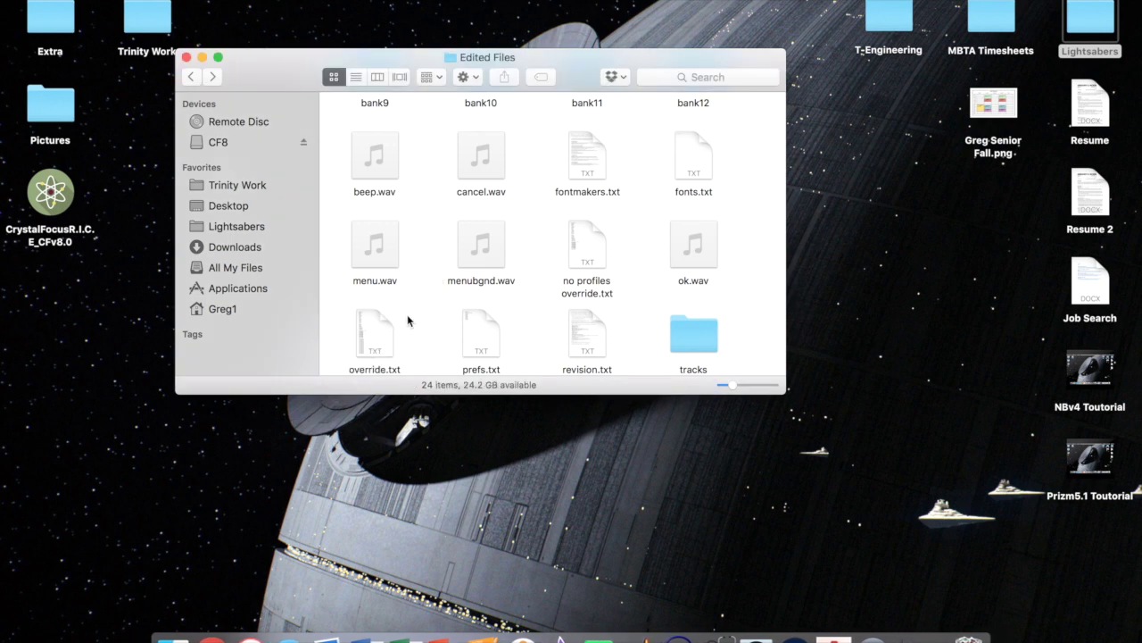
scroll(419, 232, up, 5)
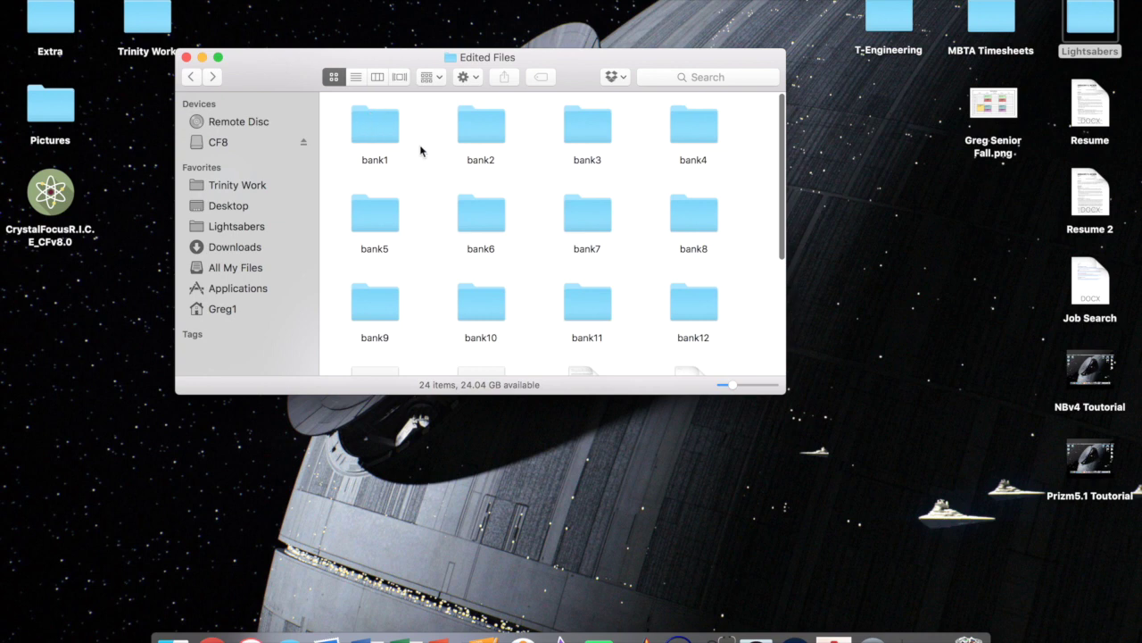
double_click(369, 130)
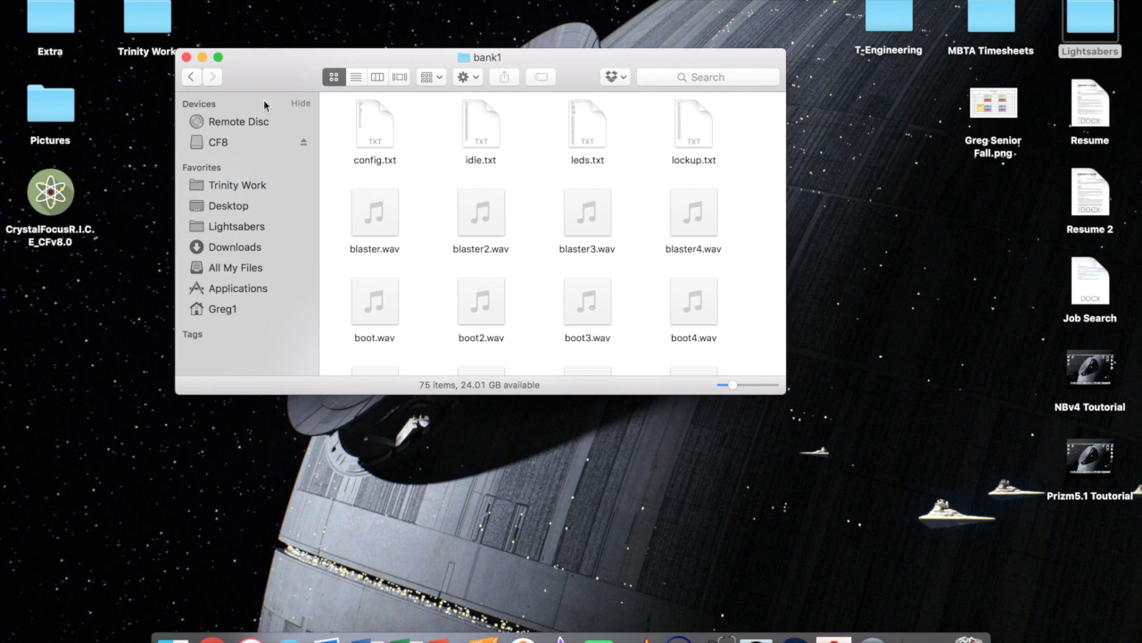
click(190, 77)
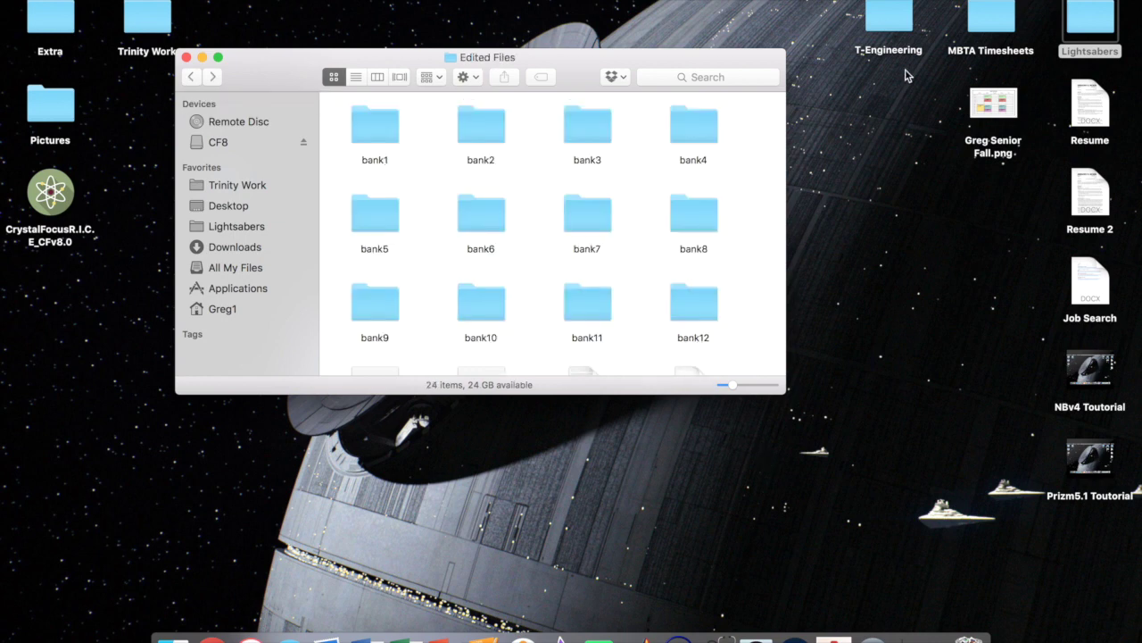
- Open Disk Utility and select the external CF8 volume
key(super+space)
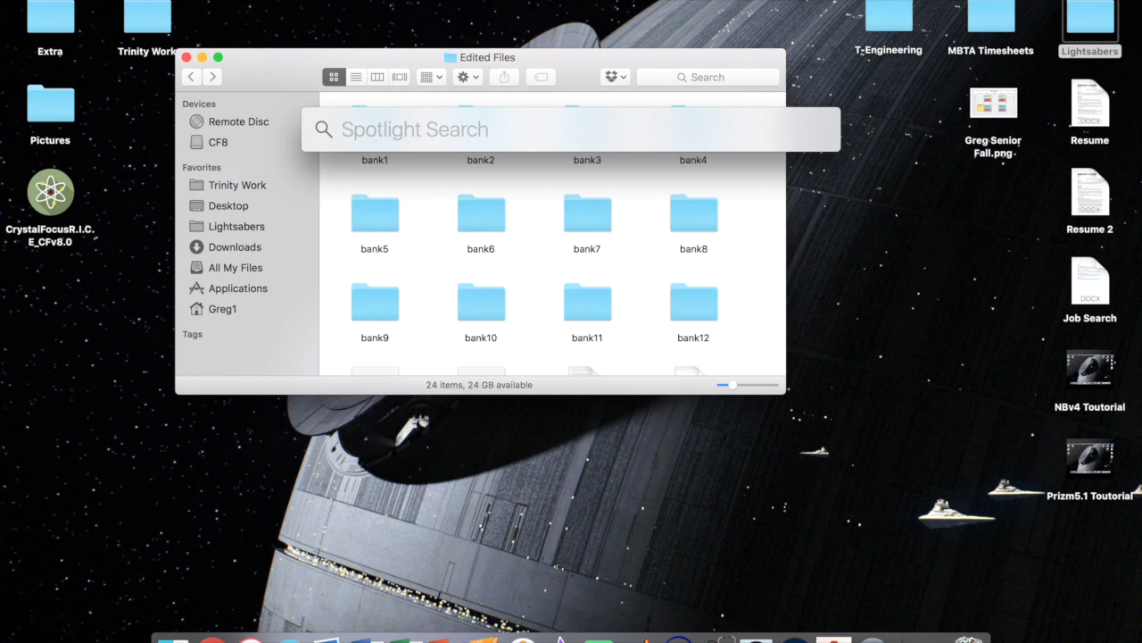
text(disk)
key(Return)
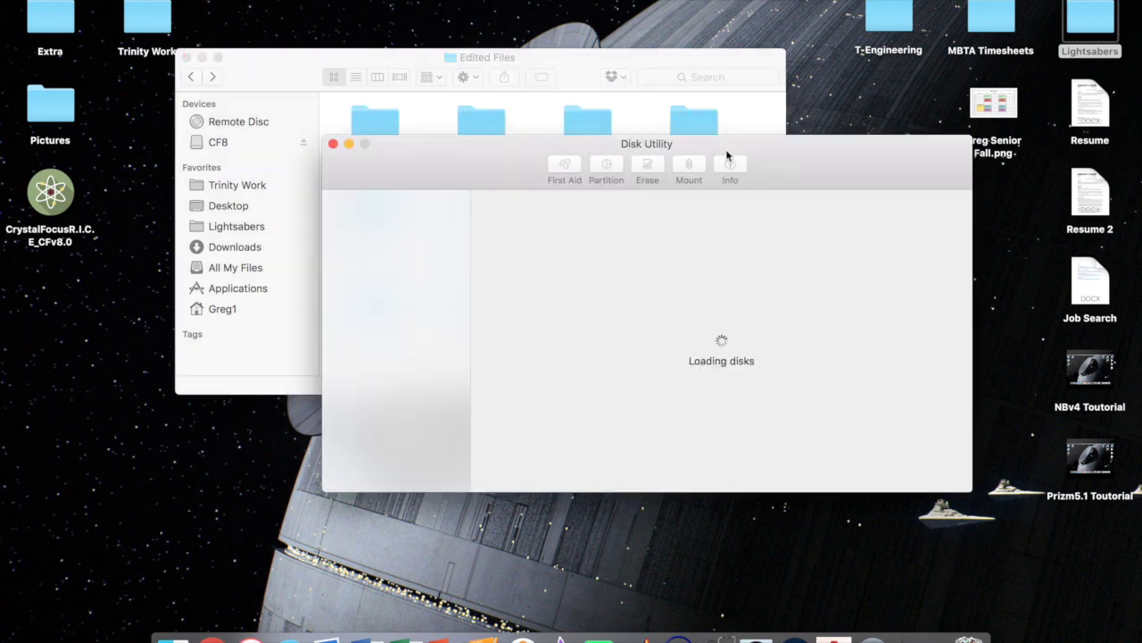
click(401, 304)
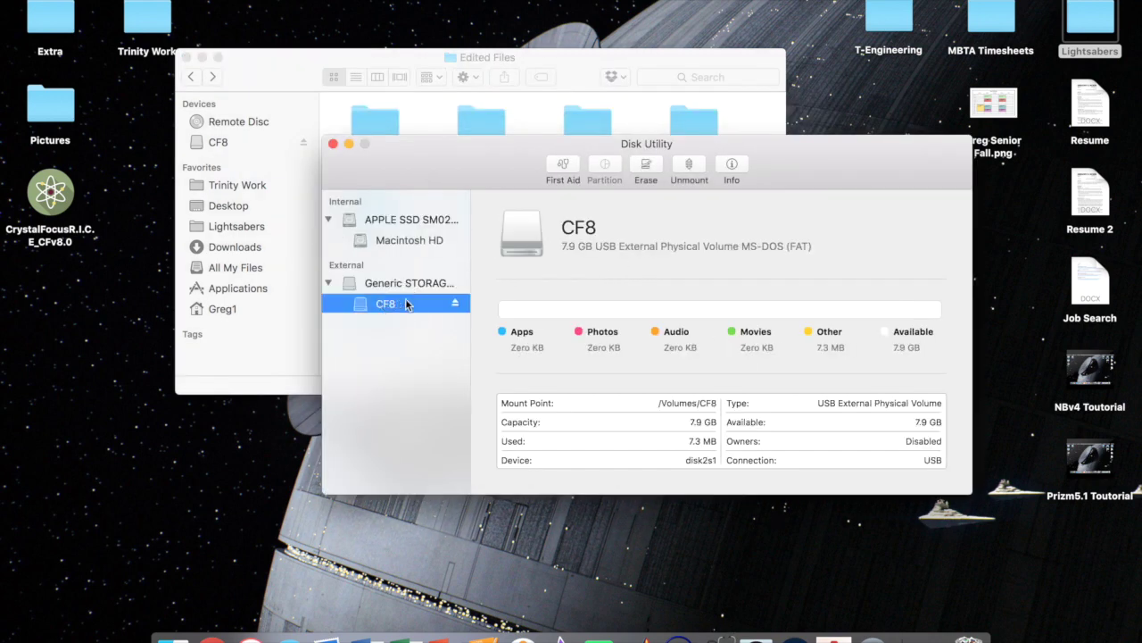
- Erase the CF8 volume with the MS-DOS (FAT) format, keeping the name CF8, and close Disk Utility
click(647, 169)
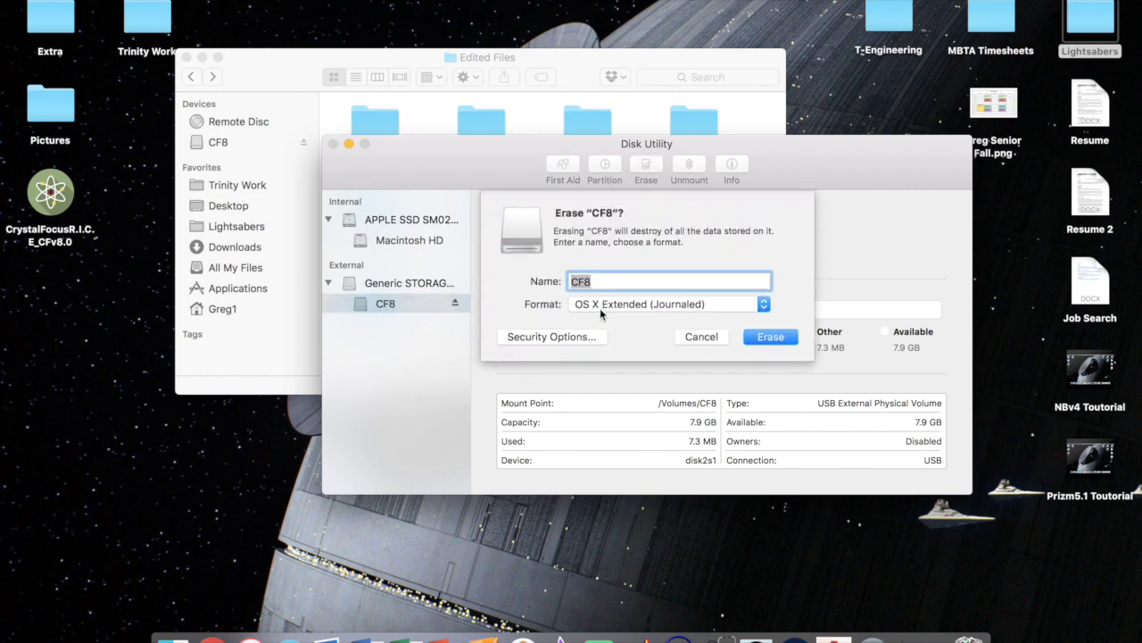
click(600, 308)
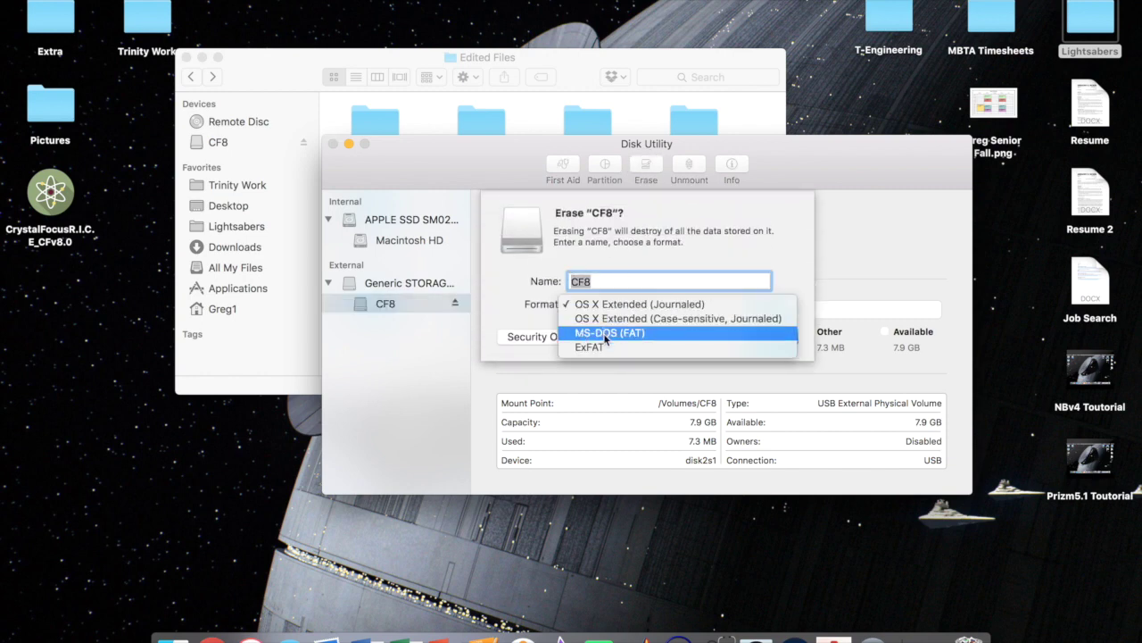
click(605, 334)
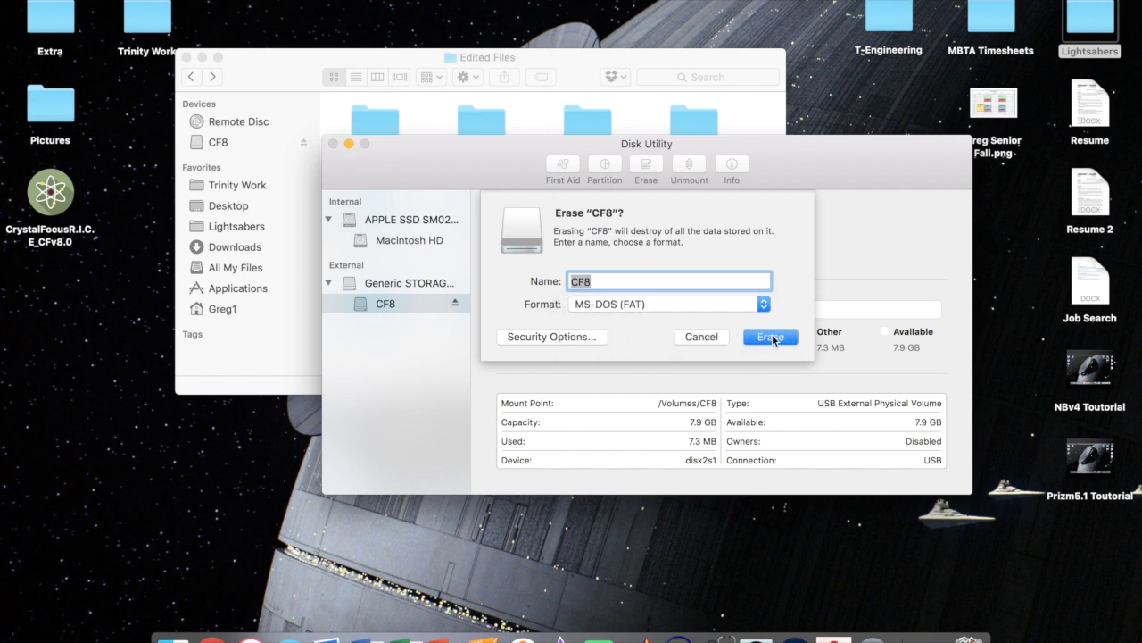
click(773, 337)
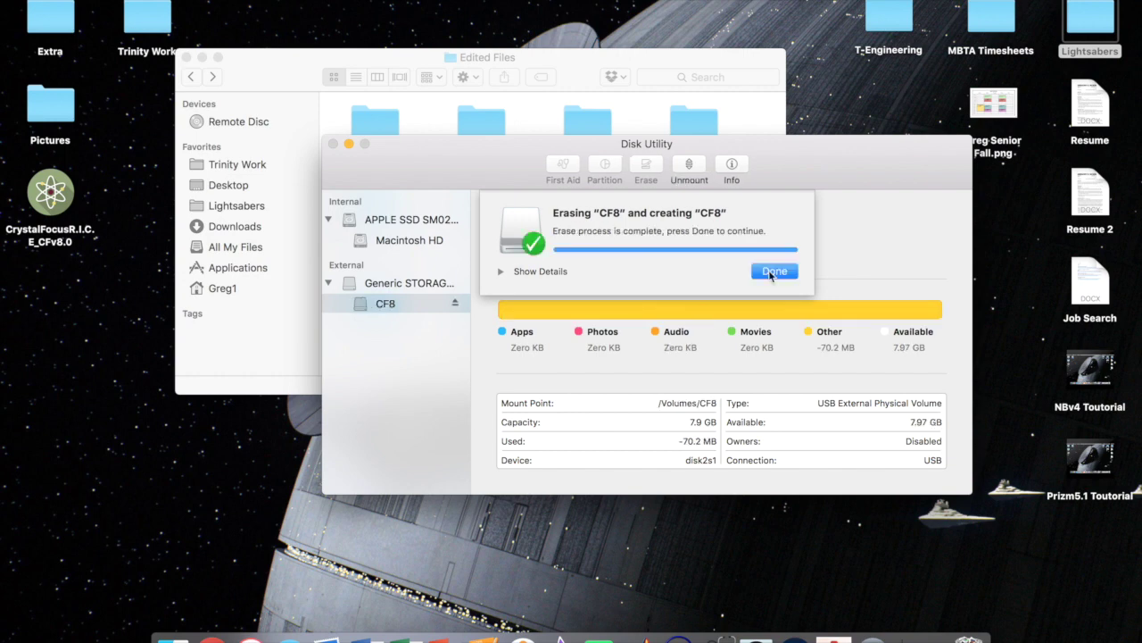
click(773, 272)
click(333, 144)
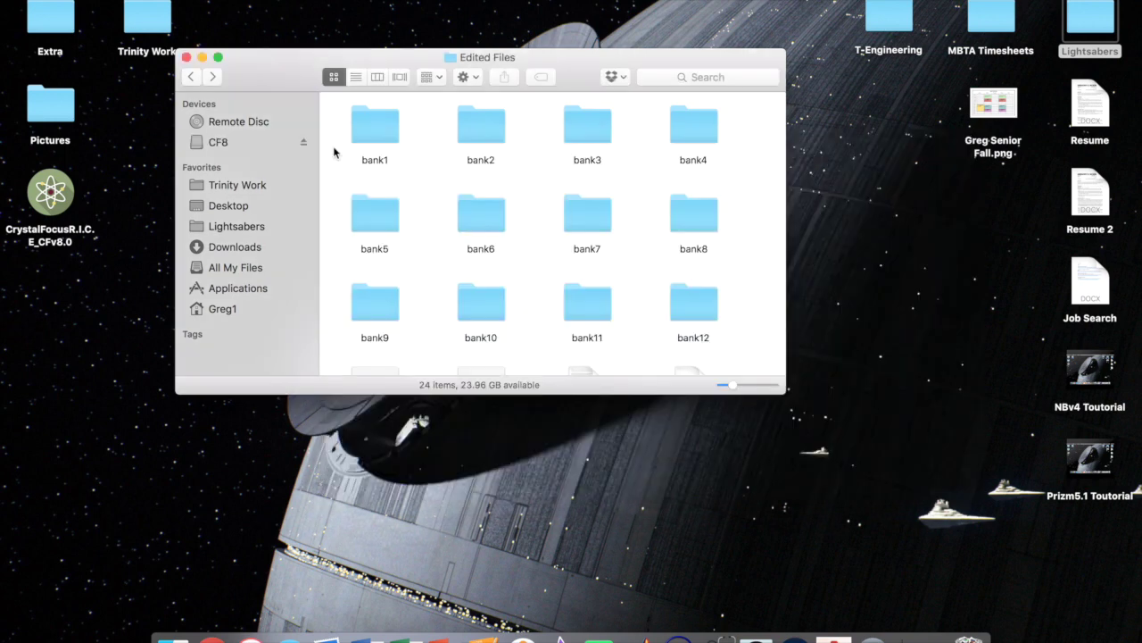
- Check the contents of the erased CF8 volume and go back to the TESTING folder
click(248, 144)
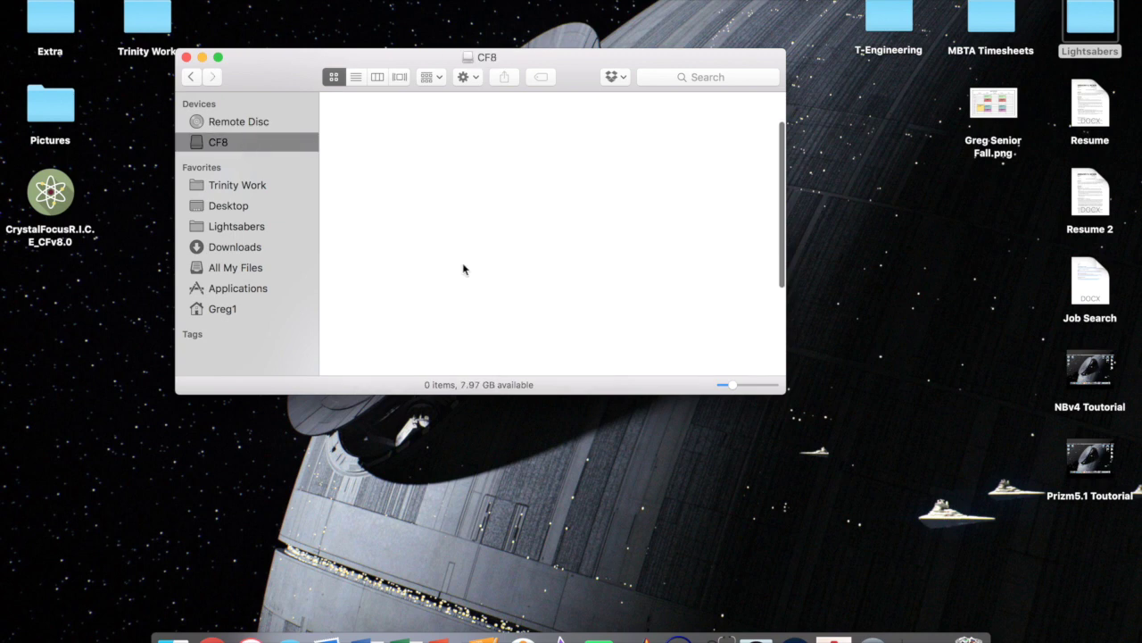
click(189, 77)
click(191, 78)
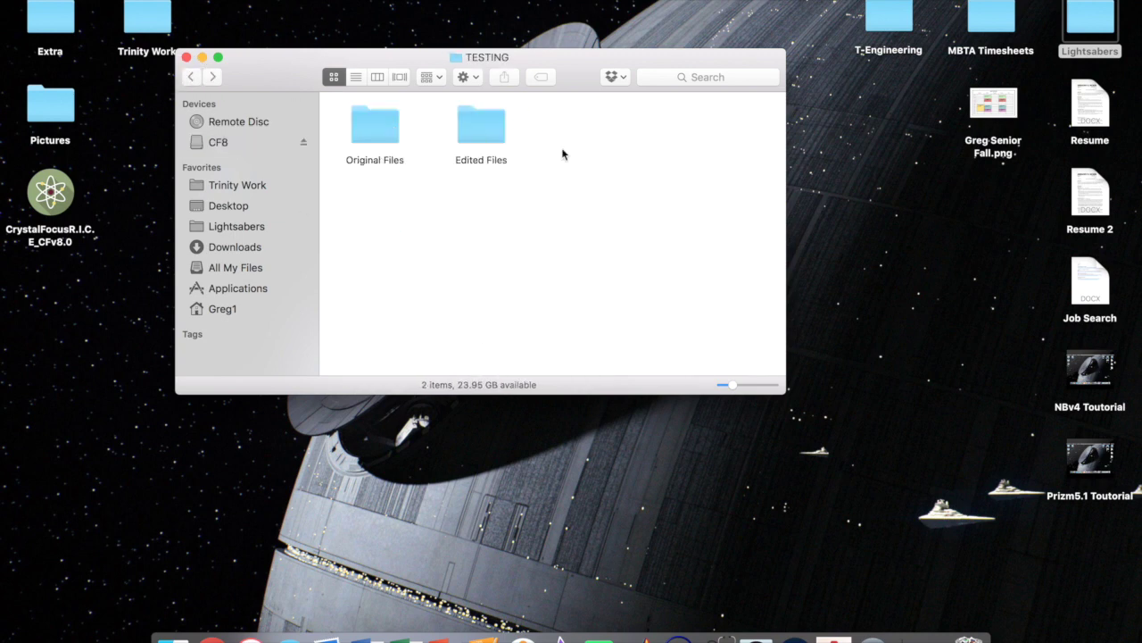
- Copy all items from the Edited Files folder to the root of the CF8 card
double_click(491, 129)
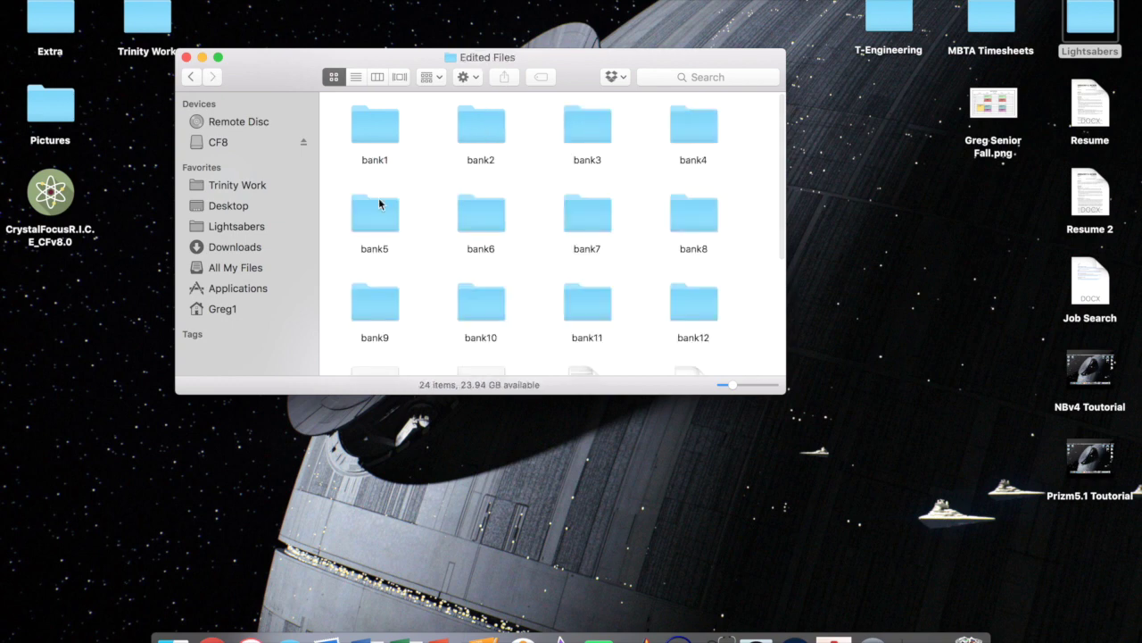
scroll(378, 205, down, 1)
scroll(438, 264, down, 3)
scroll(438, 268, down, 2)
scroll(438, 276, up, 5)
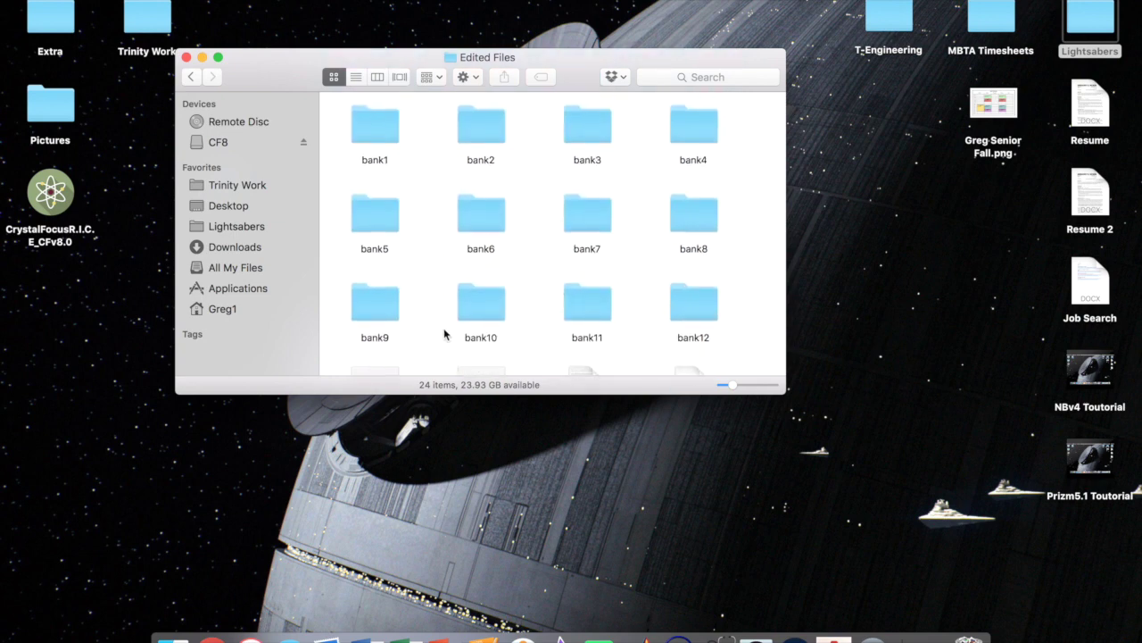
key(super+a)
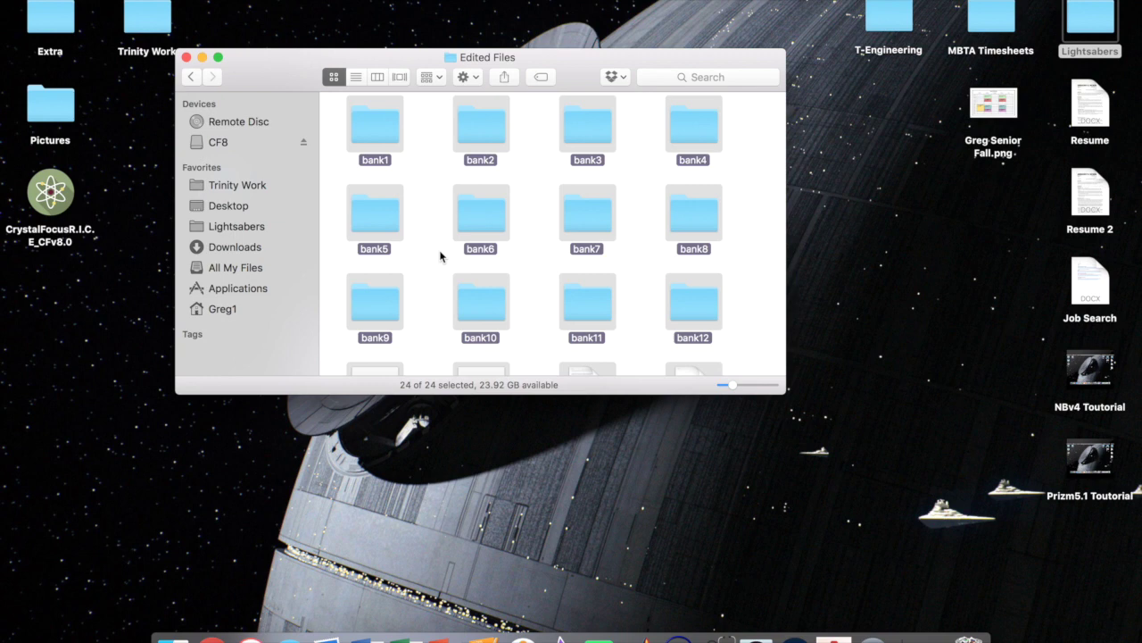
click(218, 144)
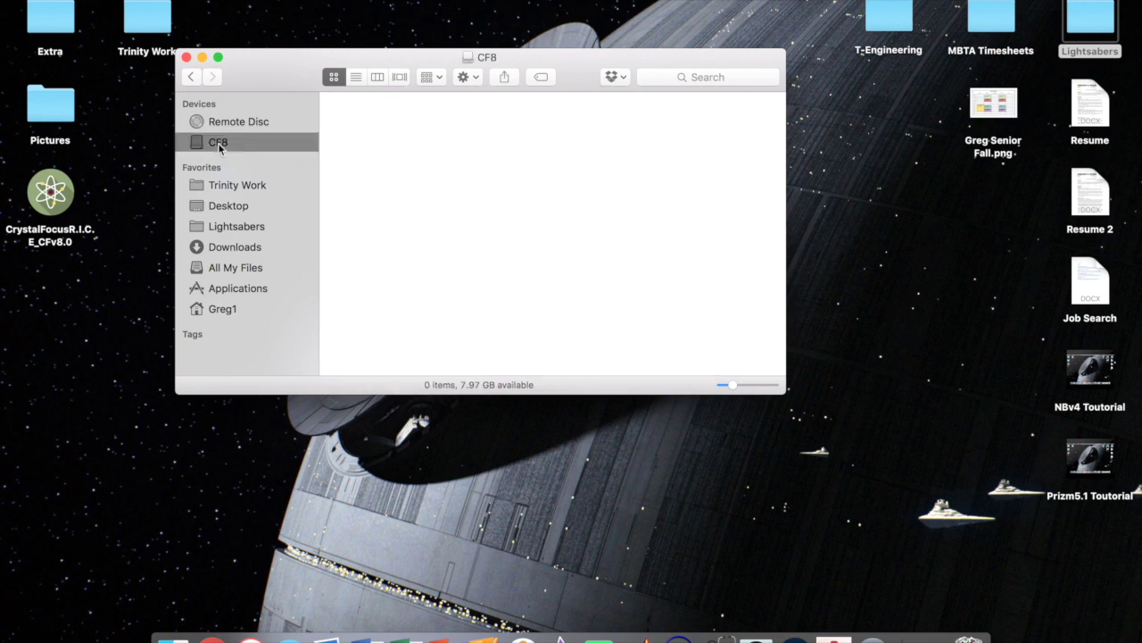
key(super+v)
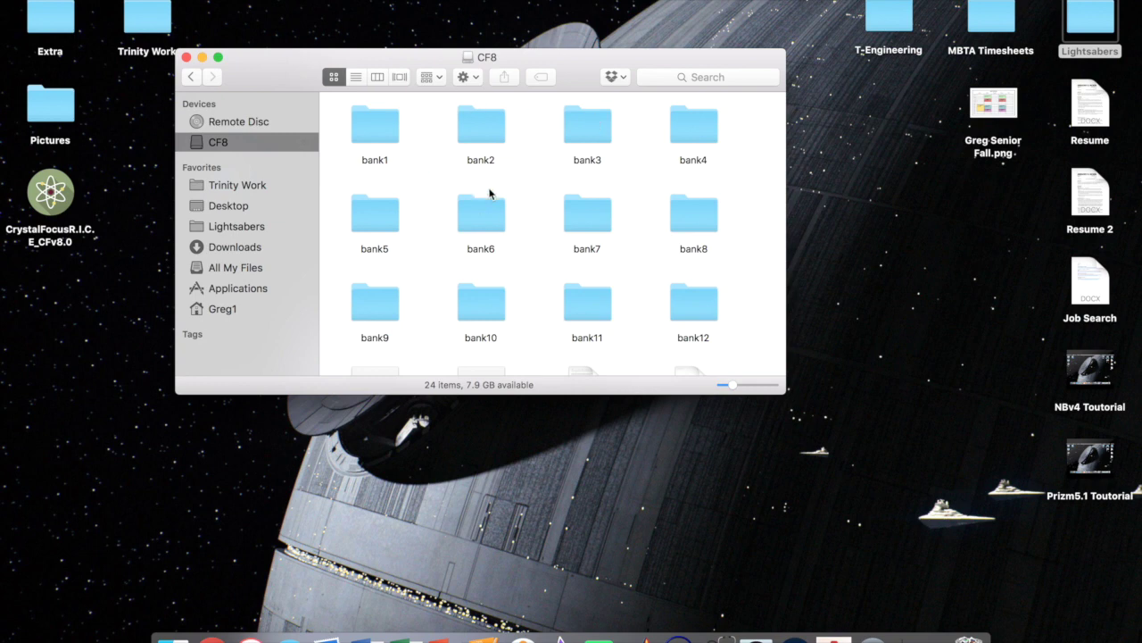
- Look through the copied files on the CF8 card and close its window
scroll(439, 235, down, 5)
scroll(438, 236, down, 2)
scroll(439, 238, up, 7)
key(super+w)
click(668, 153)
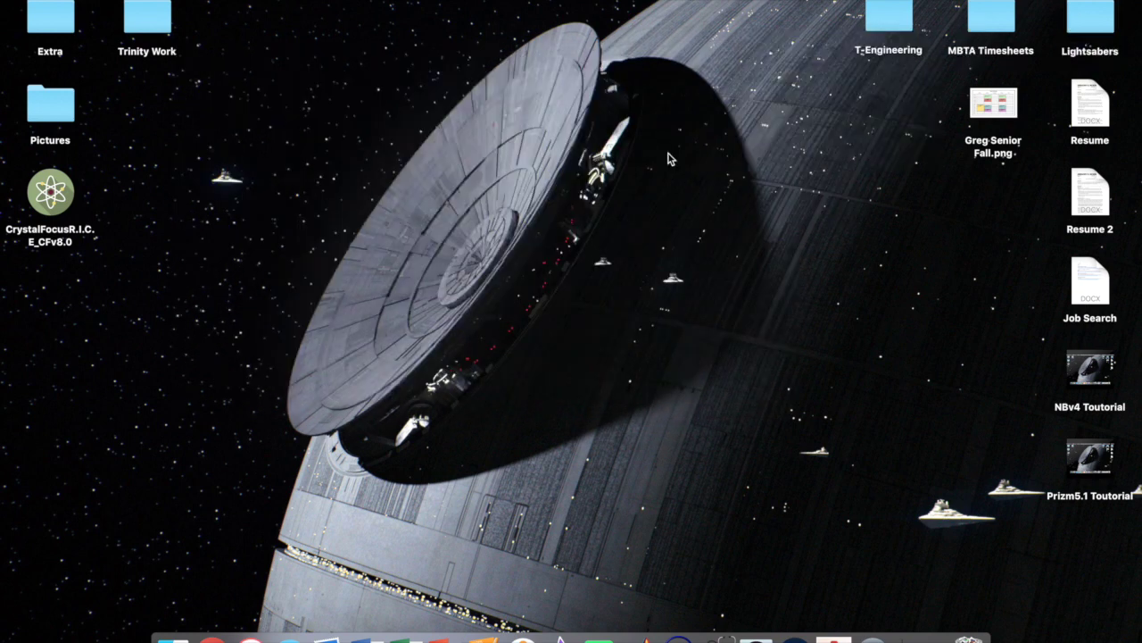